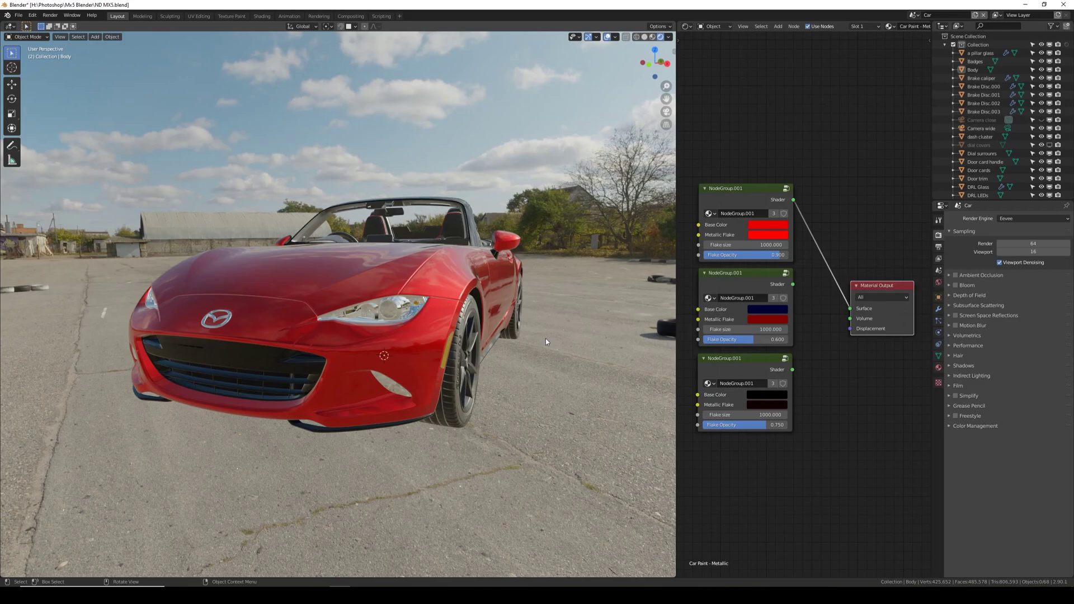
Step: Link the second and then the third paint node group to Material Output to preview each on the car
{"action": "middle_click_drag", "start_coordinate": [539, 303], "coordinate": [465, 315]}
{"action": "scroll", "coordinate": [504, 318], "scroll_direction": "up", "scroll_amount": 4}
{"action": "scroll", "coordinate": [497, 317], "scroll_direction": "up", "scroll_amount": 3}
{"action": "left_click_drag", "start_coordinate": [793, 284], "coordinate": [850, 309]}
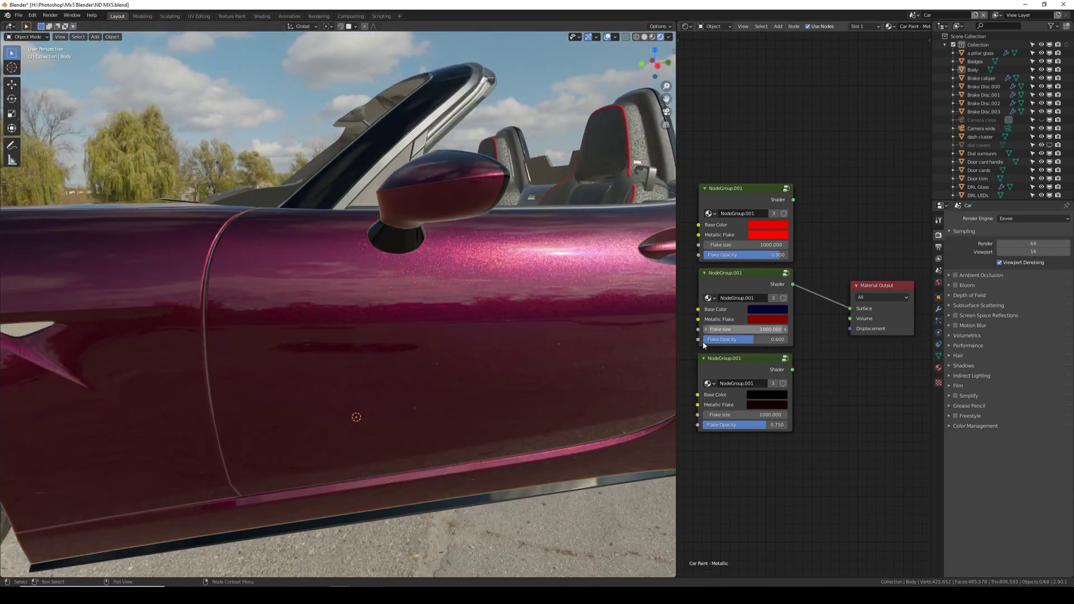
{"action": "middle_click_drag", "start_coordinate": [487, 335], "coordinate": [536, 328]}
{"action": "scroll", "coordinate": [493, 338], "scroll_direction": "down", "scroll_amount": 6}
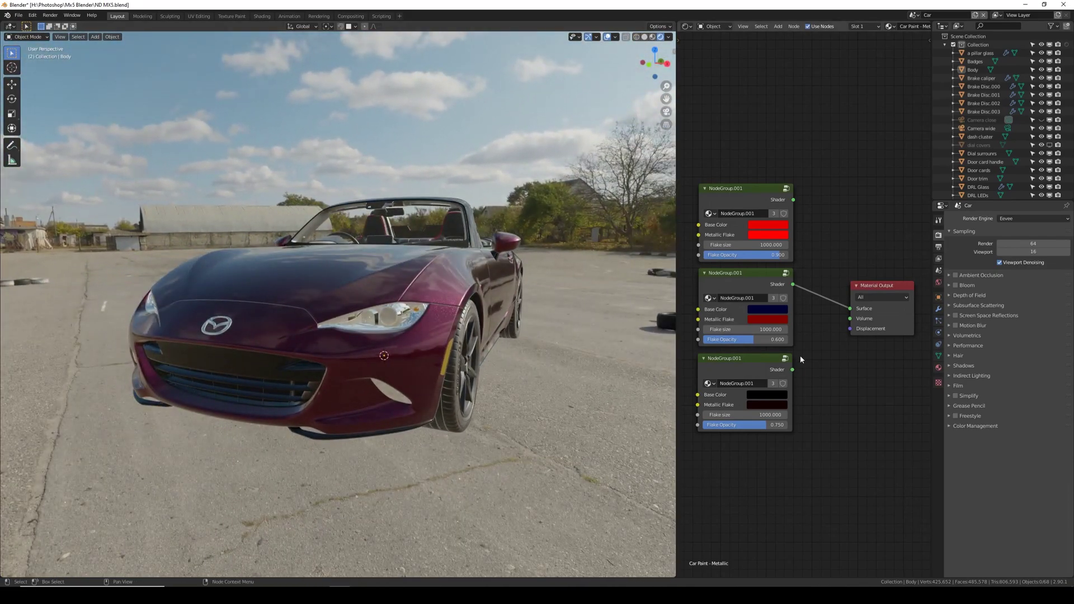
{"action": "left_click_drag", "start_coordinate": [793, 370], "coordinate": [850, 308]}
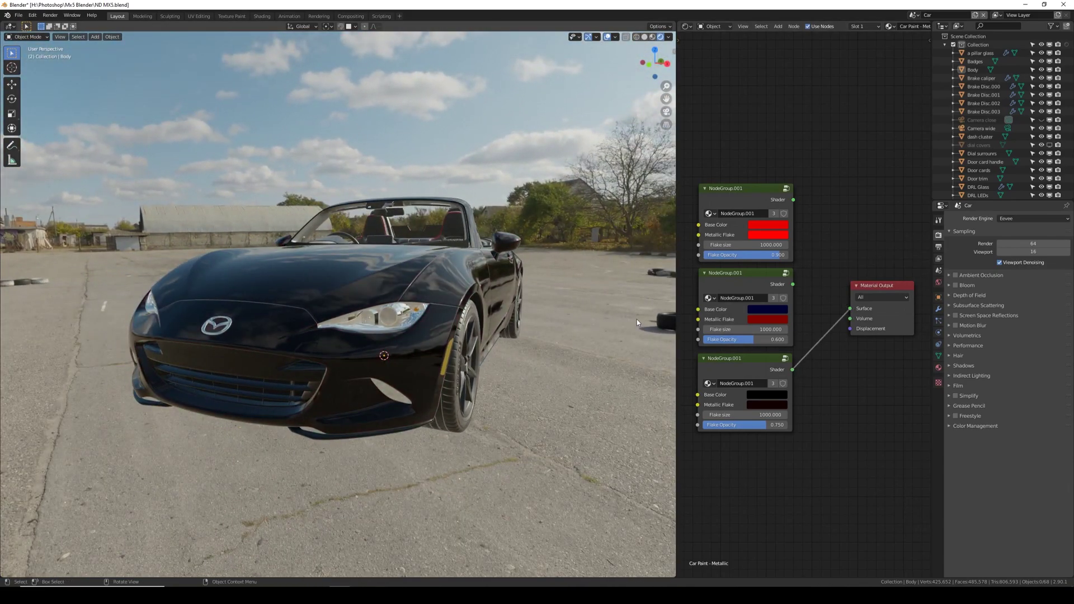
{"action": "middle_click_drag", "start_coordinate": [637, 320], "coordinate": [485, 339]}
{"action": "scroll", "coordinate": [468, 342], "scroll_direction": "up", "scroll_amount": 4}
{"action": "scroll", "coordinate": [470, 351], "scroll_direction": "down", "scroll_amount": 4}
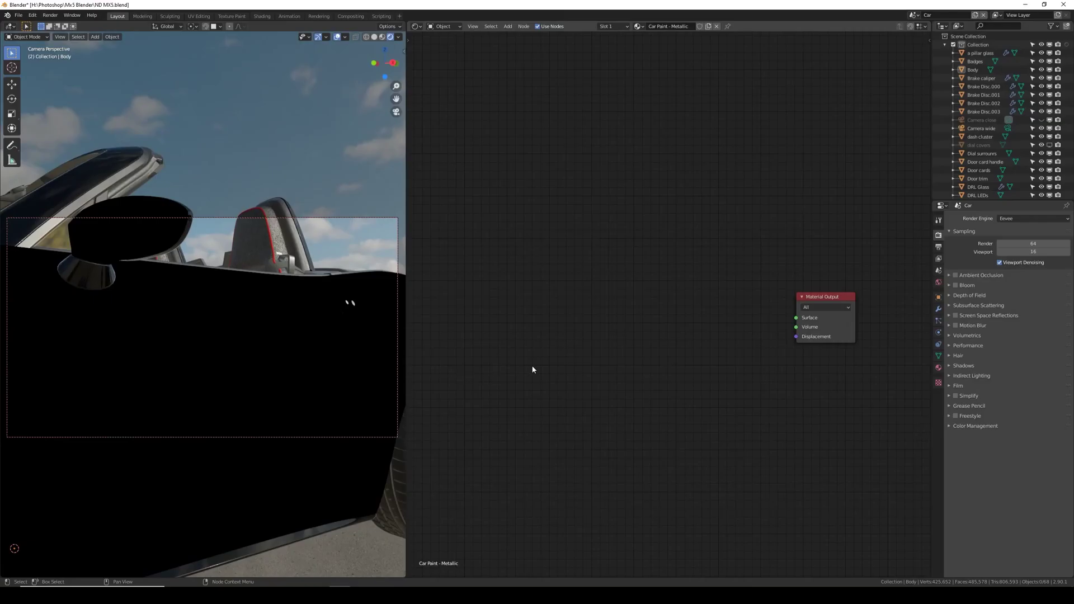
Step: Add a Principled BSDF left of the output and connect it to the Surface input
{"action": "key", "text": "shift+a"}
{"action": "mouse_move", "coordinate": [534, 366]}
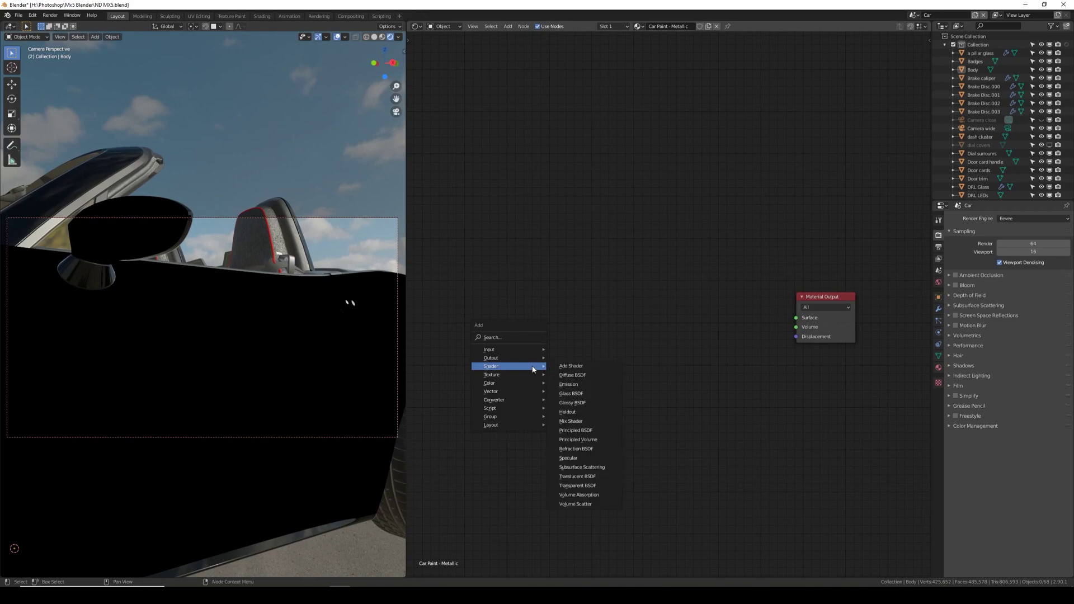
{"action": "left_click", "coordinate": [583, 431]}
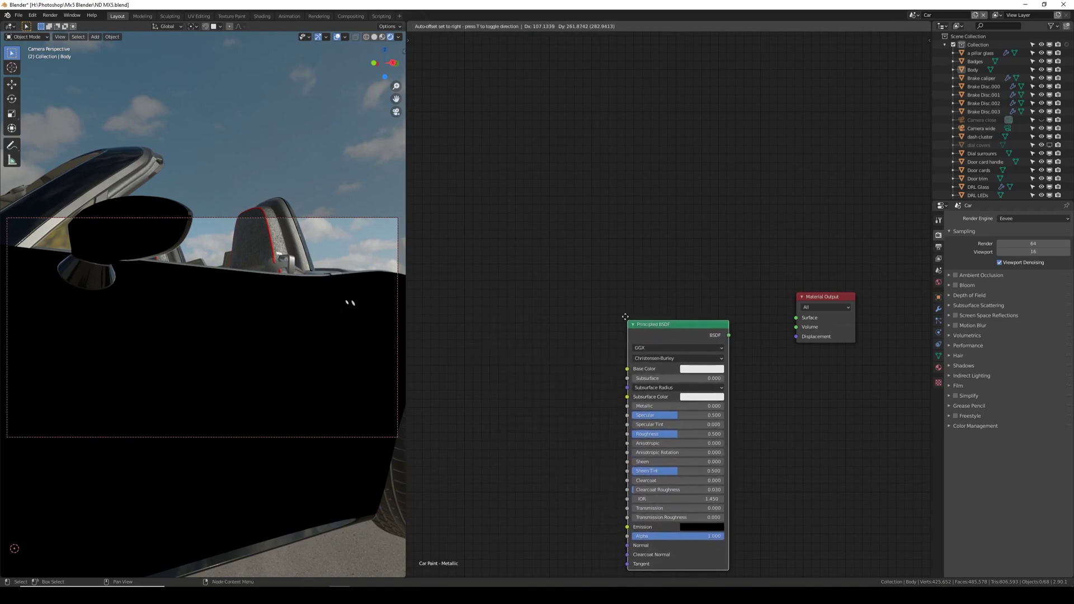
{"action": "left_click", "coordinate": [694, 317]}
{"action": "left_click_drag", "start_coordinate": [710, 314], "coordinate": [797, 317]}
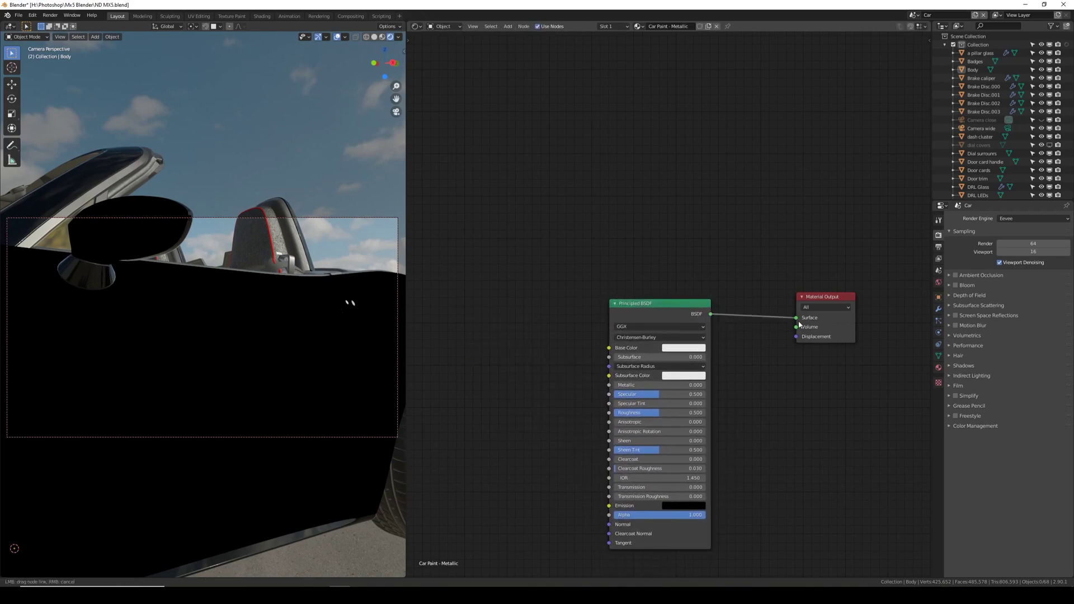
Step: Give the shader a dark red base colour and Metallic 1.0
{"action": "left_click", "coordinate": [683, 348]}
{"action": "left_click_drag", "start_coordinate": [701, 286], "coordinate": [694, 288]}
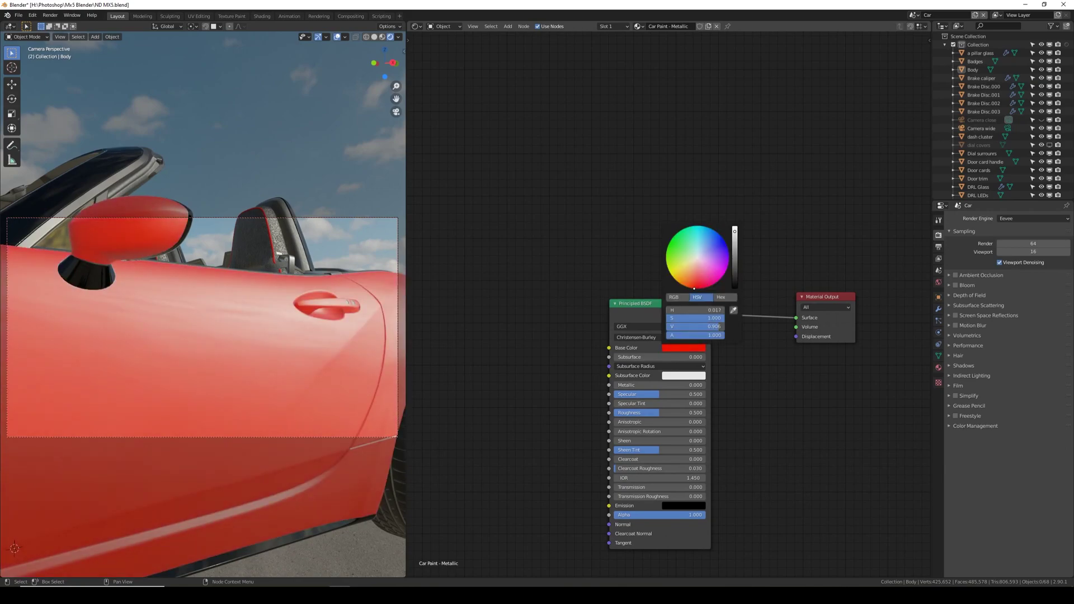
{"action": "left_click_drag", "start_coordinate": [699, 326], "coordinate": [678, 326]}
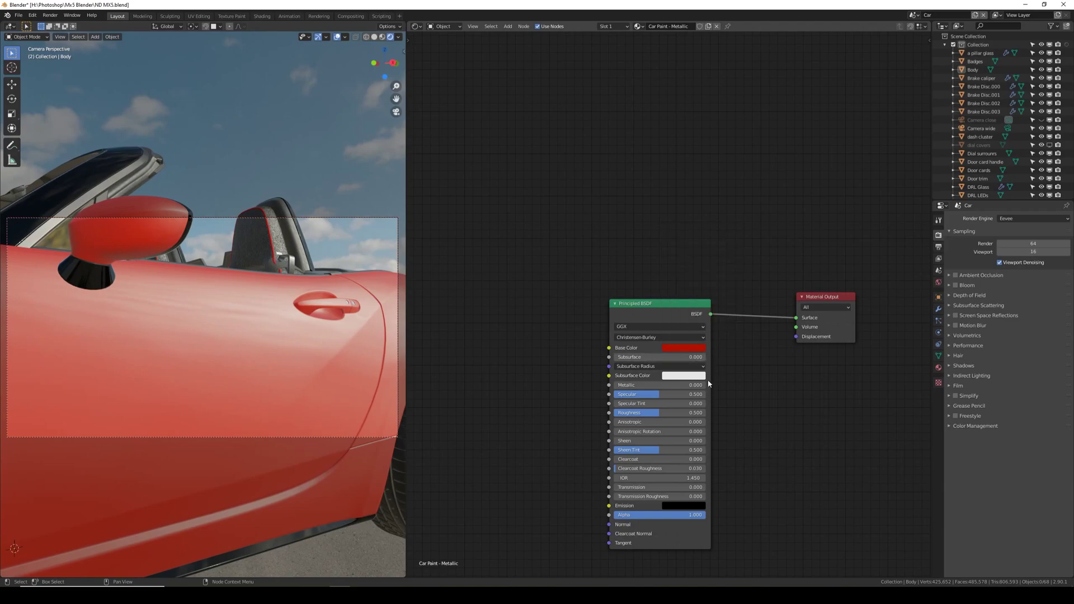
{"action": "left_click", "coordinate": [654, 385]}
{"action": "type", "text": "0.65"}
{"action": "key", "text": "Return"}
{"action": "left_click_drag", "start_coordinate": [657, 385], "coordinate": [694, 386]}
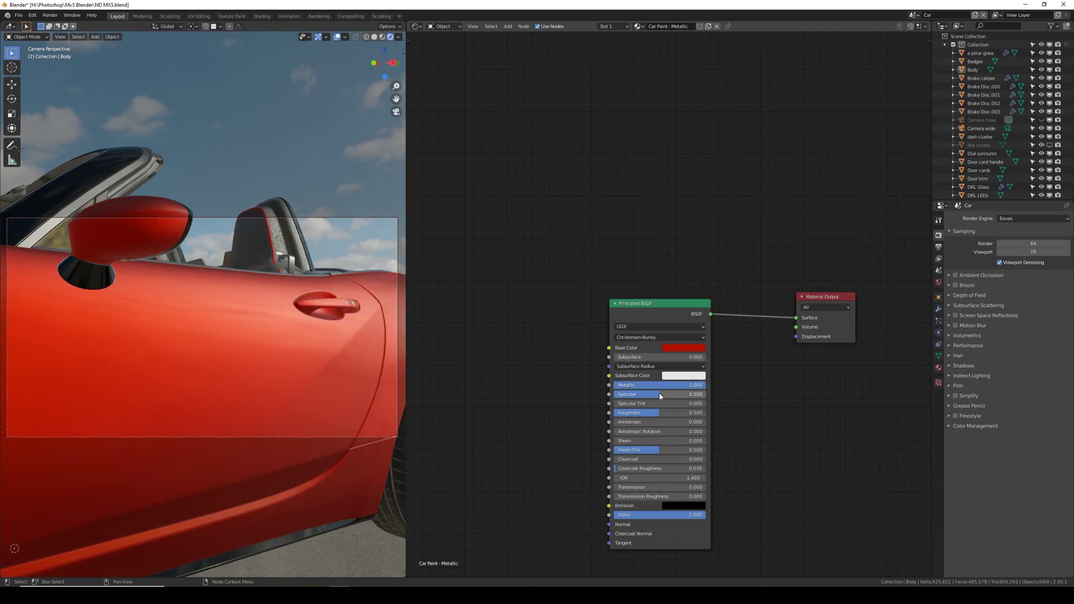
Step: Set the shader's Roughness to 0.3 and Specular to 0.1
{"action": "left_click", "coordinate": [666, 413]}
{"action": "type", "text": "0.3"}
{"action": "key", "text": "Return"}
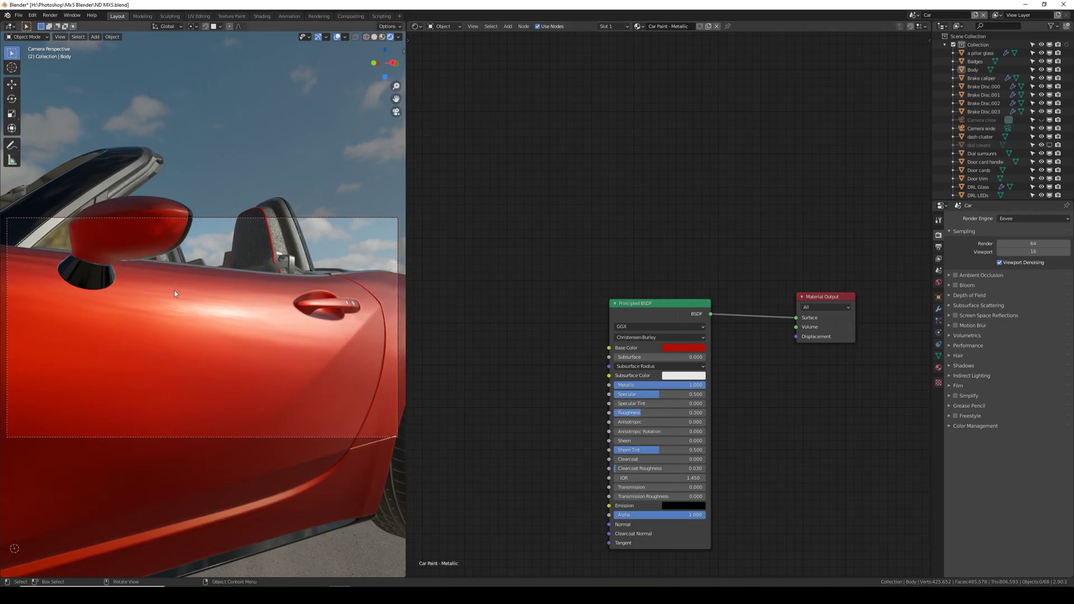
{"action": "left_click", "coordinate": [666, 393]}
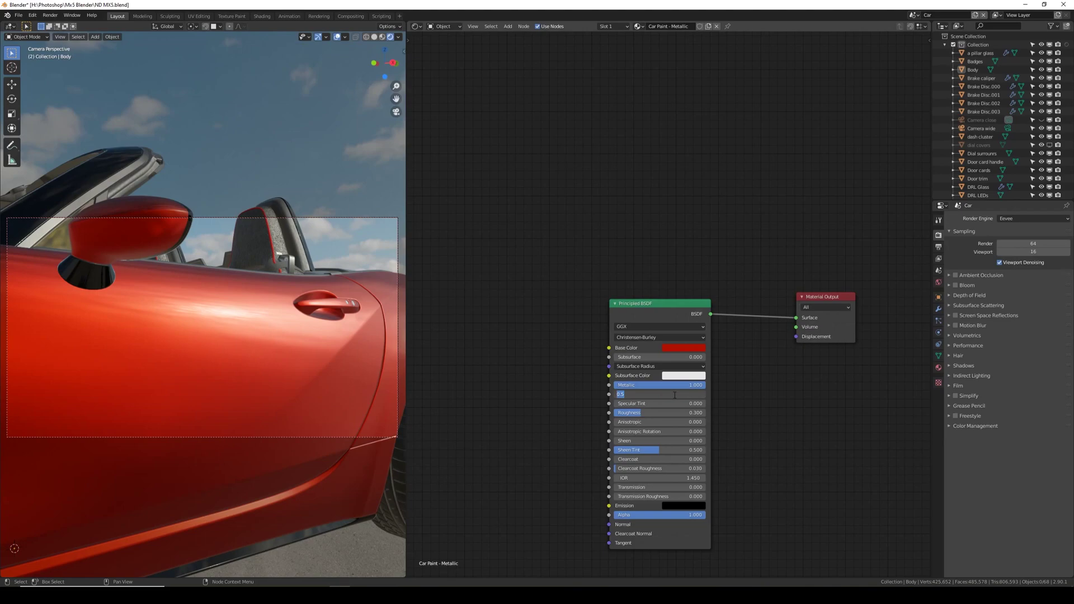
{"action": "type", "text": "0.1"}
{"action": "key", "text": "Return"}
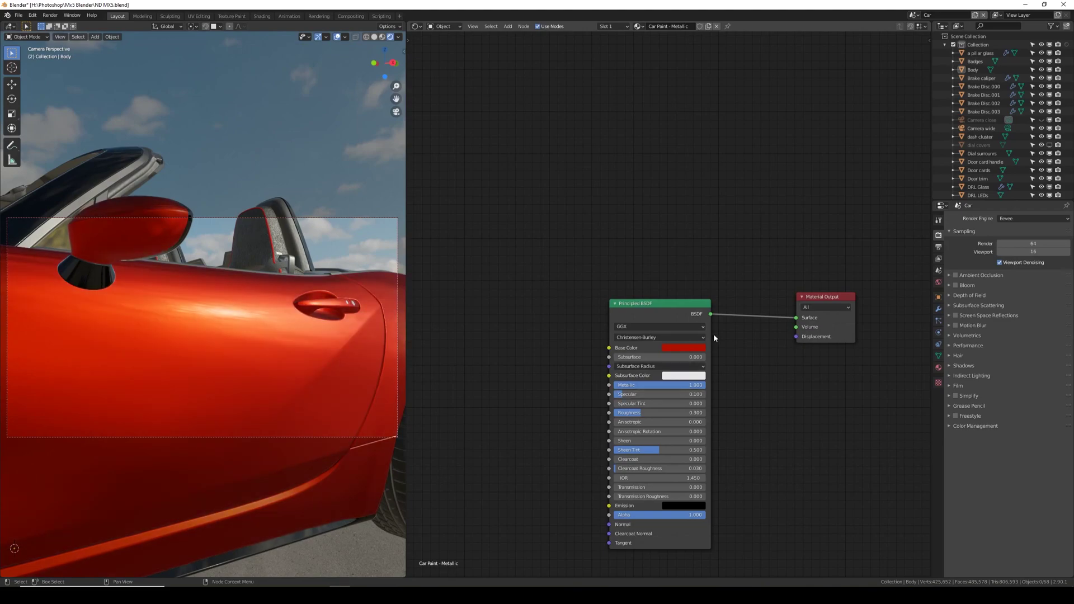
{"action": "scroll", "coordinate": [696, 291], "scroll_direction": "down", "scroll_amount": 2}
{"action": "middle_click_drag", "start_coordinate": [721, 259], "coordinate": [692, 312]}
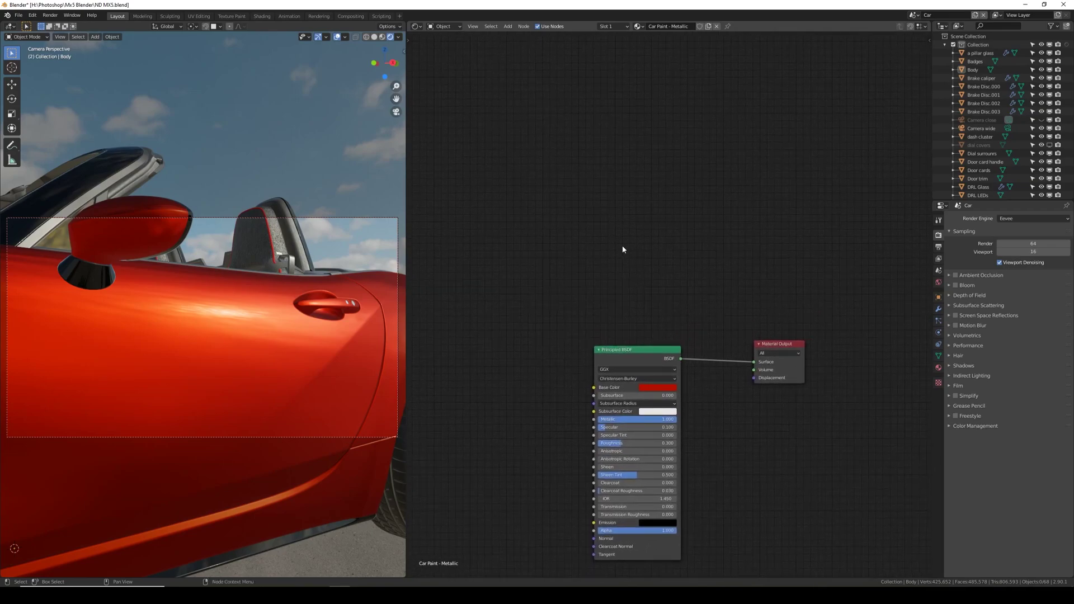
Step: Add a second Principled BSDF above the first and connect it to the material surface
{"action": "key", "text": "shift+a"}
{"action": "mouse_move", "coordinate": [616, 229]}
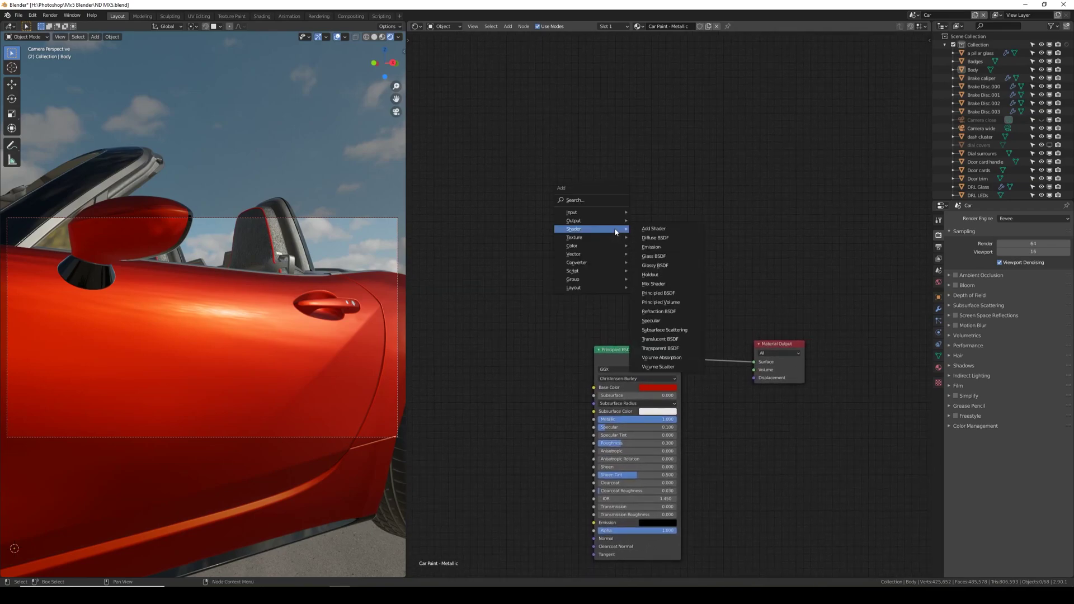
{"action": "left_click", "coordinate": [671, 294]}
{"action": "left_click", "coordinate": [597, 121]}
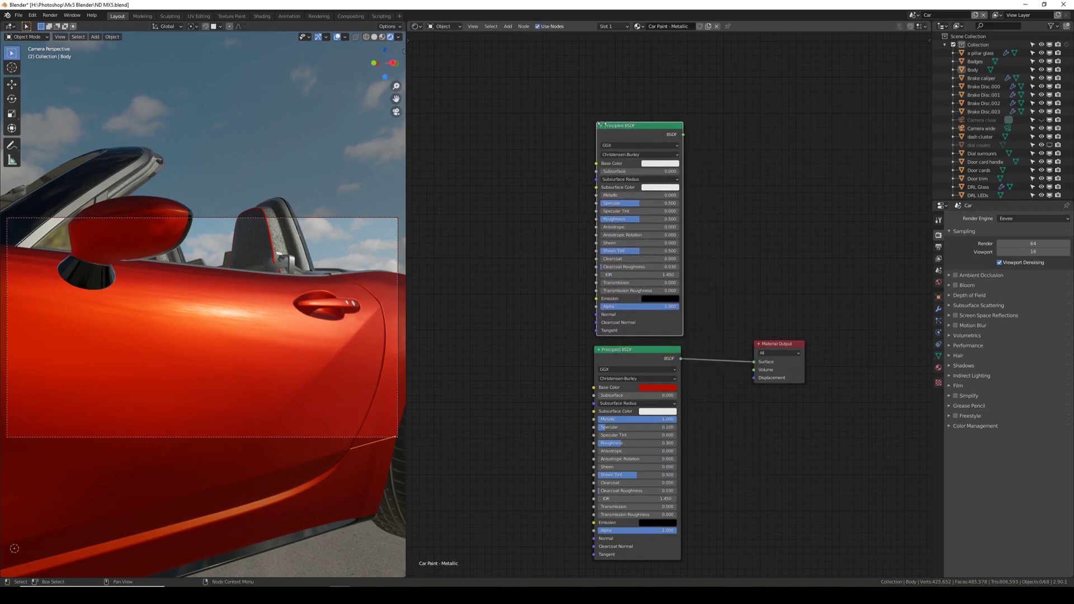
{"action": "left_click", "coordinate": [653, 145], "text": "ctrl+shift"}
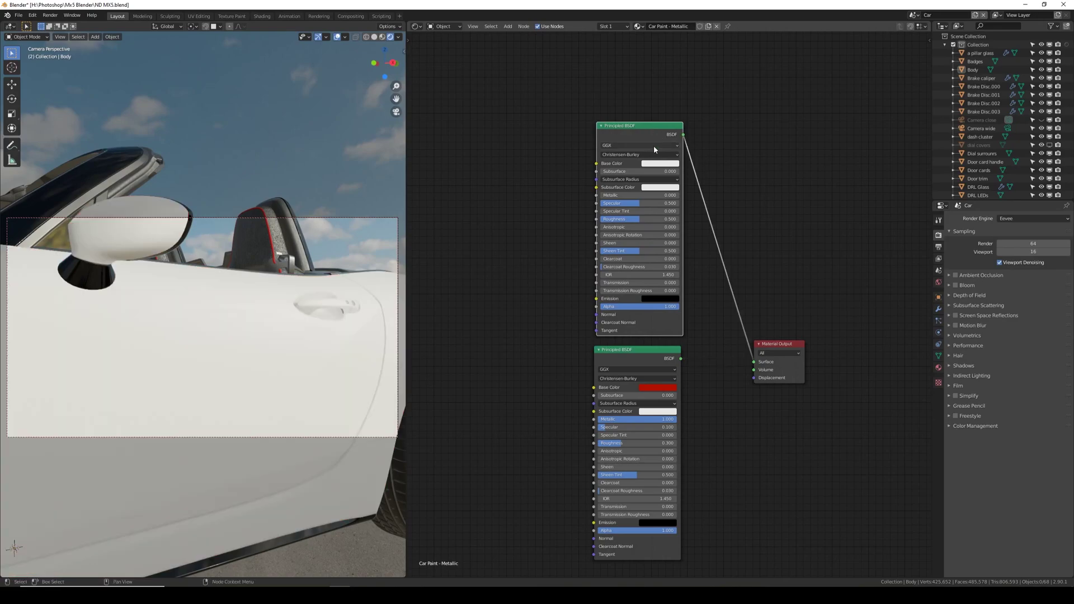
Step: Give the new shader an orange base colour, Metallic 1.0 and Roughness 0.2
{"action": "left_click", "coordinate": [664, 165]}
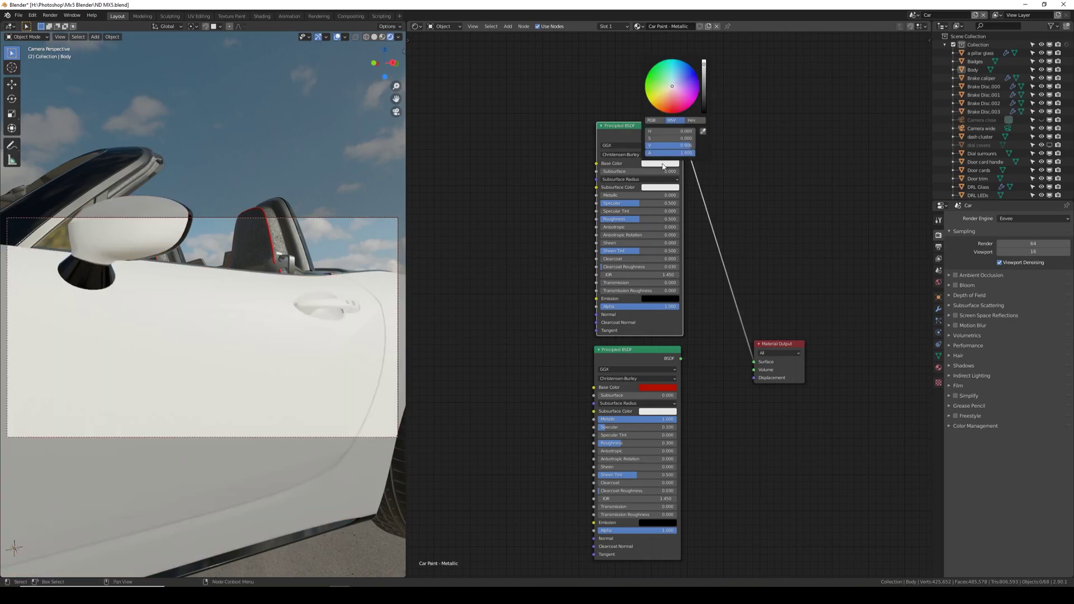
{"action": "left_click", "coordinate": [665, 113]}
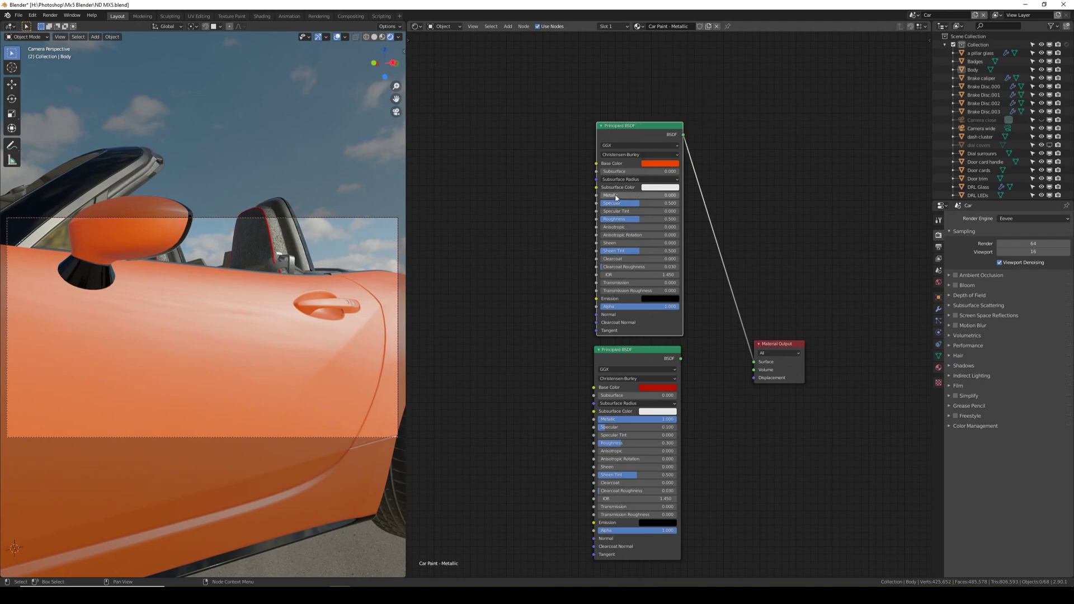
{"action": "left_click_drag", "start_coordinate": [616, 197], "coordinate": [677, 197]}
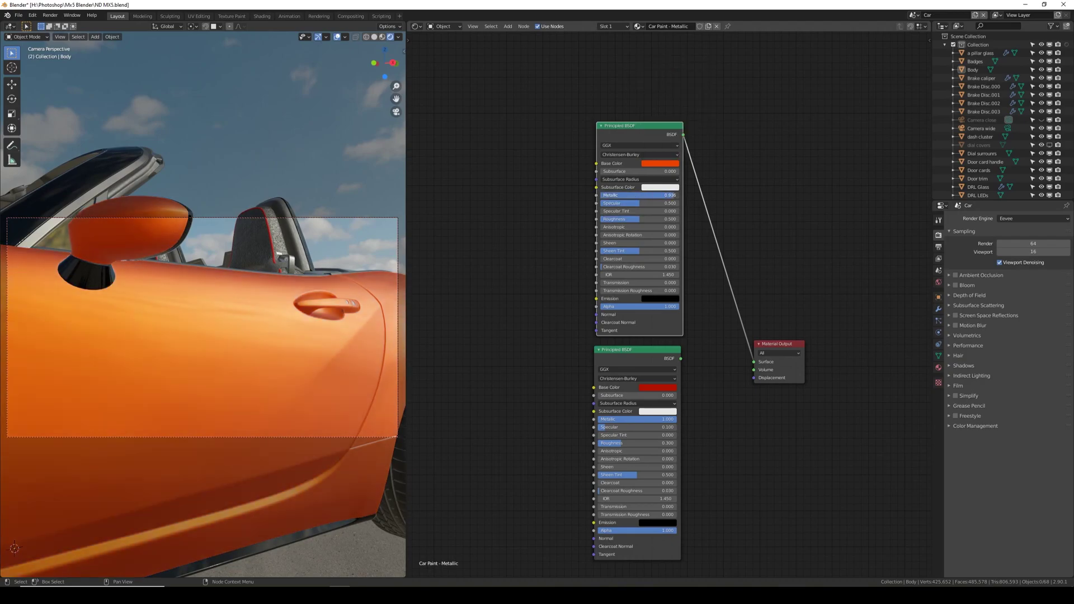
{"action": "left_click", "coordinate": [656, 217]}
{"action": "key", "text": "BackSpace"}
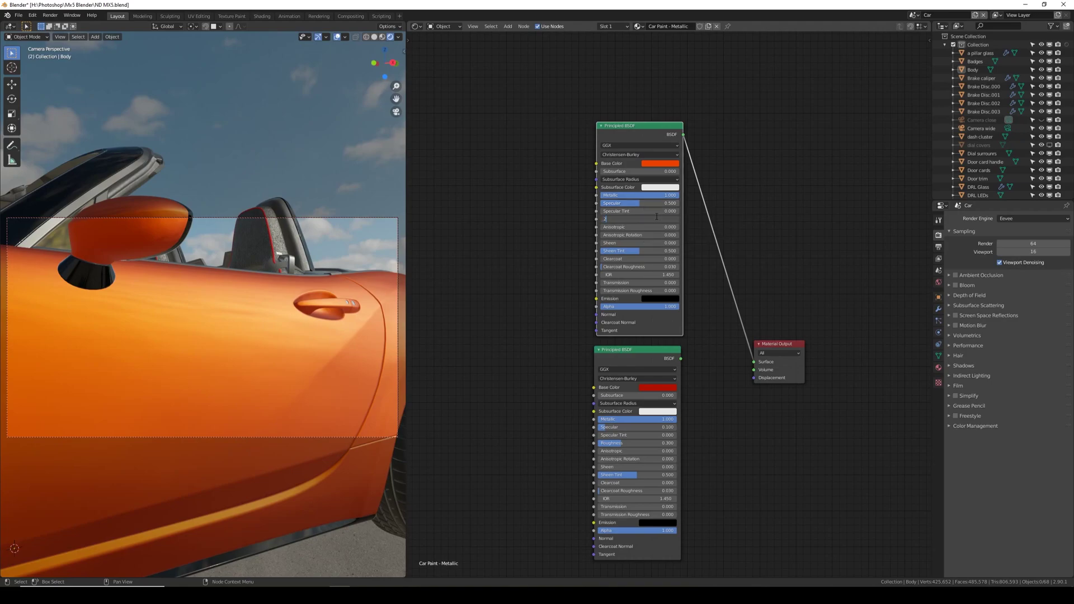
{"action": "type", "text": ".2"}
{"action": "key", "text": "Return"}
{"action": "middle_click_drag", "start_coordinate": [636, 246], "coordinate": [721, 229]}
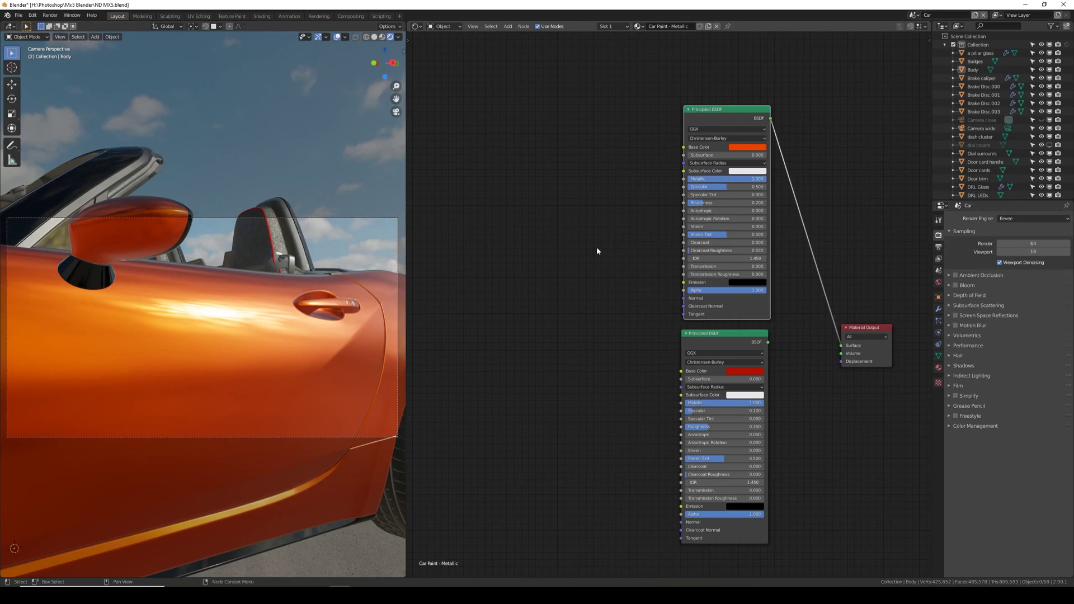
{"action": "scroll", "coordinate": [548, 268], "scroll_direction": "left", "scroll_amount": 3, "text": "ctrl"}
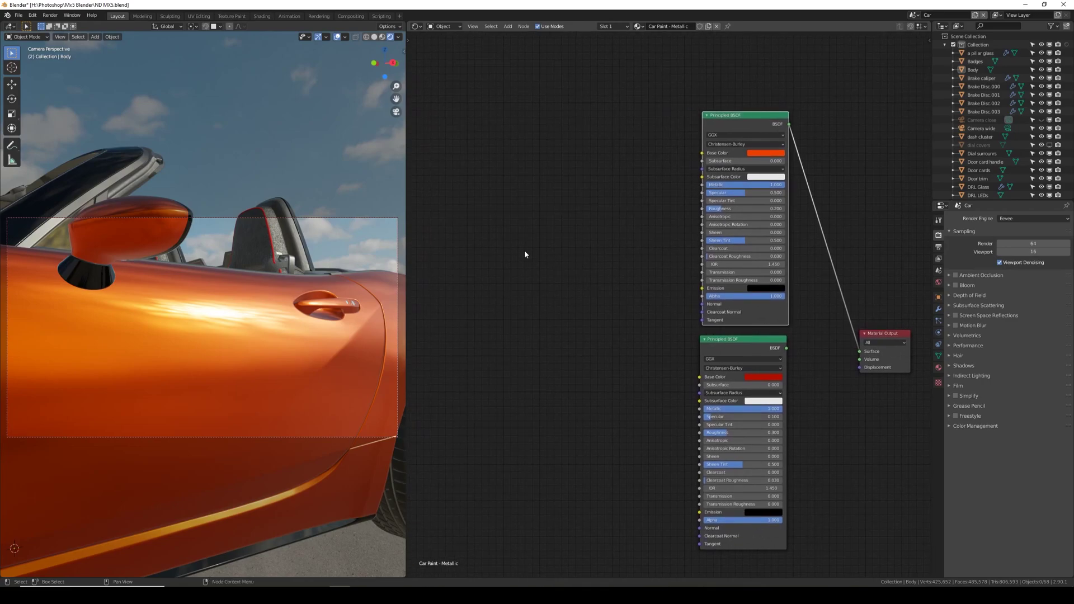
Step: Add a Voronoi Texture driven by Object coordinates through a Mapping node
{"action": "key", "text": "shift+a"}
{"action": "mouse_move", "coordinate": [535, 258]}
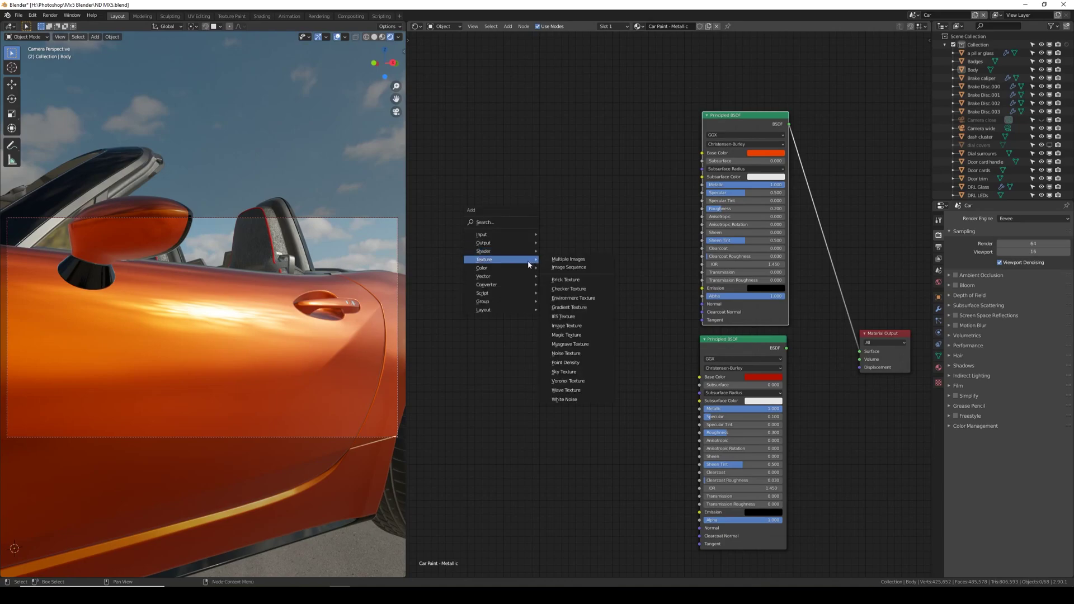
{"action": "left_click", "coordinate": [568, 381]}
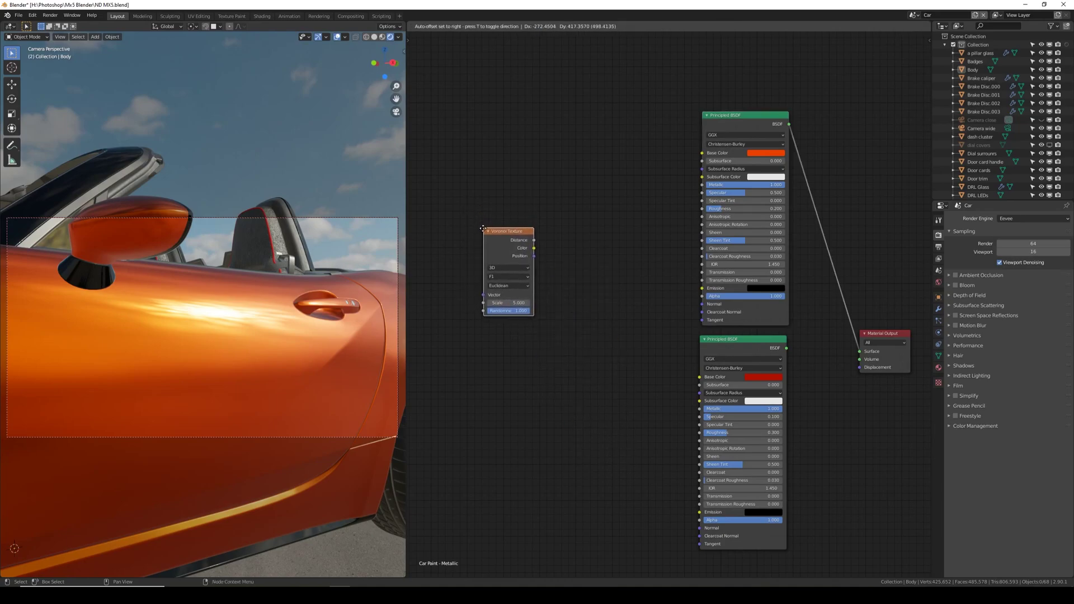
{"action": "left_click", "coordinate": [483, 228]}
{"action": "middle_click_drag", "start_coordinate": [531, 221], "coordinate": [680, 222]}
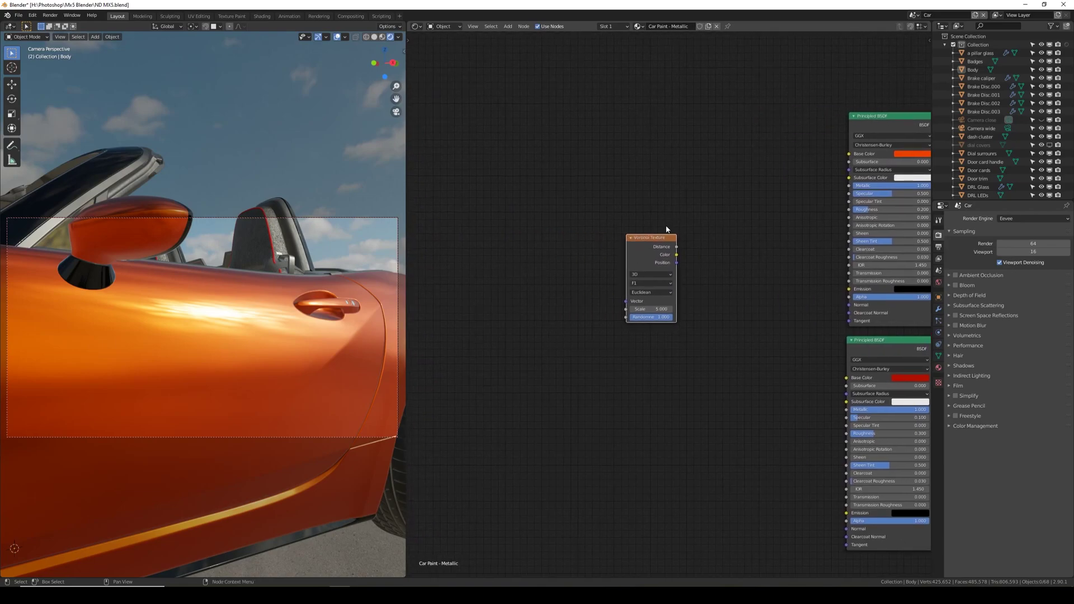
{"action": "key", "text": "ctrl+t"}
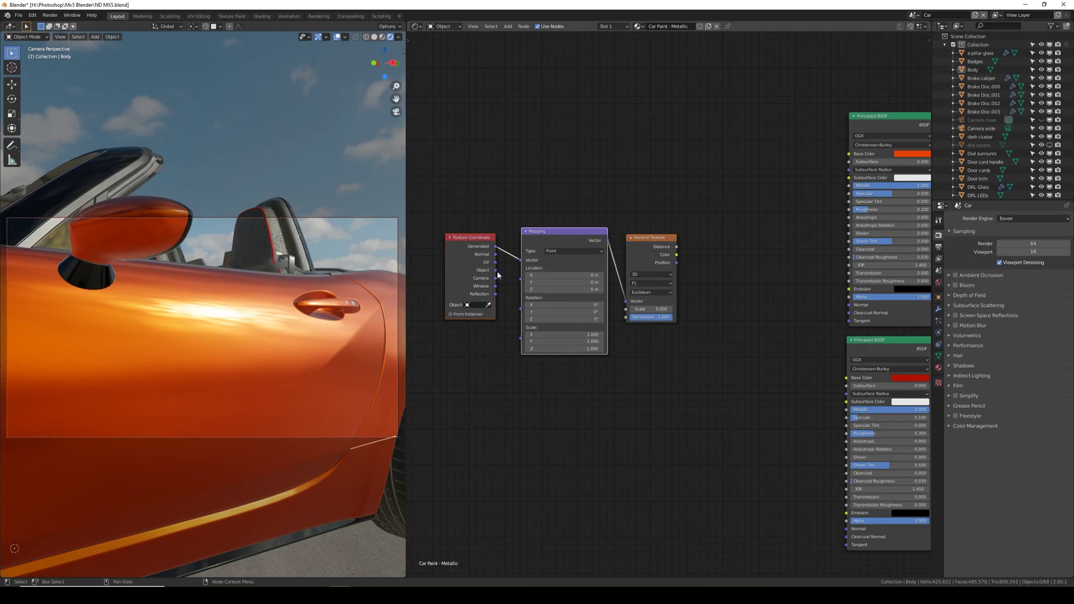
{"action": "left_click_drag", "start_coordinate": [497, 271], "coordinate": [523, 260]}
{"action": "middle_click_drag", "start_coordinate": [676, 283], "coordinate": [650, 269]}
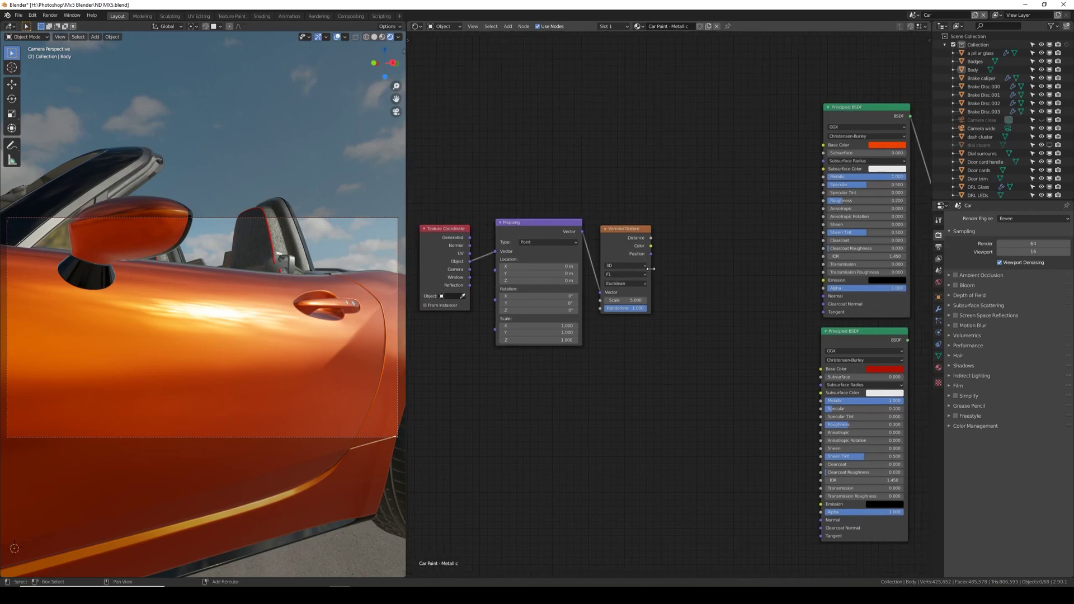
Step: Preview the Voronoi texture's Color output on the car body
{"action": "left_click", "coordinate": [629, 234], "text": "ctrl+shift"}
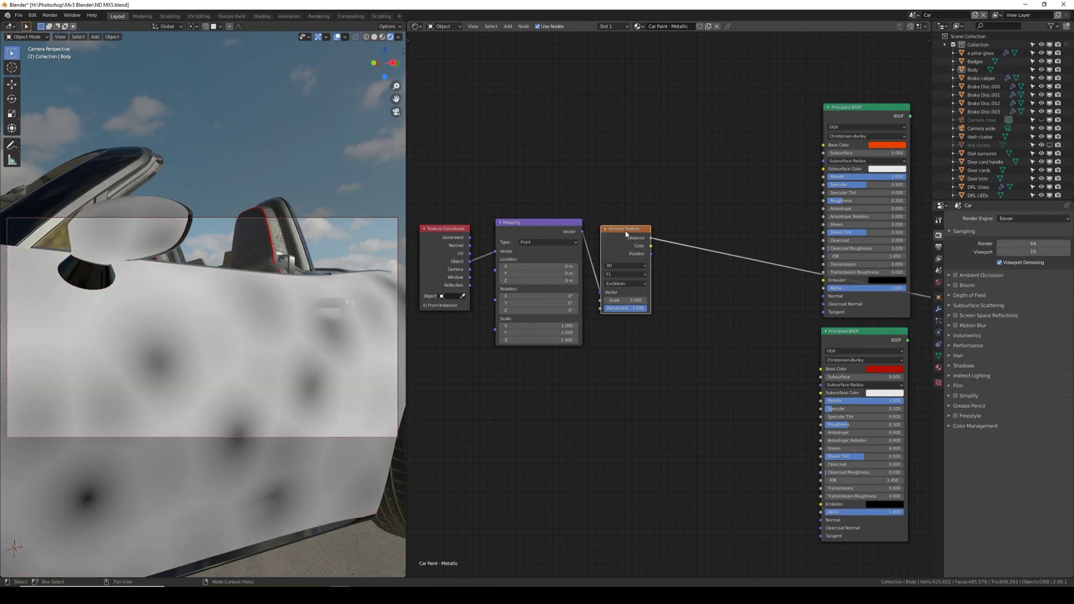
{"action": "left_click", "coordinate": [625, 230], "text": "ctrl+shift"}
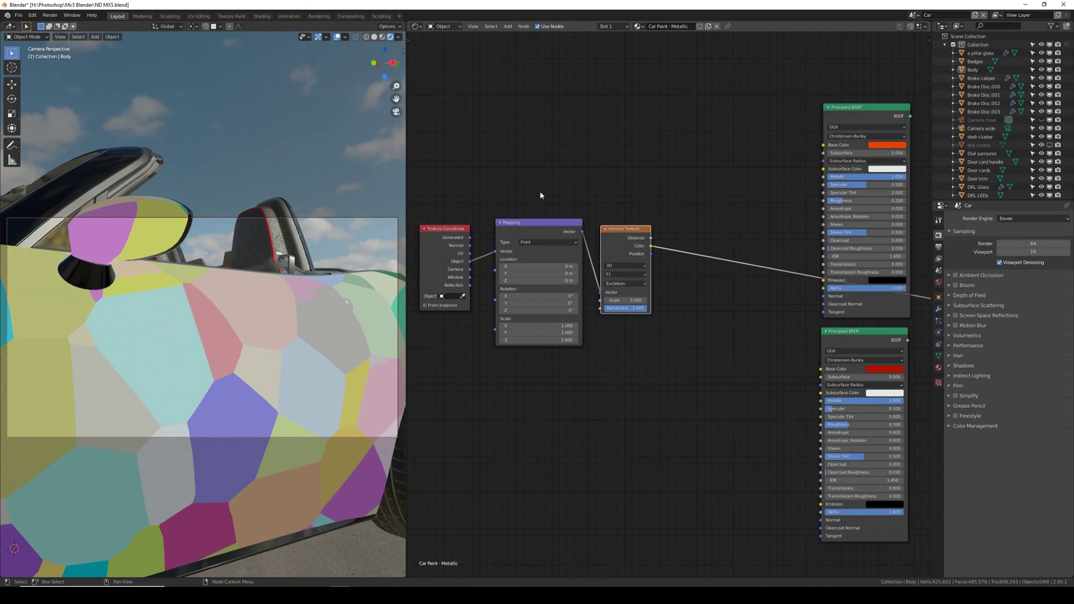
{"action": "middle_click_drag", "start_coordinate": [539, 191], "coordinate": [660, 208]}
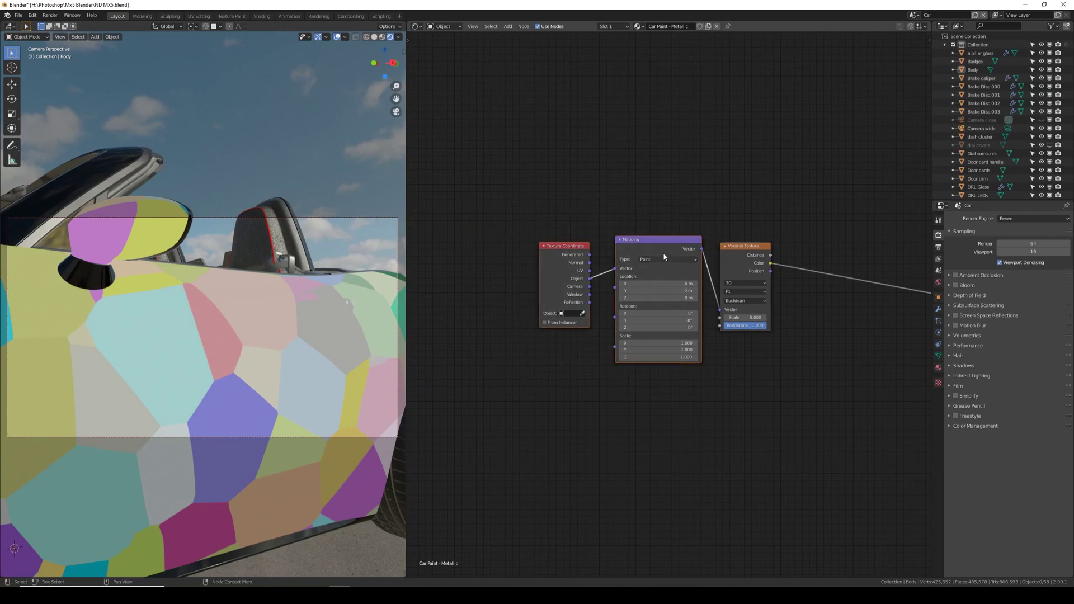
Step: Add a Noise Texture node above the Mapping node
{"action": "left_click_drag", "start_coordinate": [666, 244], "coordinate": [537, 246]}
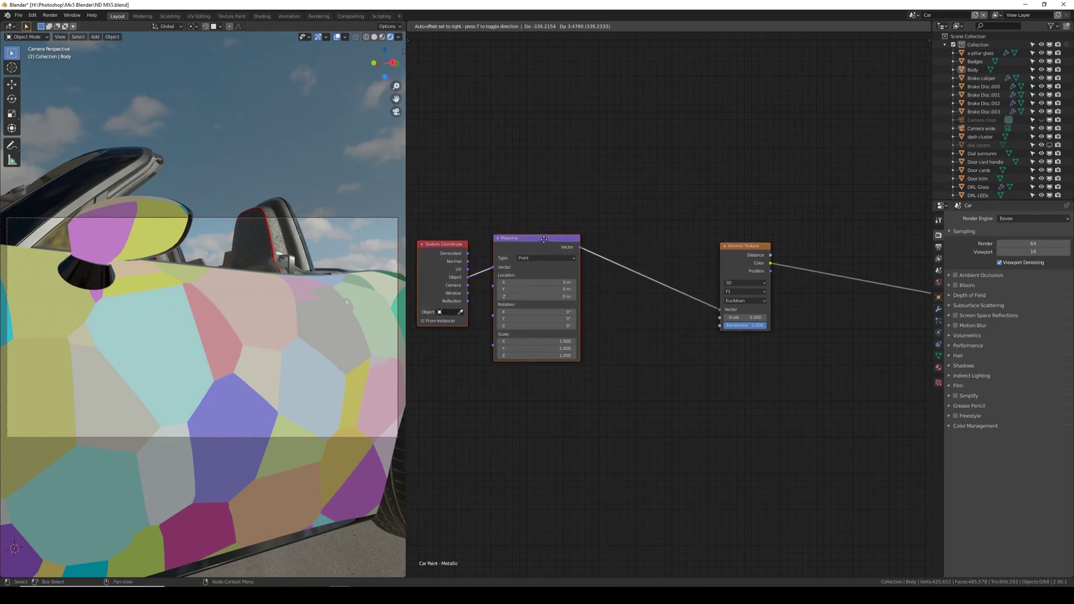
{"action": "key", "text": "ctrl+v"}
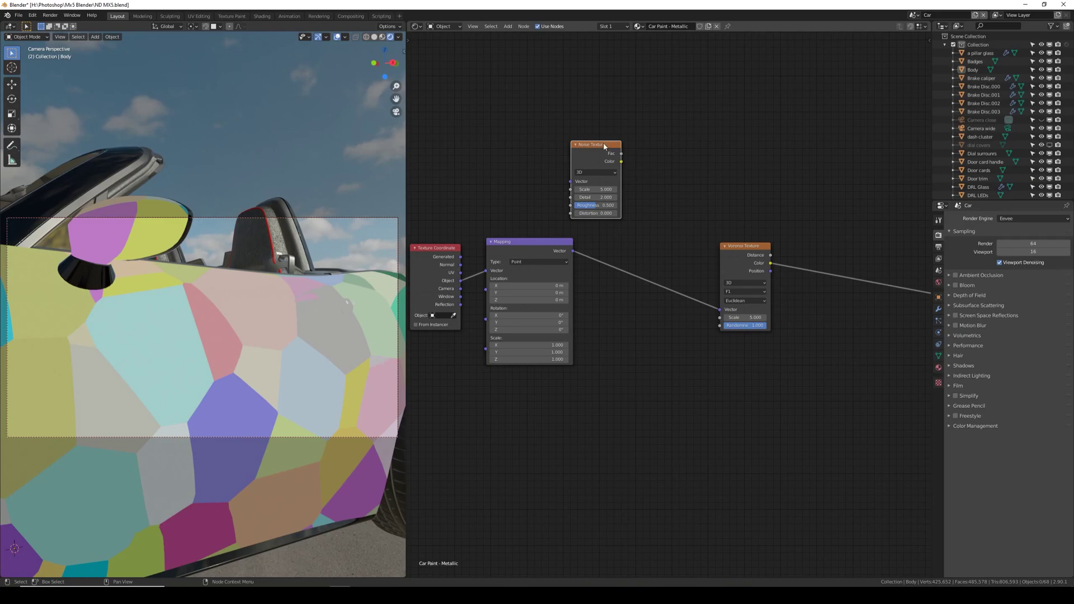
{"action": "key", "text": "x"}
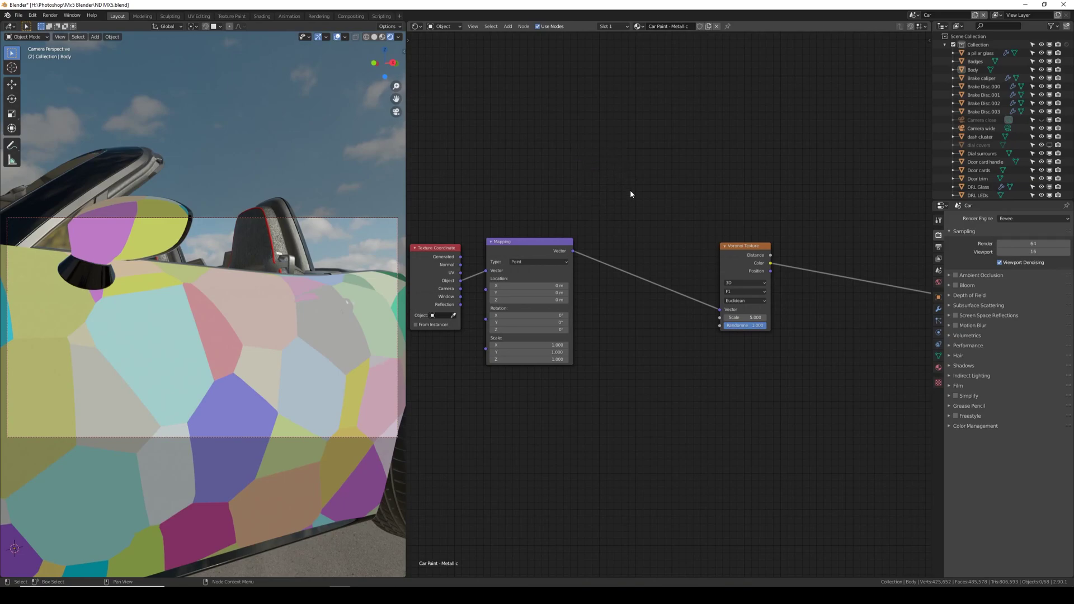
{"action": "key", "text": "shift+a"}
{"action": "mouse_move", "coordinate": [630, 191]}
{"action": "left_click", "coordinate": [684, 286]}
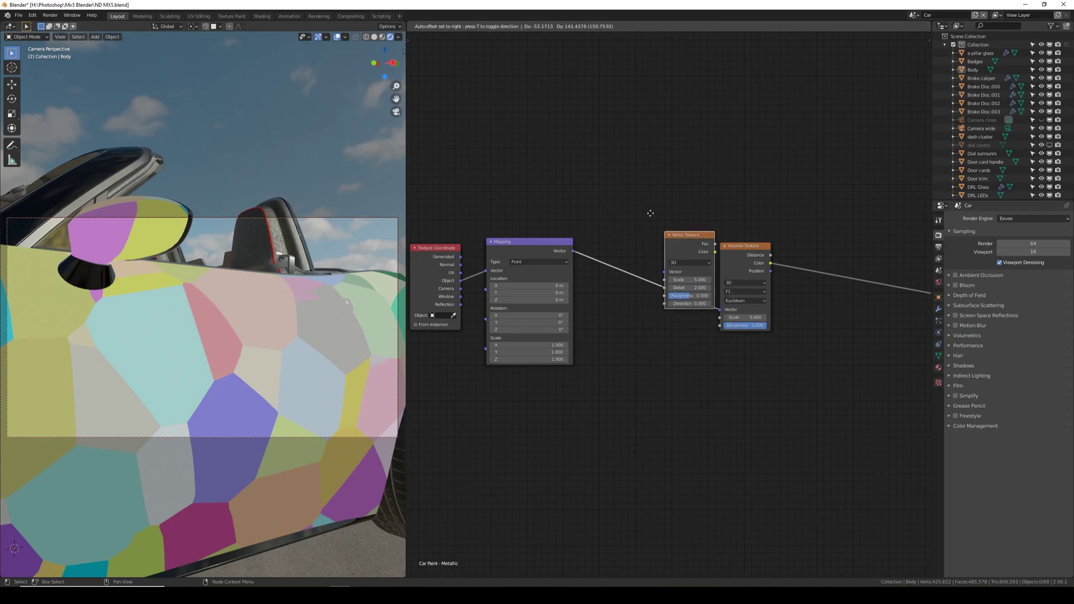
{"action": "left_click", "coordinate": [587, 193]}
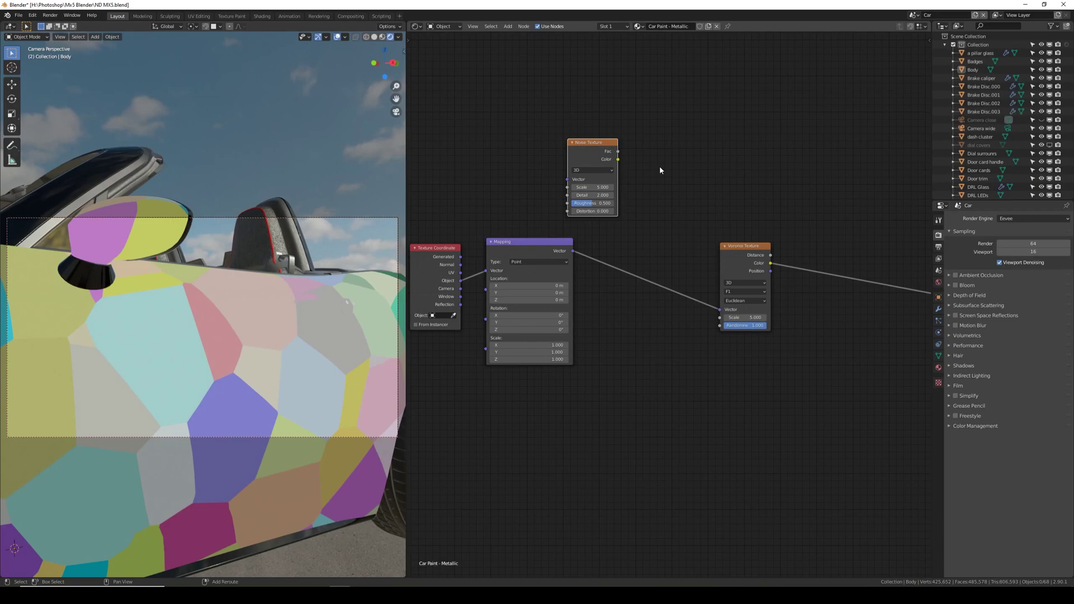
Step: Add a MixRGB node mixing Noise Fac and Mapping vector into the Voronoi Vector
{"action": "key", "text": "shift+a"}
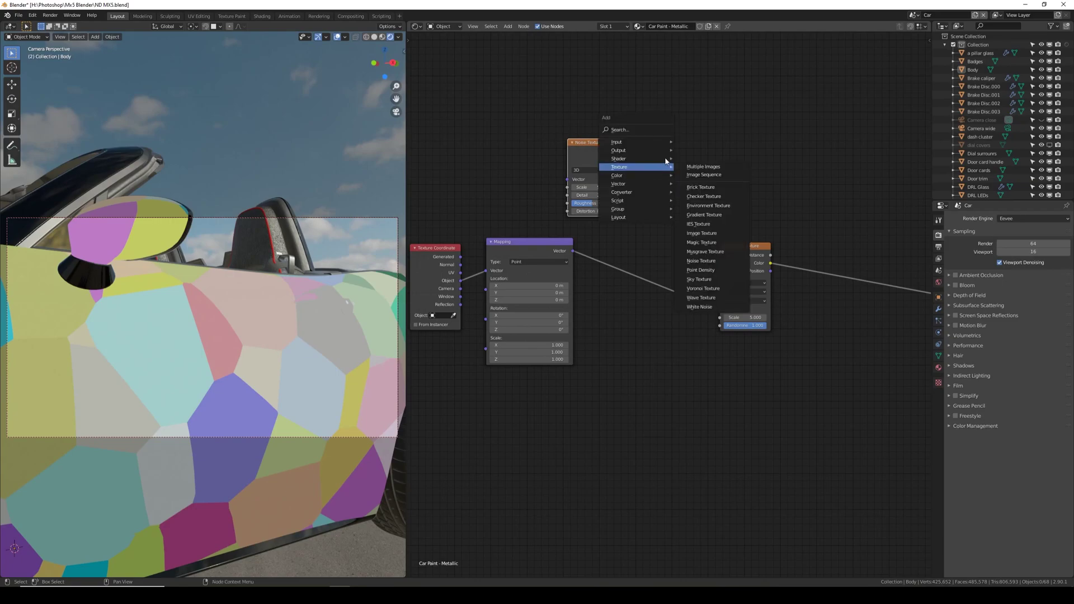
{"action": "mouse_move", "coordinate": [659, 178]}
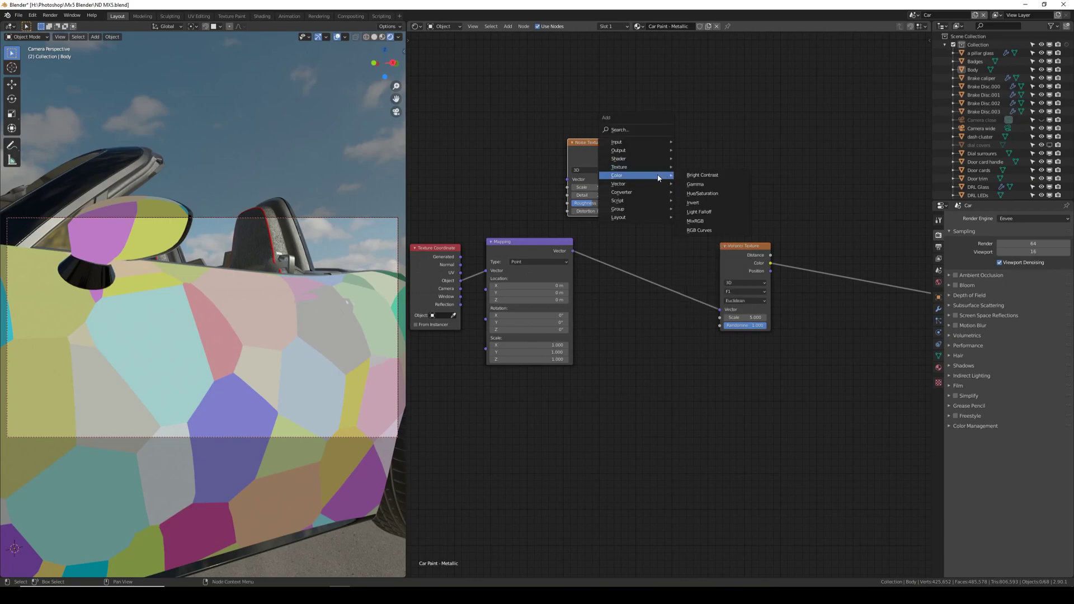
{"action": "left_click", "coordinate": [696, 221]}
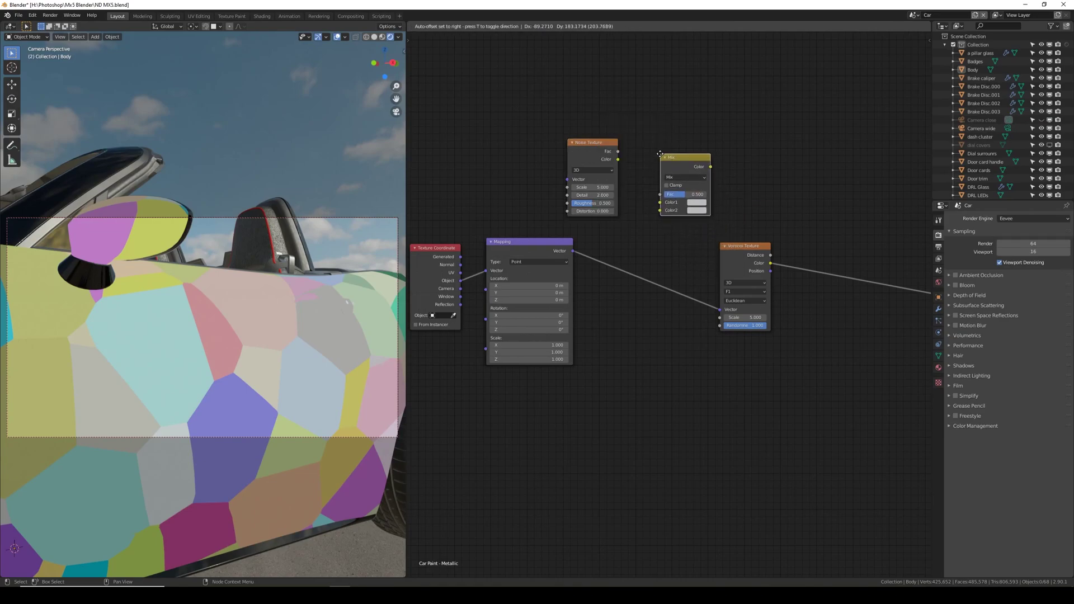
{"action": "left_click", "coordinate": [652, 156]}
{"action": "left_click_drag", "start_coordinate": [604, 143], "coordinate": [654, 209]}
{"action": "left_click_drag", "start_coordinate": [679, 165], "coordinate": [640, 168]}
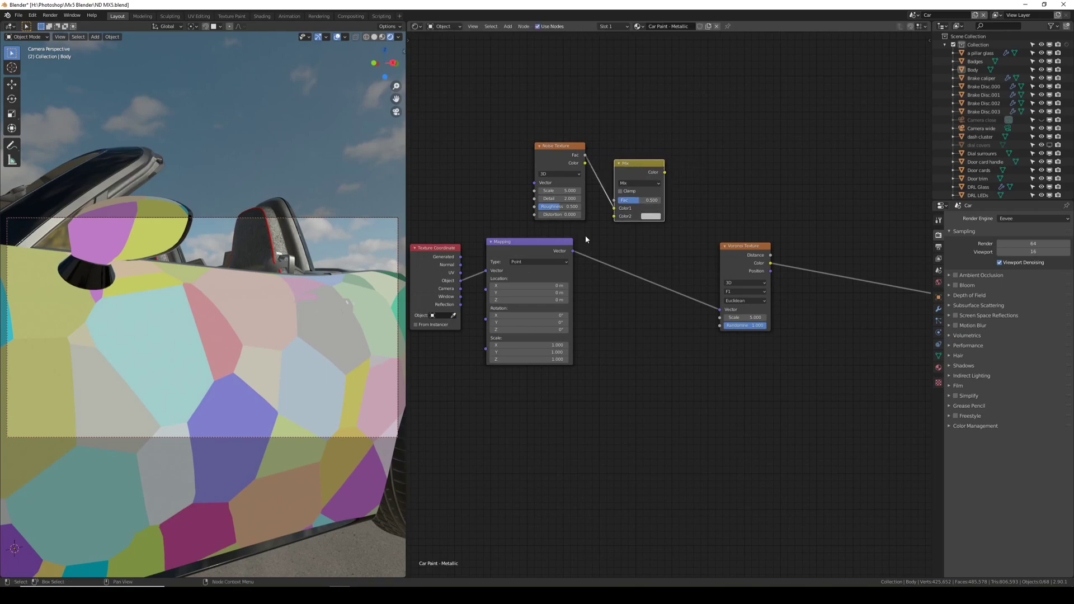
{"action": "left_click_drag", "start_coordinate": [573, 251], "coordinate": [614, 216]}
{"action": "left_click_drag", "start_coordinate": [667, 173], "coordinate": [720, 311]}
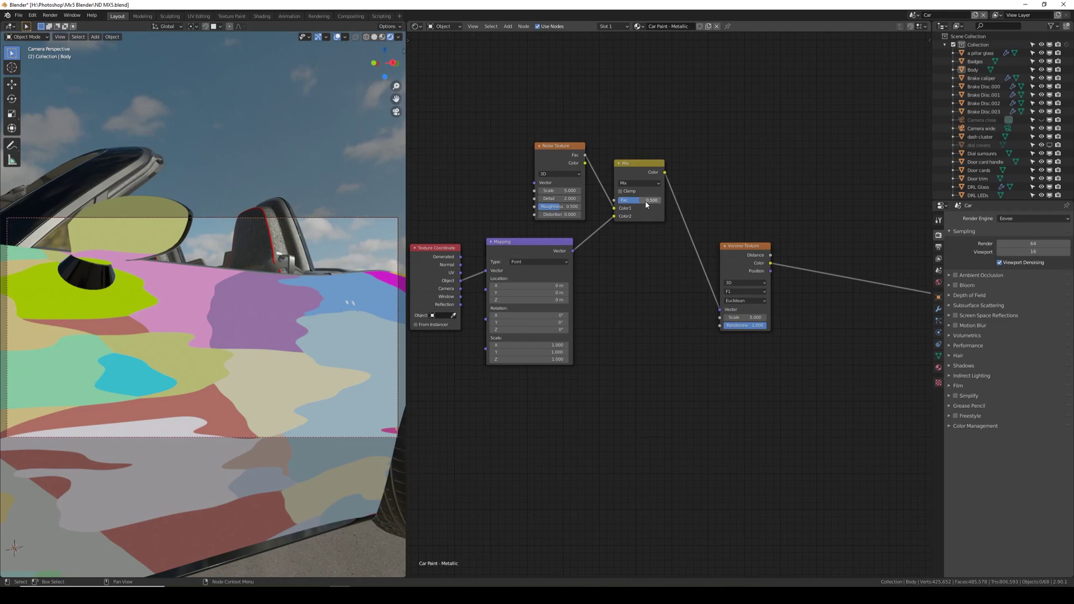
Step: Set the Mix node's Fac to 0.980
{"action": "left_click_drag", "start_coordinate": [645, 201], "coordinate": [623, 200]}
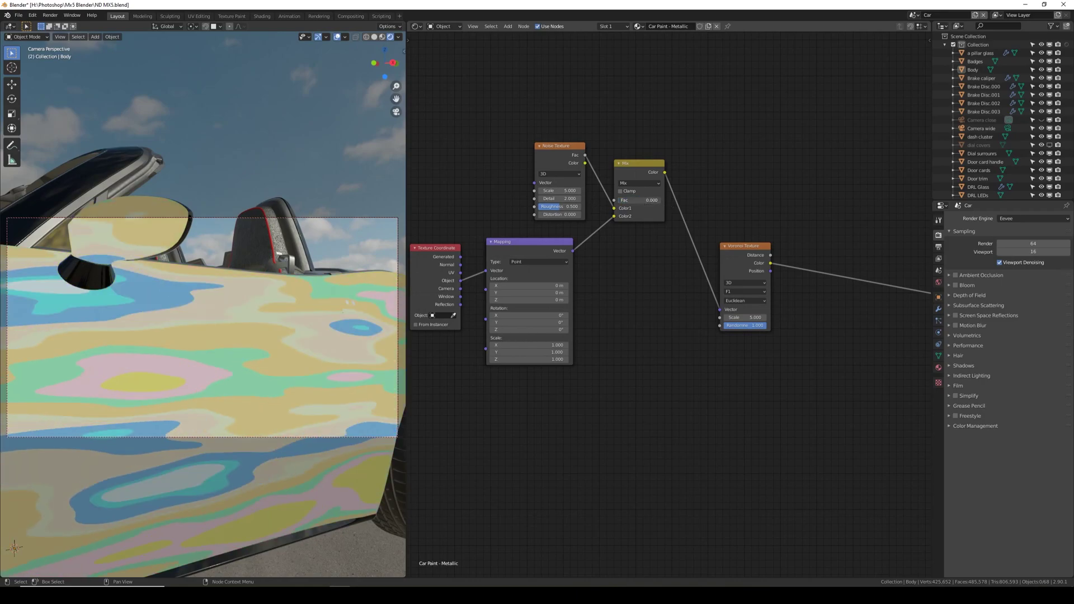
{"action": "left_click_drag", "start_coordinate": [638, 201], "coordinate": [661, 201]}
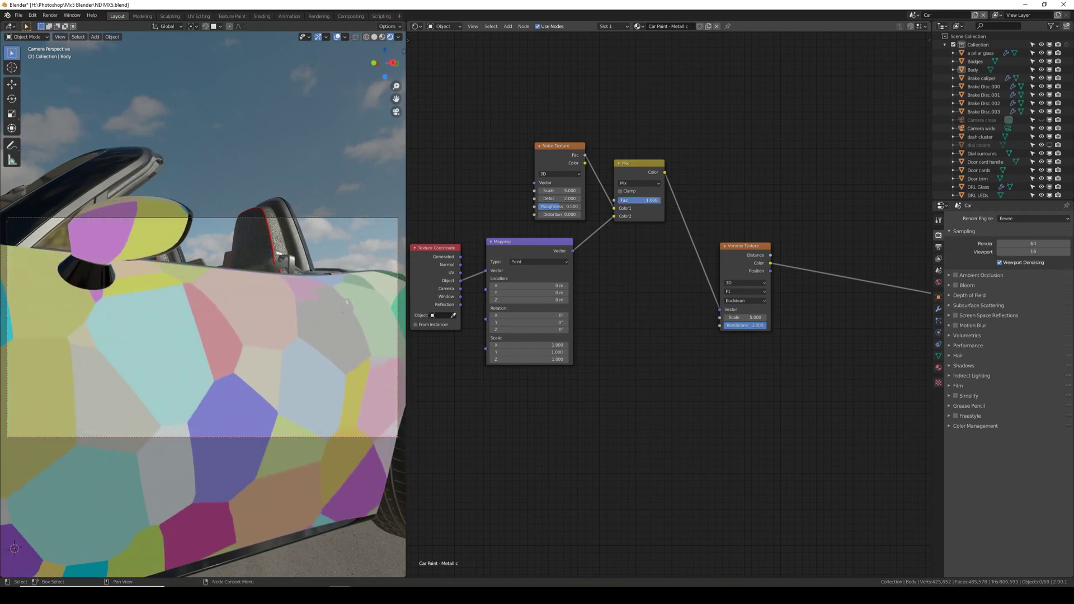
{"action": "left_click", "coordinate": [646, 199]}
{"action": "key", "text": "BackSpace"}
{"action": "type", "text": ".98"}
{"action": "key", "text": "Return"}
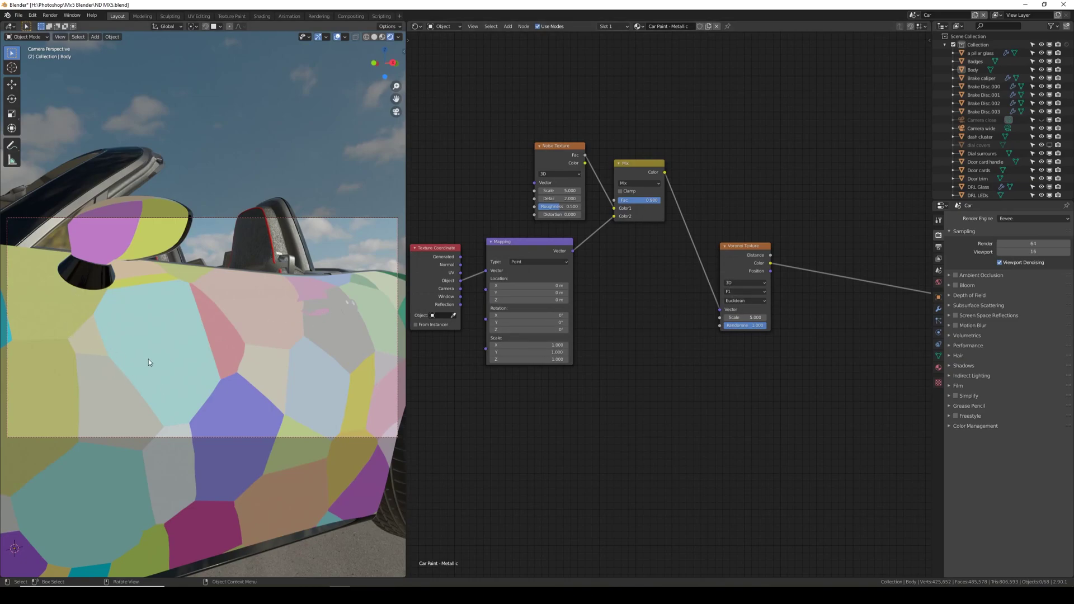
Step: Set the Voronoi Scale to 1000
{"action": "left_click", "coordinate": [740, 318]}
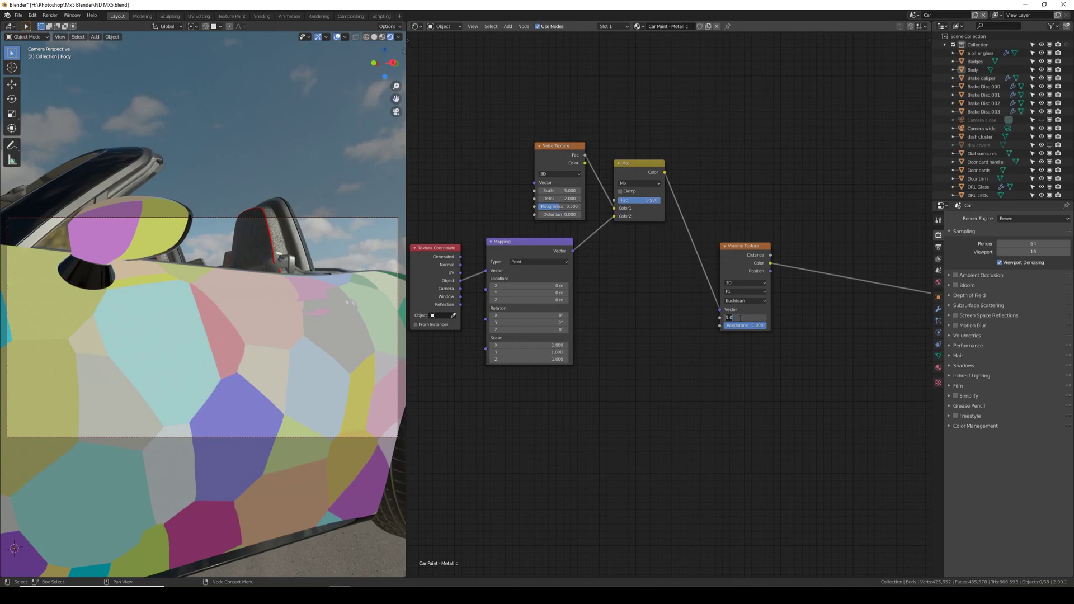
{"action": "type", "text": "1000"}
{"action": "key", "text": "Return"}
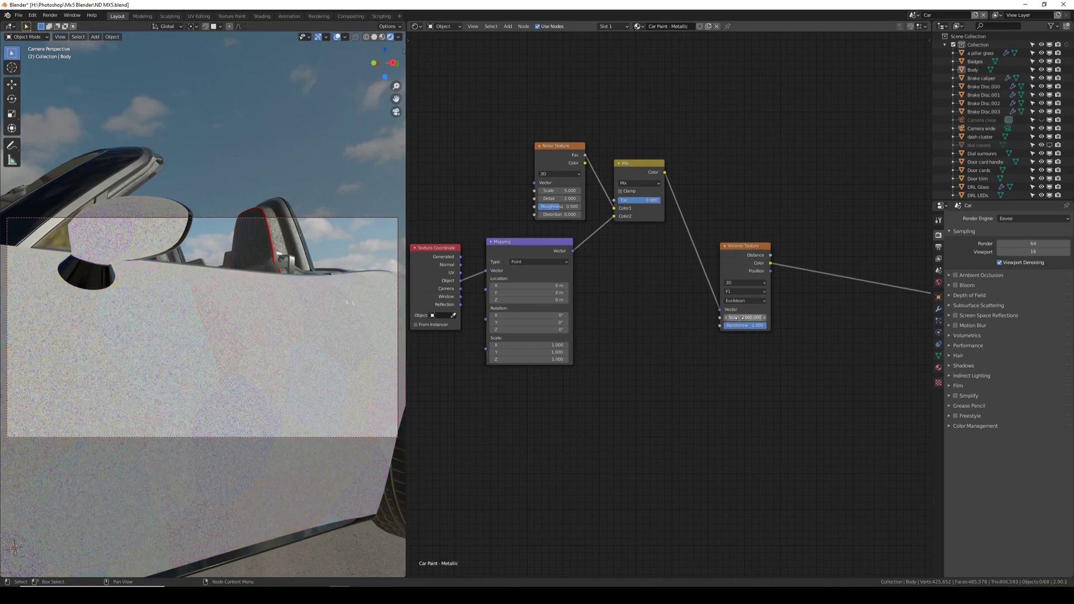
{"action": "scroll", "coordinate": [770, 353], "scroll_direction": "down", "scroll_amount": 3}
Step: Reconnect the Principled BSDF to the Material Output
{"action": "middle_click_drag", "start_coordinate": [769, 352], "coordinate": [641, 373]}
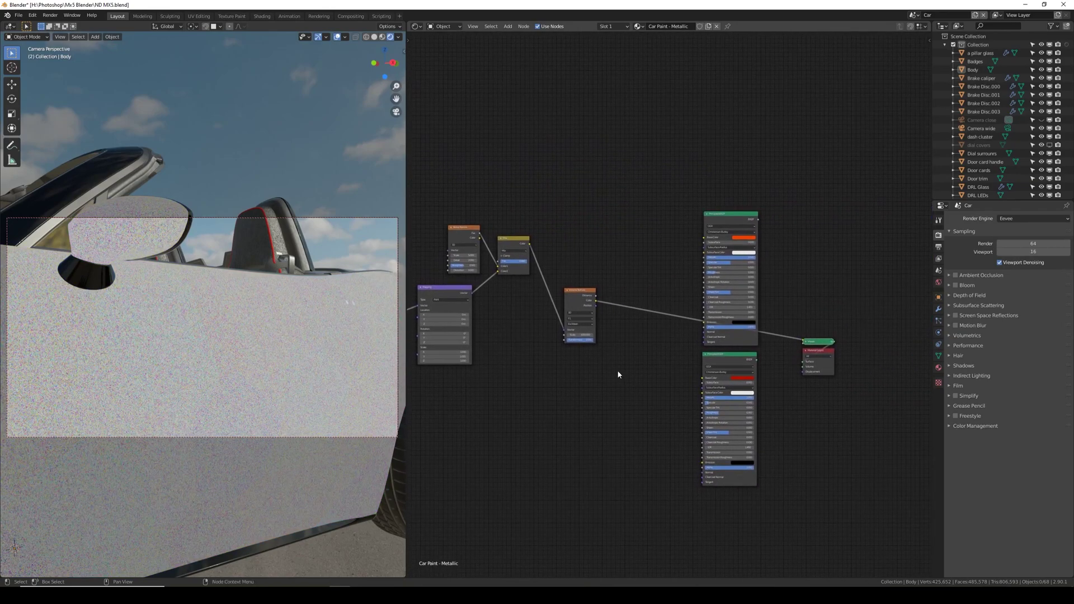
{"action": "scroll", "coordinate": [619, 374], "scroll_direction": "up", "scroll_amount": 2}
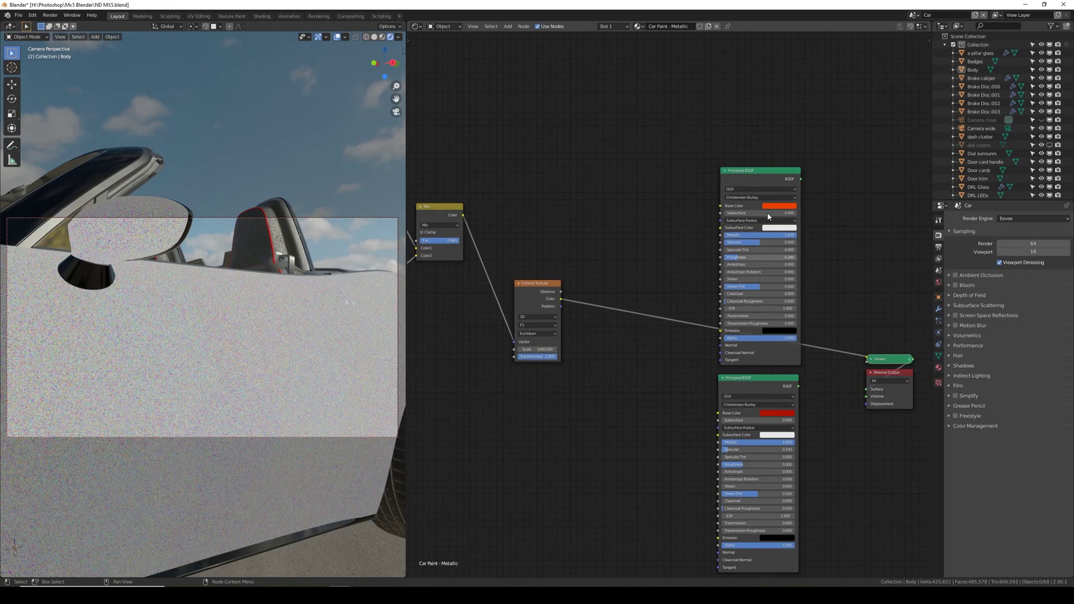
{"action": "left_click", "coordinate": [773, 169], "text": "ctrl+shift"}
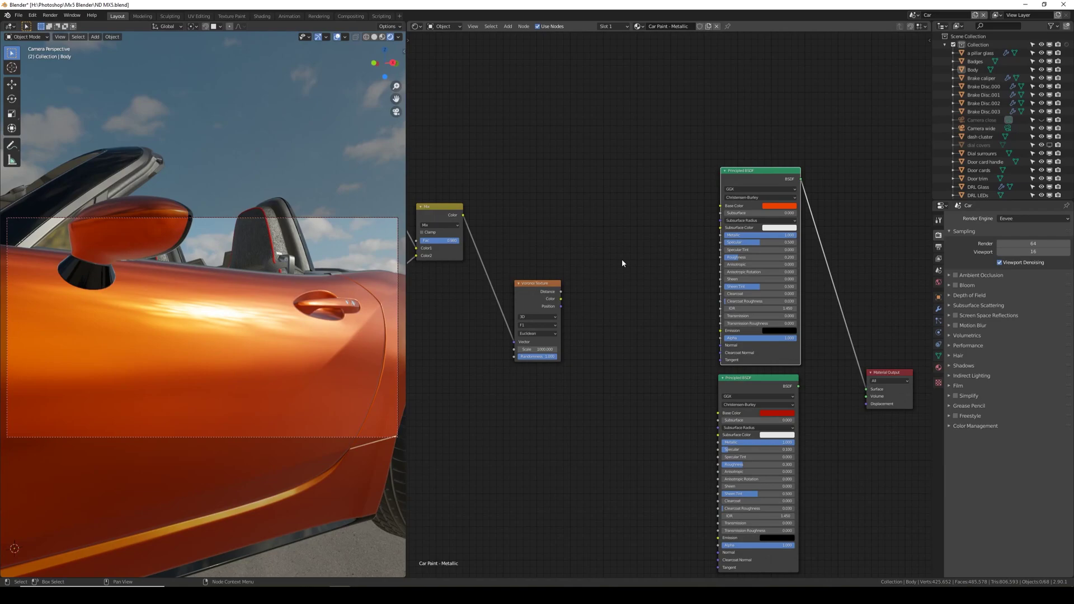
Step: Add an Object Space Normal Map taking Voronoi Color and feeding the BSDF Normal
{"action": "key", "text": "shift+a"}
{"action": "mouse_move", "coordinate": [622, 260]}
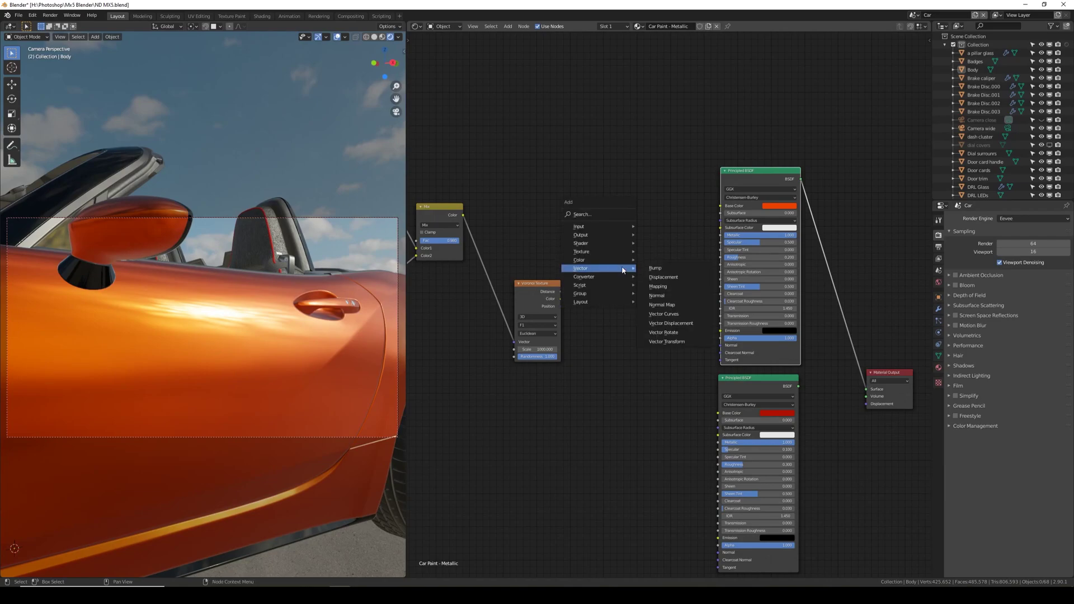
{"action": "left_click", "coordinate": [658, 307]}
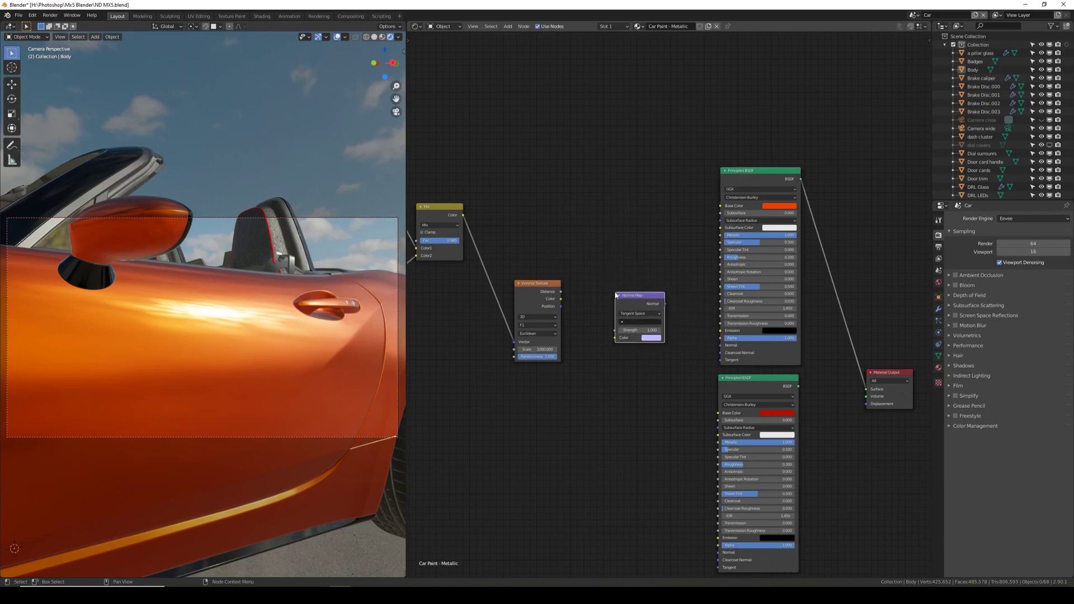
{"action": "left_click_drag", "start_coordinate": [561, 299], "coordinate": [614, 338]}
{"action": "left_click_drag", "start_coordinate": [665, 304], "coordinate": [720, 345]}
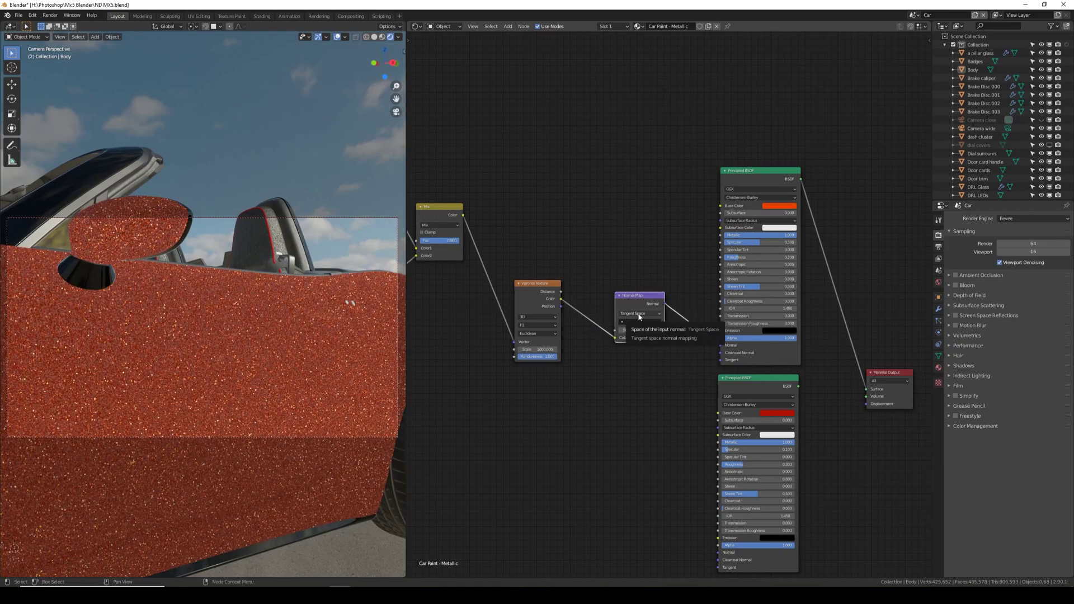
{"action": "left_click", "coordinate": [639, 313]}
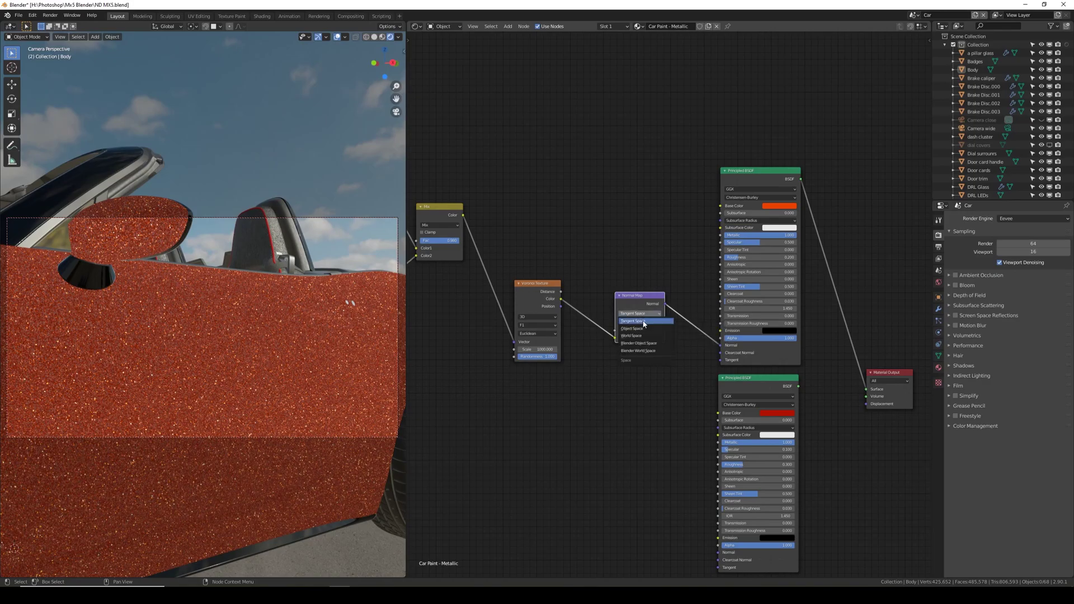
{"action": "left_click", "coordinate": [639, 326]}
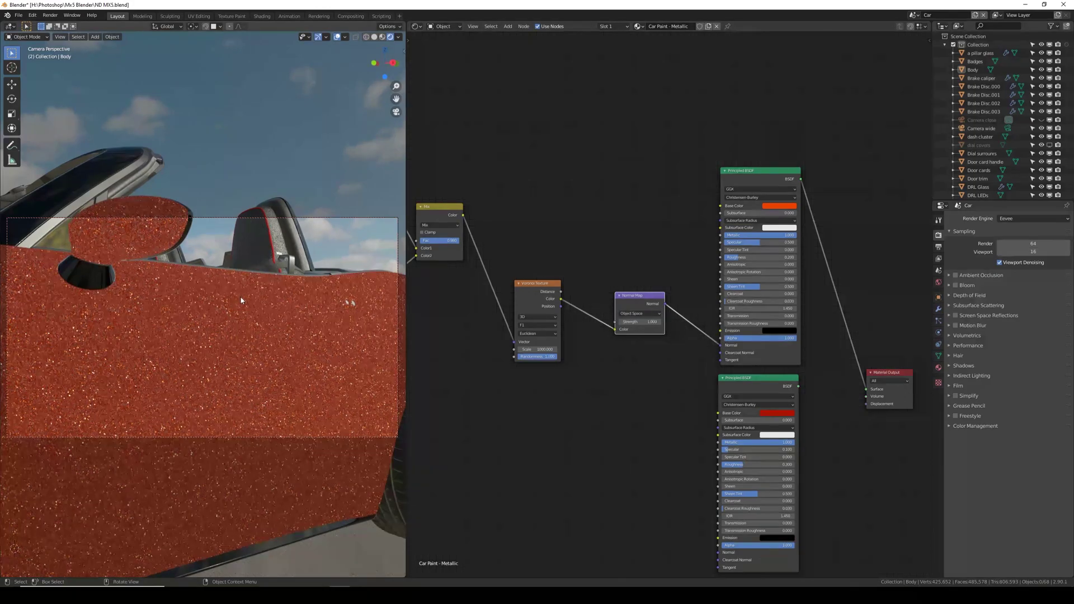
{"action": "mouse_move", "coordinate": [240, 296]}
{"action": "middle_mouse_down"}
{"action": "mouse_move", "coordinate": [229, 351]}
{"action": "mouse_move", "coordinate": [328, 347]}
{"action": "mouse_move", "coordinate": [332, 373]}
{"action": "mouse_move", "coordinate": [321, 331]}
{"action": "mouse_move", "coordinate": [260, 331]}
{"action": "mouse_move", "coordinate": [323, 336]}
{"action": "mouse_move", "coordinate": [320, 356]}
{"action": "mouse_move", "coordinate": [255, 344]}
{"action": "middle_mouse_up"}
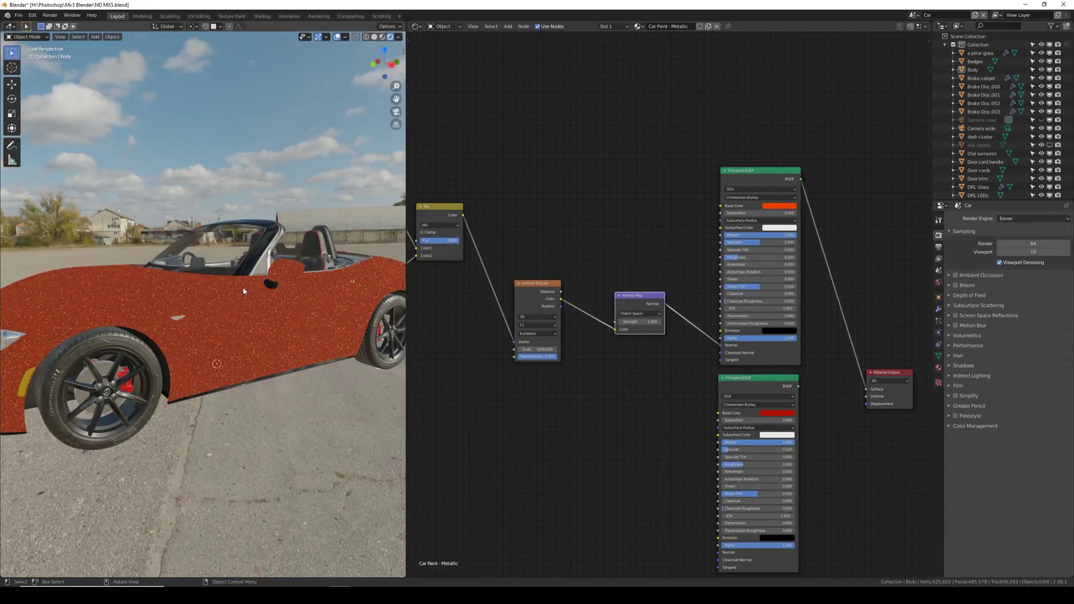
Step: Set the flake Normal Map's Strength to 0.070
{"action": "middle_click_drag", "start_coordinate": [256, 296], "coordinate": [338, 299]}
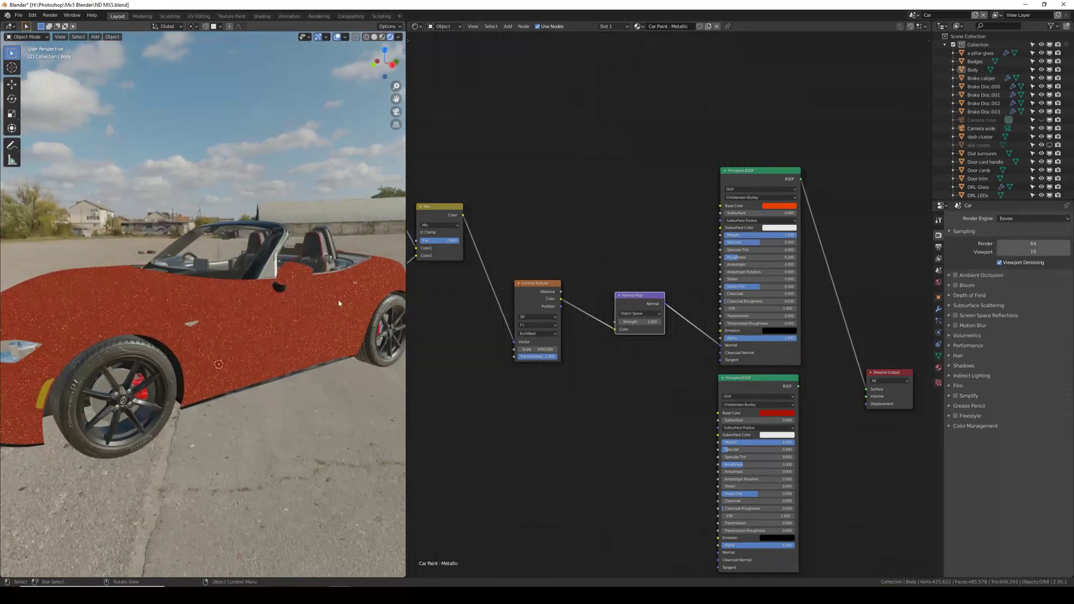
{"action": "scroll", "coordinate": [259, 342], "scroll_direction": "up", "scroll_amount": 3}
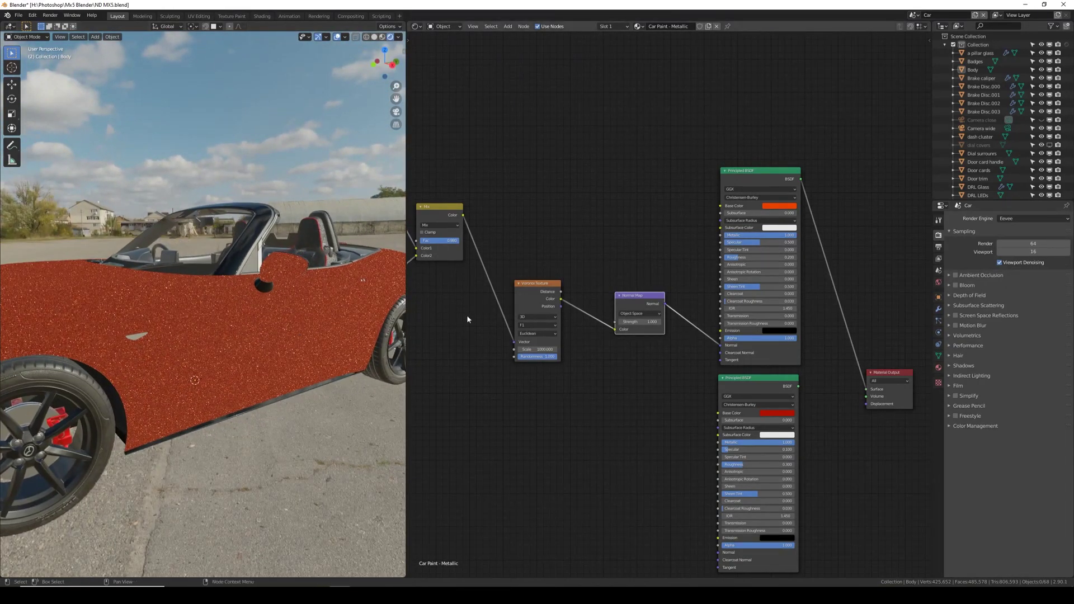
{"action": "left_click_drag", "start_coordinate": [624, 323], "coordinate": [596, 324]}
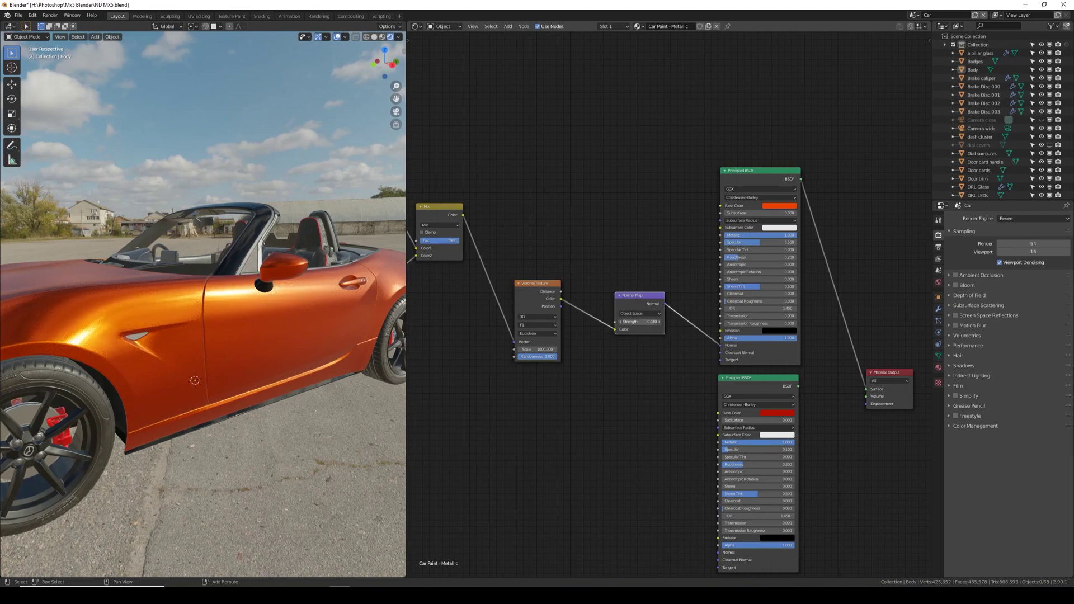
{"action": "left_click", "coordinate": [640, 321]}
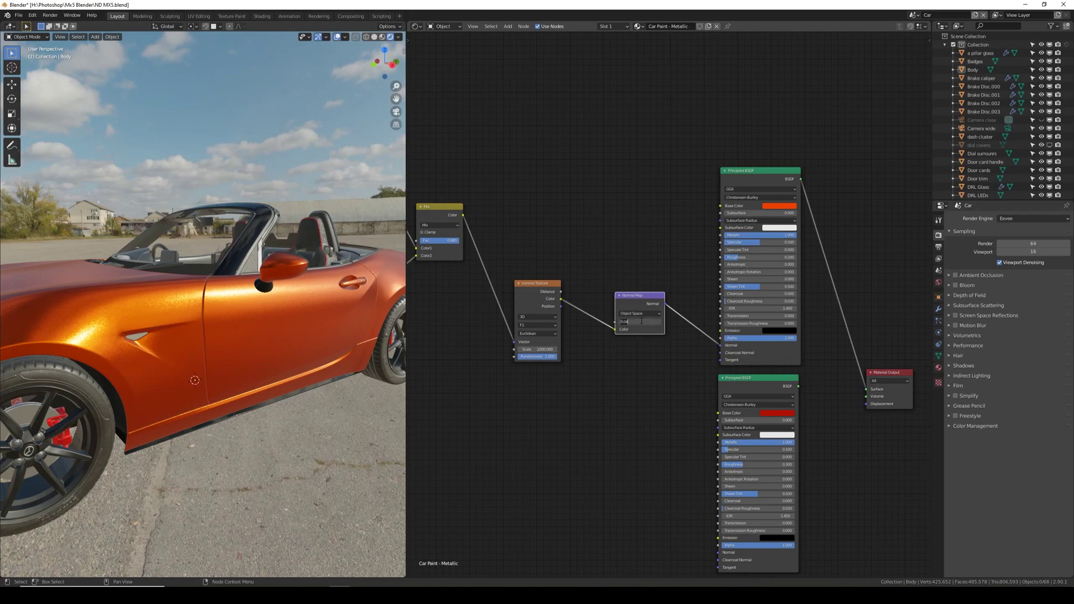
{"action": "type", "text": "0.07"}
{"action": "key", "text": "Return"}
Step: Duplicate the Normal Map and Principled BSDF pair, placing the copies above the original
{"action": "middle_click_drag", "start_coordinate": [273, 257], "coordinate": [335, 276]}
{"action": "middle_click_drag", "start_coordinate": [305, 309], "coordinate": [78, 338]}
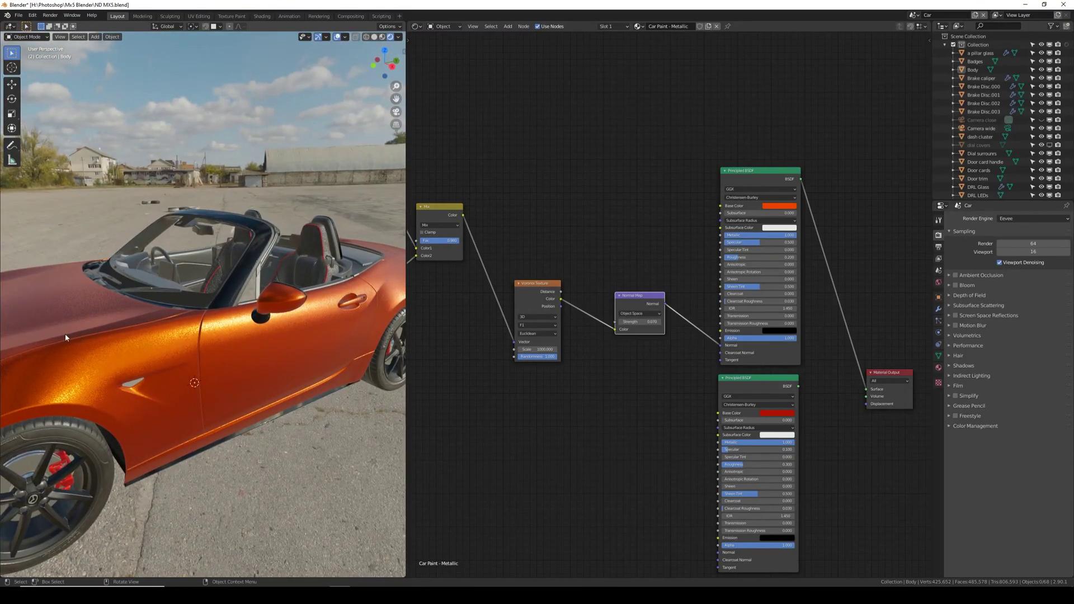
{"action": "middle_click_drag", "start_coordinate": [657, 171], "coordinate": [650, 178]}
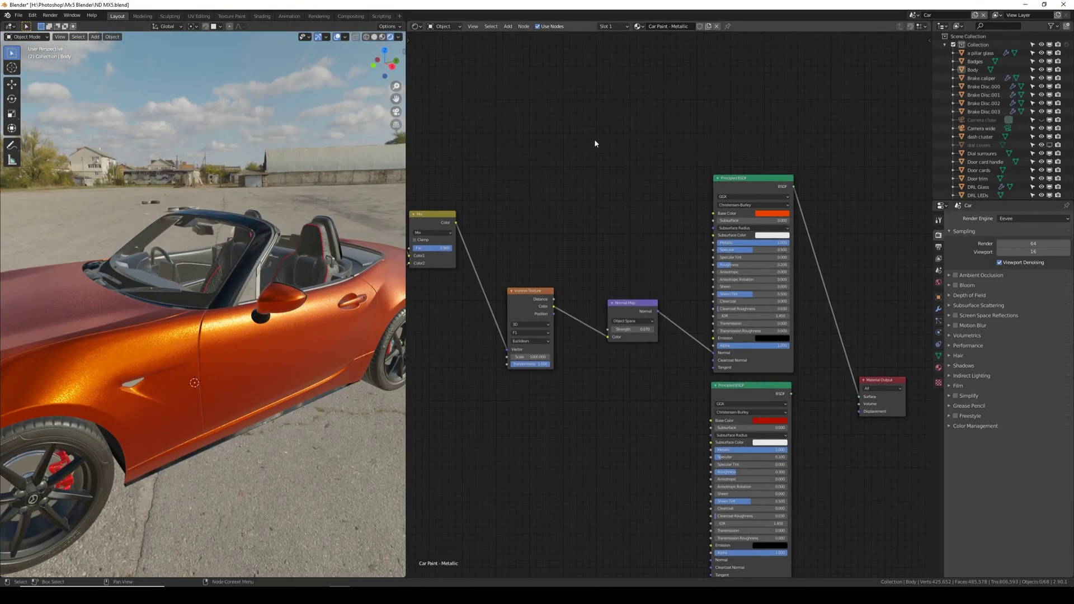
{"action": "left_click_drag", "start_coordinate": [597, 144], "coordinate": [813, 362]}
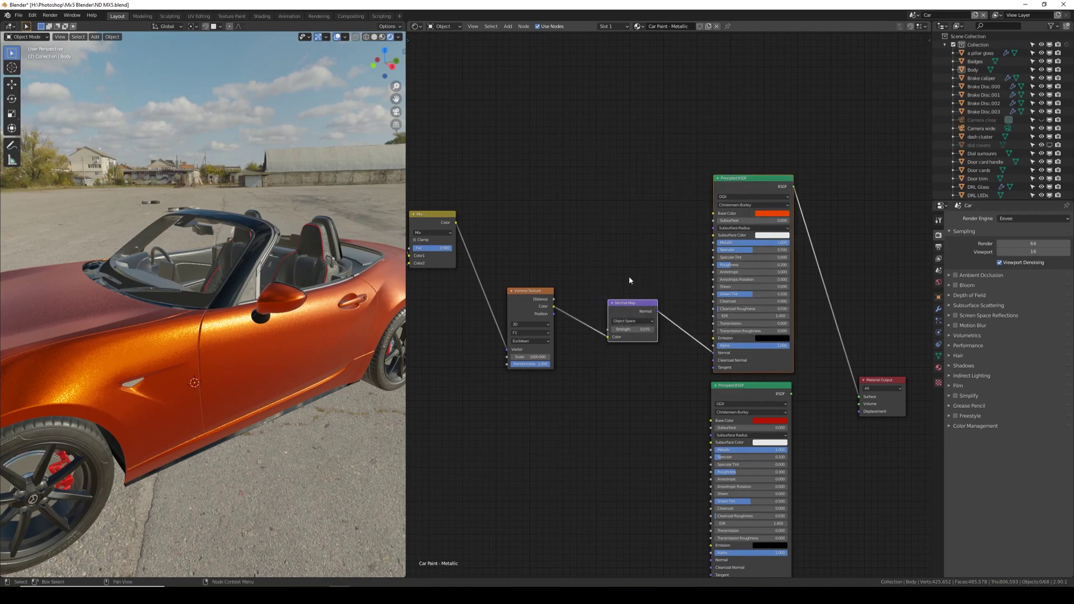
{"action": "middle_click_drag", "start_coordinate": [751, 206], "coordinate": [689, 261]}
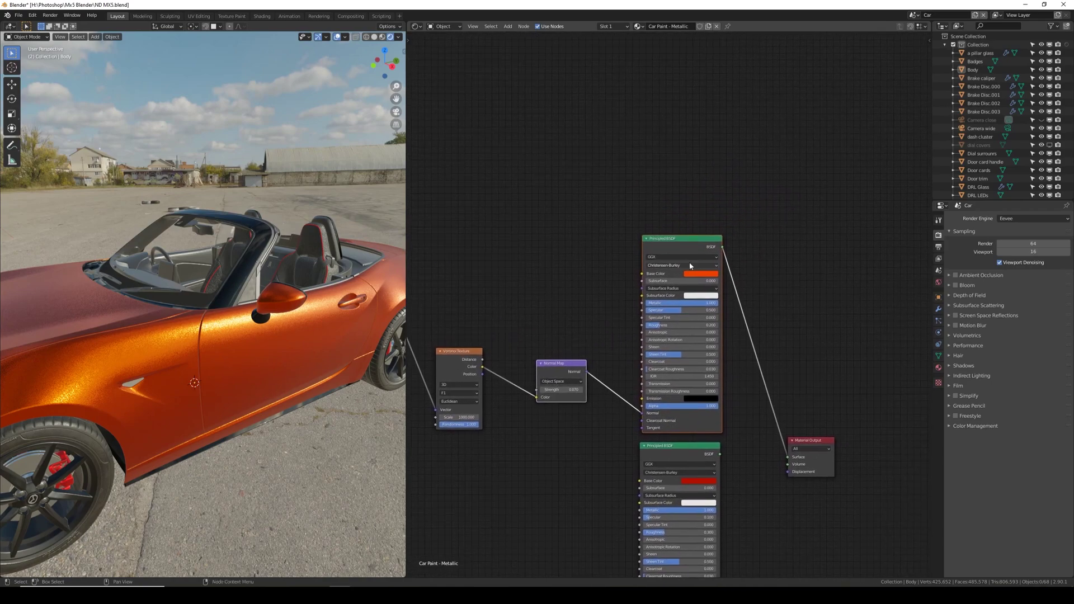
{"action": "key", "text": "shift+d"}
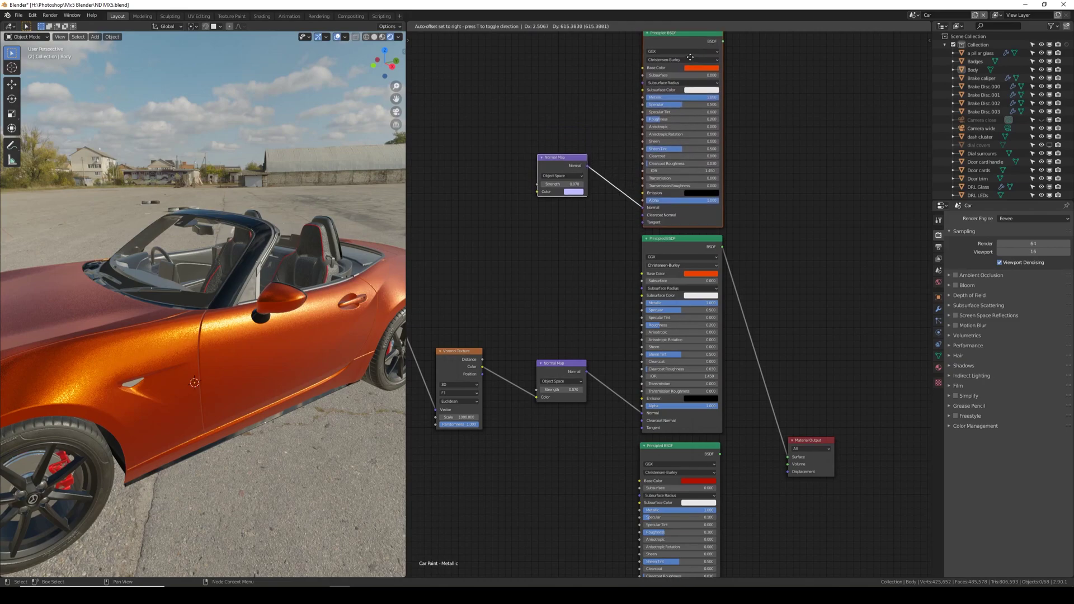
{"action": "left_click", "coordinate": [704, 185]}
{"action": "scroll", "coordinate": [704, 184], "scroll_direction": "down", "scroll_amount": 1}
{"action": "middle_click_drag", "start_coordinate": [704, 185], "coordinate": [766, 161]}
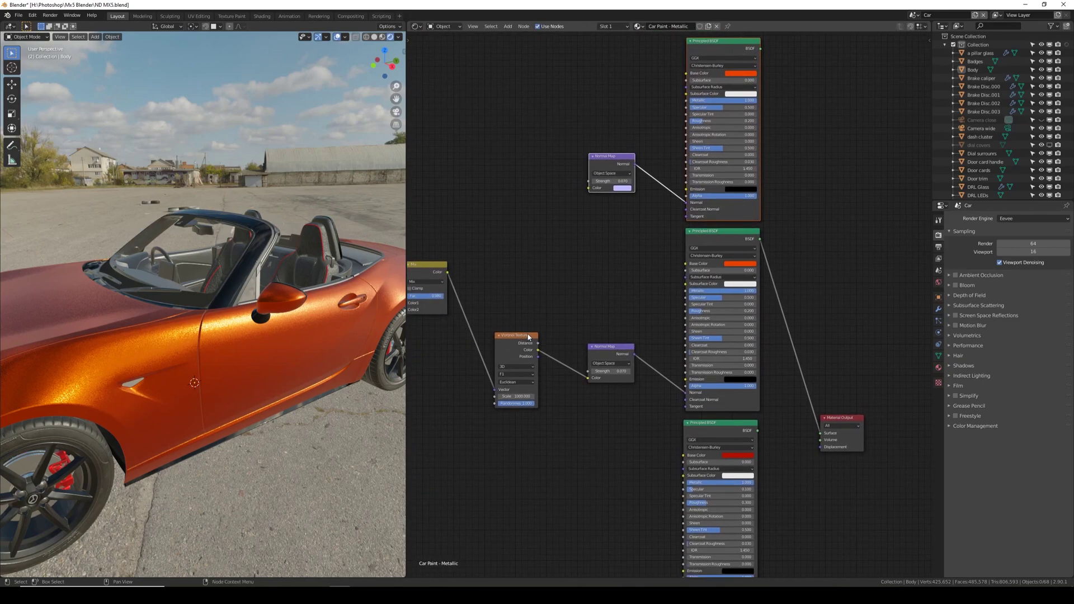
{"action": "left_click_drag", "start_coordinate": [525, 334], "coordinate": [588, 189]}
Step: Set the lower Normal Map's Strength to 0.150
{"action": "middle_click_drag", "start_coordinate": [660, 374], "coordinate": [646, 357]}
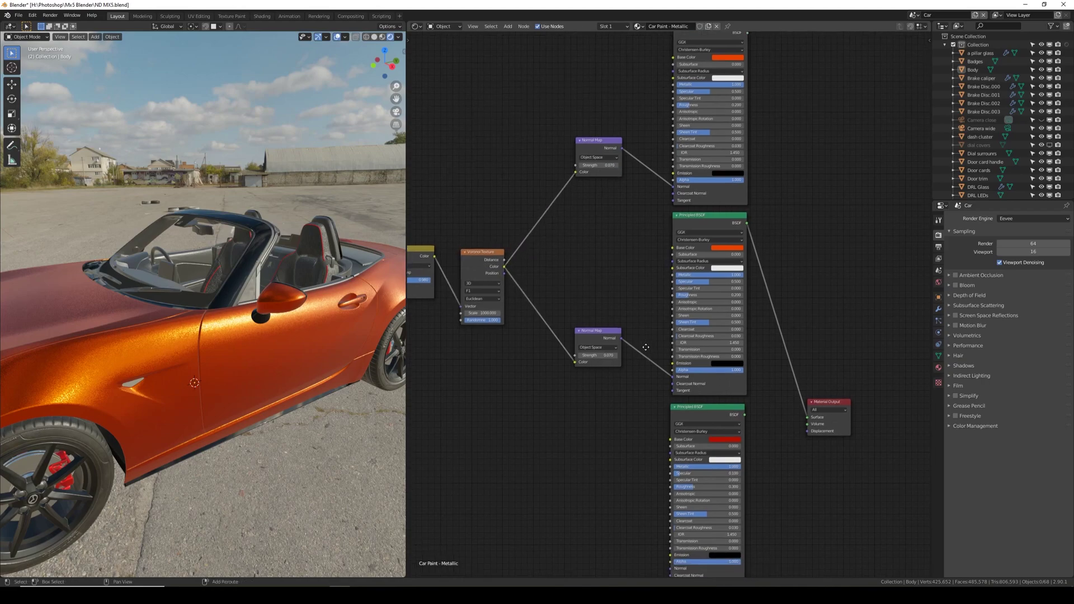
{"action": "left_click", "coordinate": [593, 354]}
{"action": "key", "text": "BackSpace"}
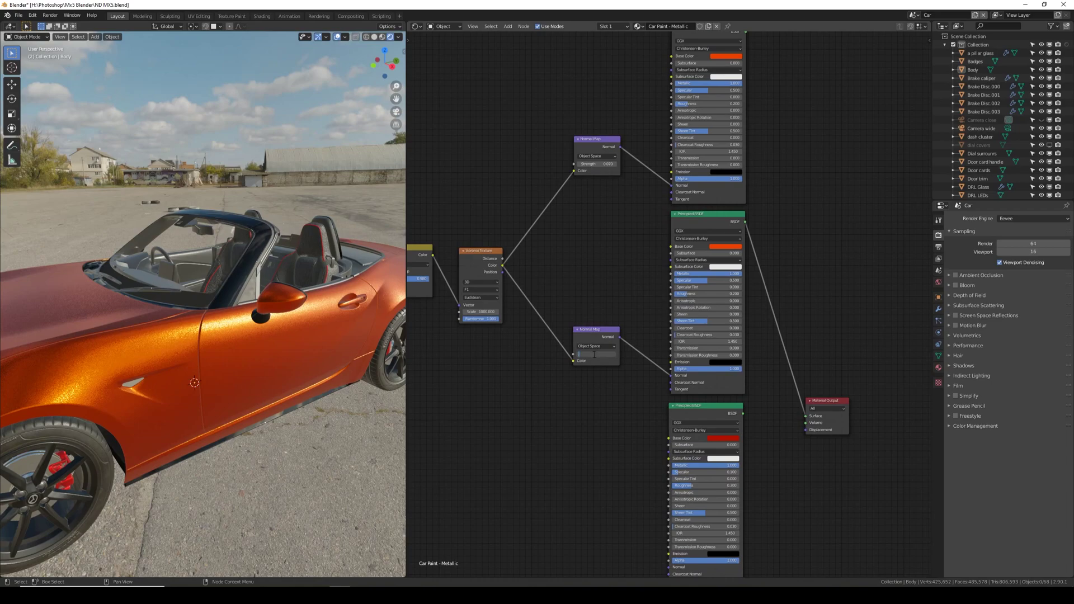
{"action": "key", "text": "Return"}
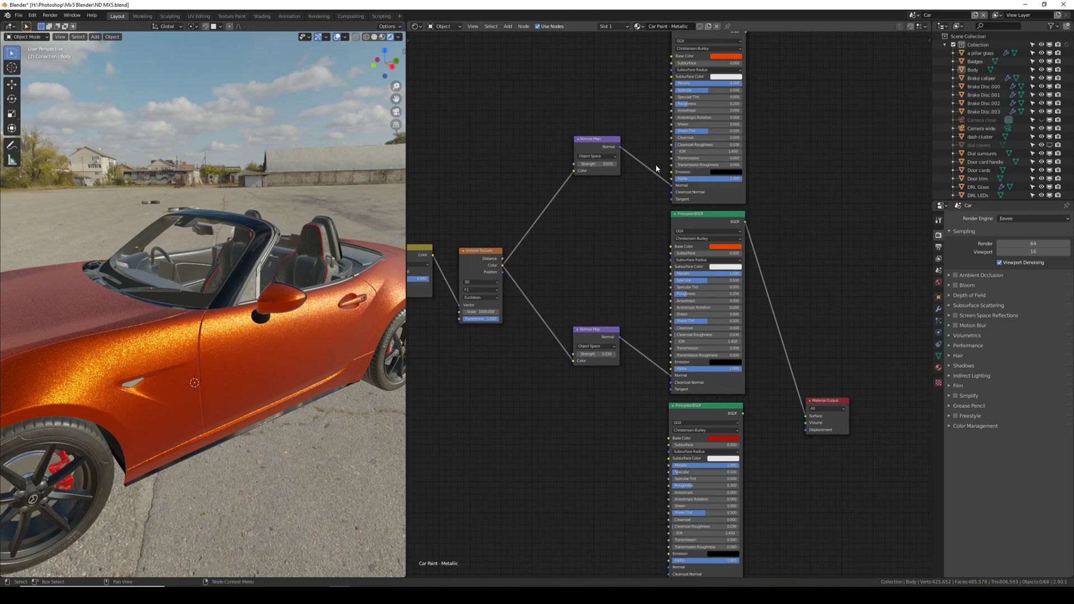
{"action": "middle_click_drag", "start_coordinate": [656, 169], "coordinate": [645, 211]}
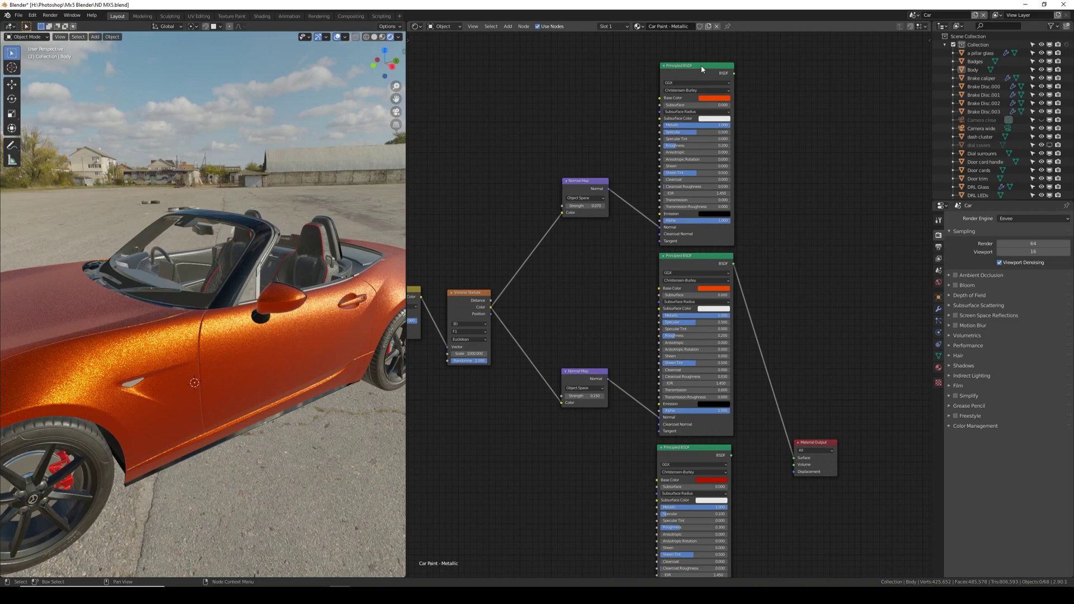
Step: Compare the top and middle BSDFs on the car, then move Material Output right
{"action": "key", "text": "ctrl+shift"}
{"action": "left_click", "coordinate": [700, 65], "text": "ctrl+shift"}
{"action": "left_click", "coordinate": [694, 256], "text": "ctrl+shift"}
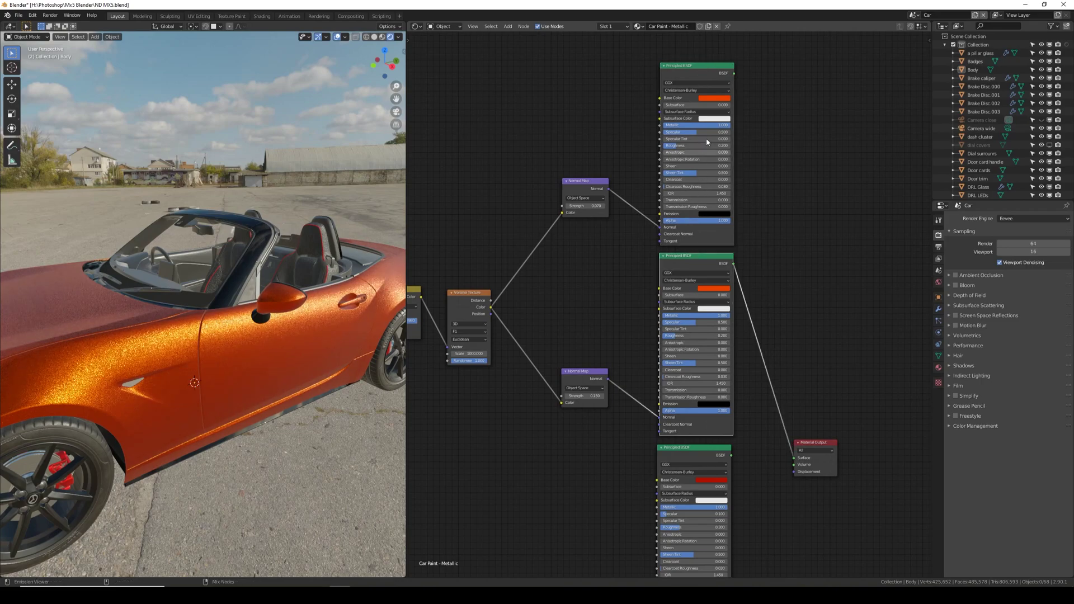
{"action": "left_click", "coordinate": [711, 69], "text": "ctrl+shift"}
{"action": "left_click", "coordinate": [709, 260], "text": "ctrl+shift"}
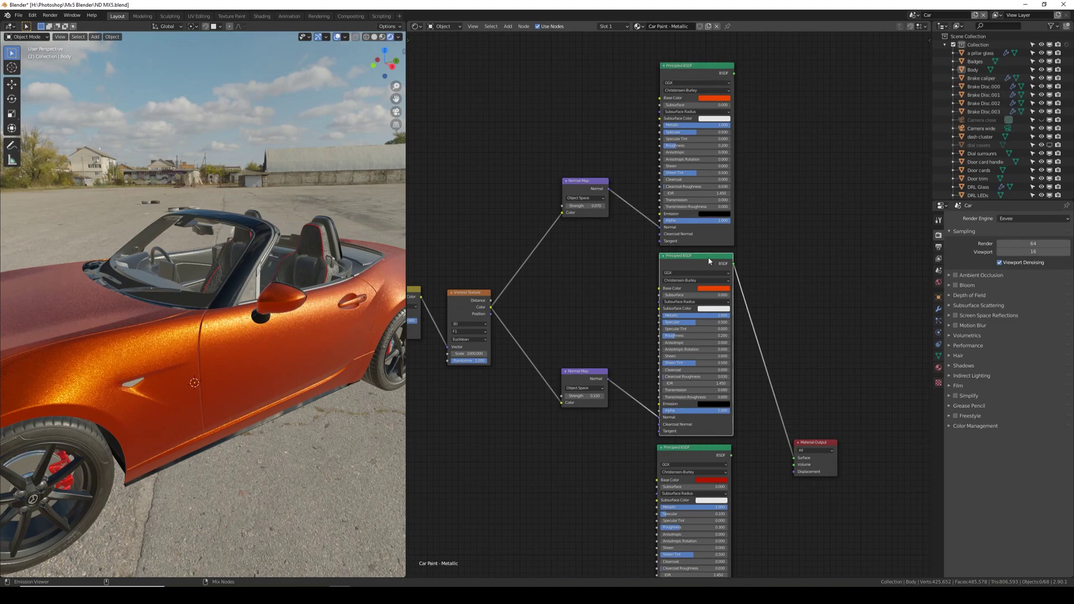
{"action": "scroll", "coordinate": [753, 295], "scroll_direction": "down", "scroll_amount": 2}
{"action": "middle_click_drag", "start_coordinate": [753, 295], "coordinate": [737, 321]}
{"action": "scroll", "coordinate": [671, 304], "scroll_direction": "down", "scroll_amount": 1}
{"action": "left_click_drag", "start_coordinate": [741, 383], "coordinate": [893, 317]}
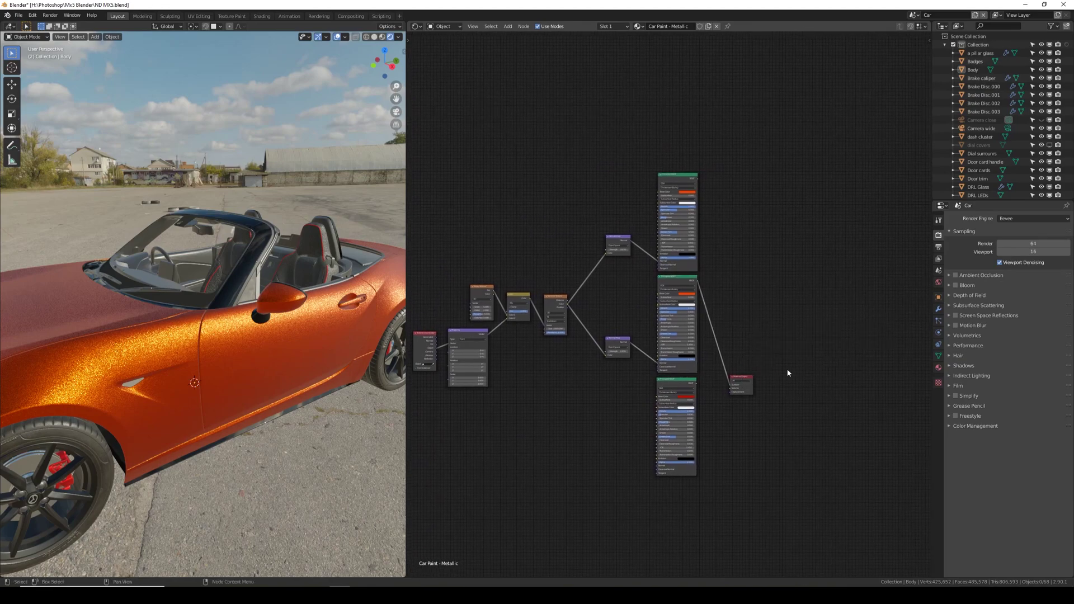
{"action": "left_click_drag", "start_coordinate": [757, 381], "coordinate": [923, 279]}
{"action": "middle_click_drag", "start_coordinate": [834, 260], "coordinate": [702, 259]}
{"action": "scroll", "coordinate": [683, 256], "scroll_direction": "up", "scroll_amount": 2}
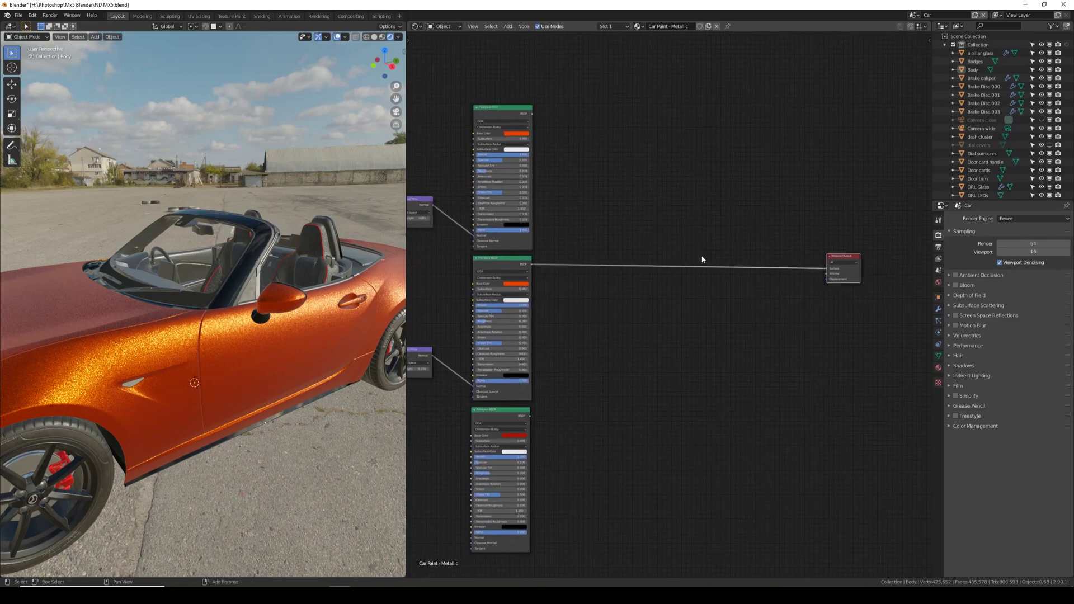
Step: Insert a Mix Shader on the output link and connect both BSDFs to its inputs
{"action": "key", "text": "shift+a"}
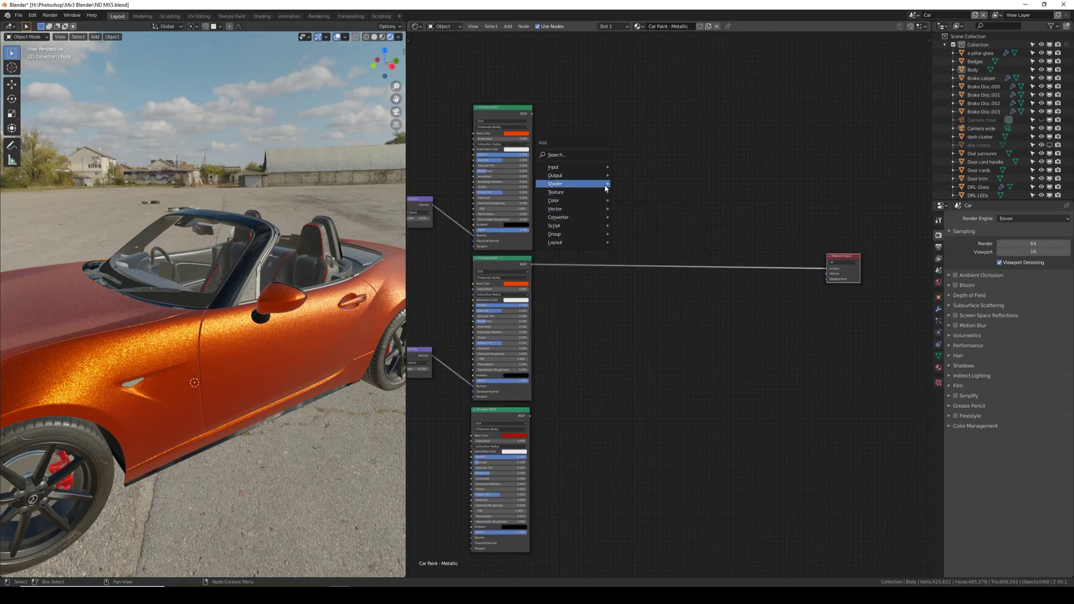
{"action": "mouse_move", "coordinate": [606, 188]}
{"action": "left_click", "coordinate": [643, 239]}
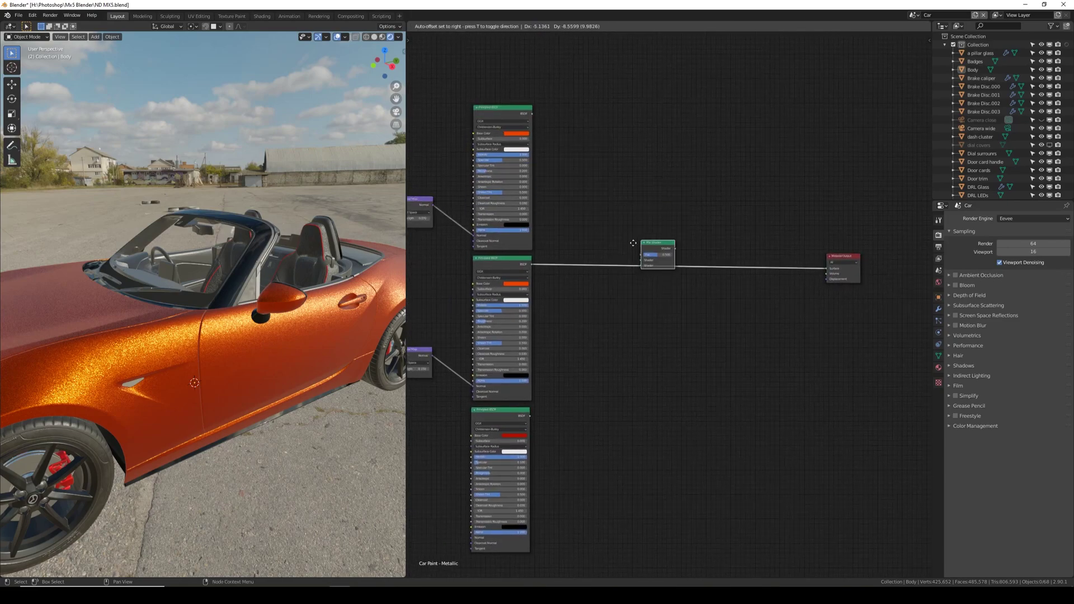
{"action": "left_click", "coordinate": [610, 245]}
{"action": "middle_click_drag", "start_coordinate": [591, 247], "coordinate": [617, 253]}
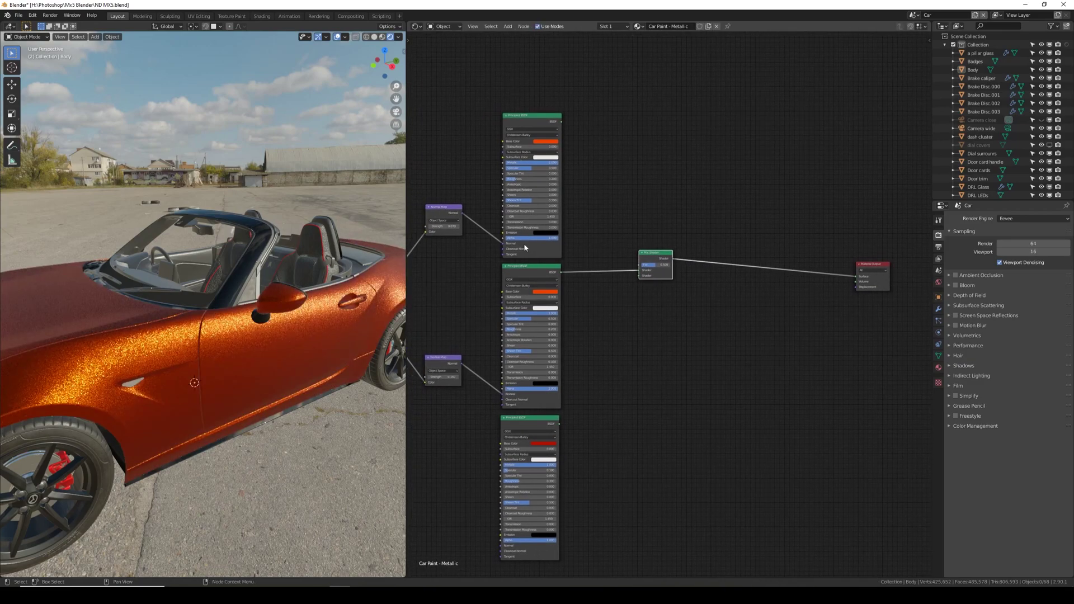
{"action": "middle_click_drag", "start_coordinate": [542, 232], "coordinate": [555, 246]}
{"action": "scroll", "coordinate": [560, 254], "scroll_direction": "up", "scroll_amount": 2}
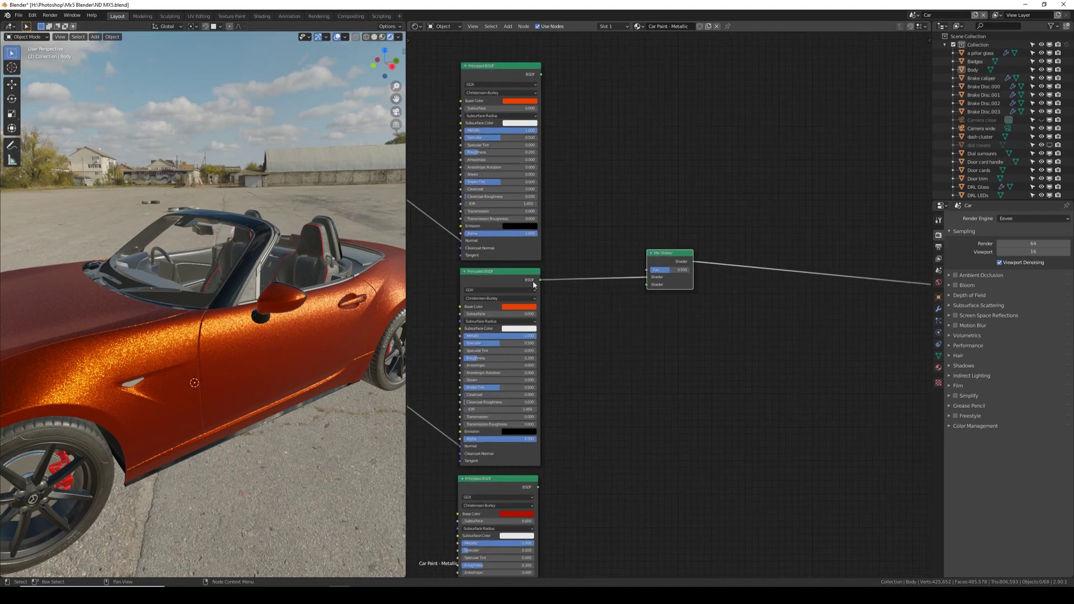
{"action": "middle_click_drag", "start_coordinate": [533, 285], "coordinate": [618, 286]}
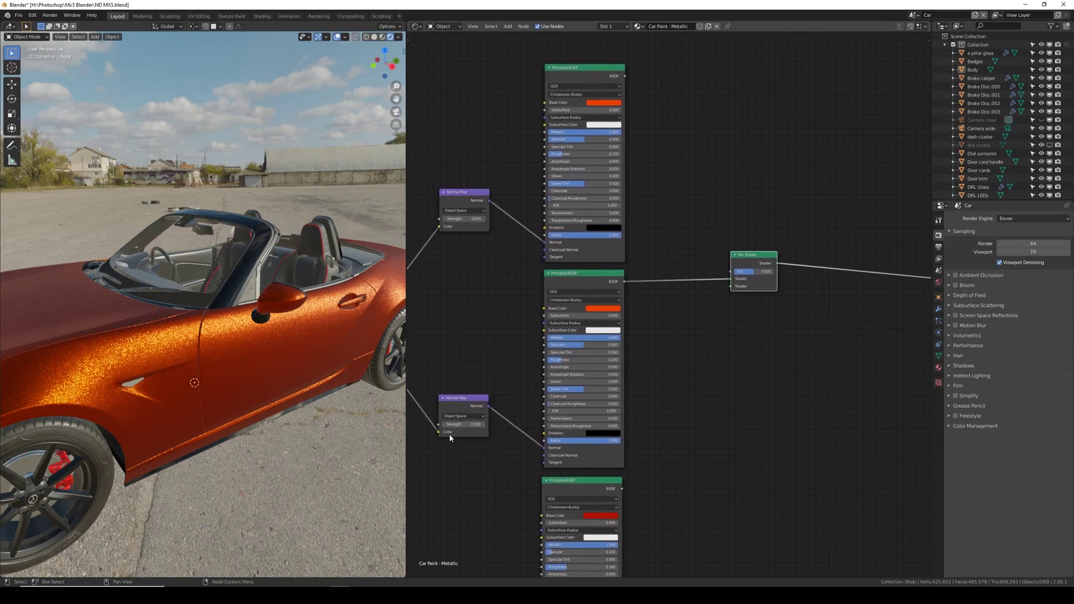
{"action": "left_click_drag", "start_coordinate": [622, 282], "coordinate": [730, 286]}
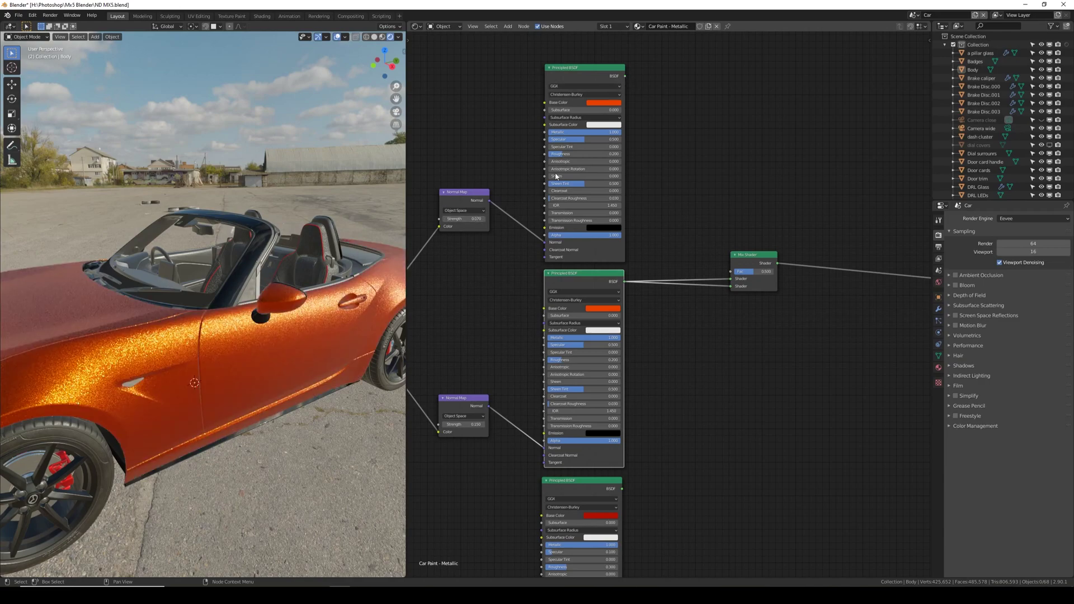
{"action": "left_click_drag", "start_coordinate": [625, 75], "coordinate": [734, 283]}
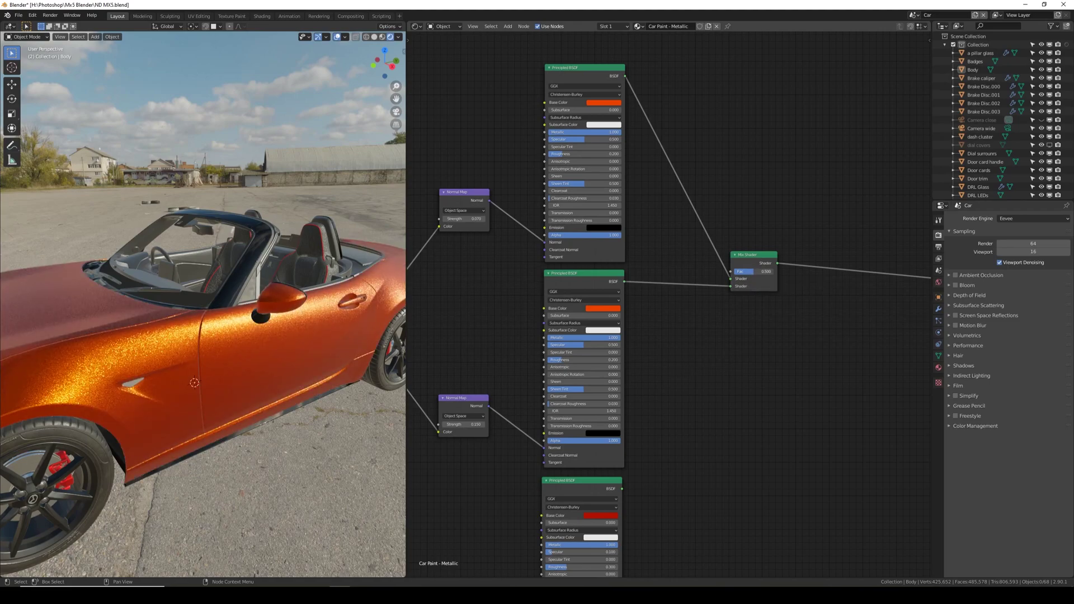
Step: Set the Mix Shader factor to about 0.200
{"action": "mouse_move", "coordinate": [753, 272]}
{"action": "left_mouse_down"}
{"action": "mouse_move", "coordinate": [737, 271]}
{"action": "mouse_move", "coordinate": [772, 272]}
{"action": "mouse_move", "coordinate": [742, 272]}
{"action": "left_mouse_up"}
{"action": "left_click", "coordinate": [750, 272]}
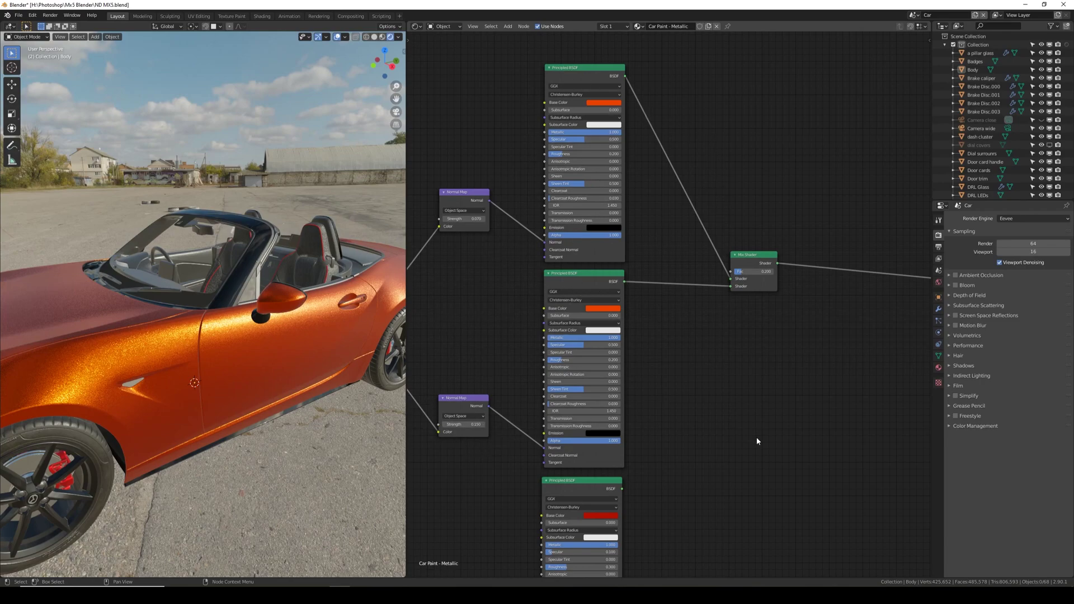
{"action": "middle_click_drag", "start_coordinate": [757, 441], "coordinate": [703, 428]}
{"action": "left_click", "coordinate": [708, 246]}
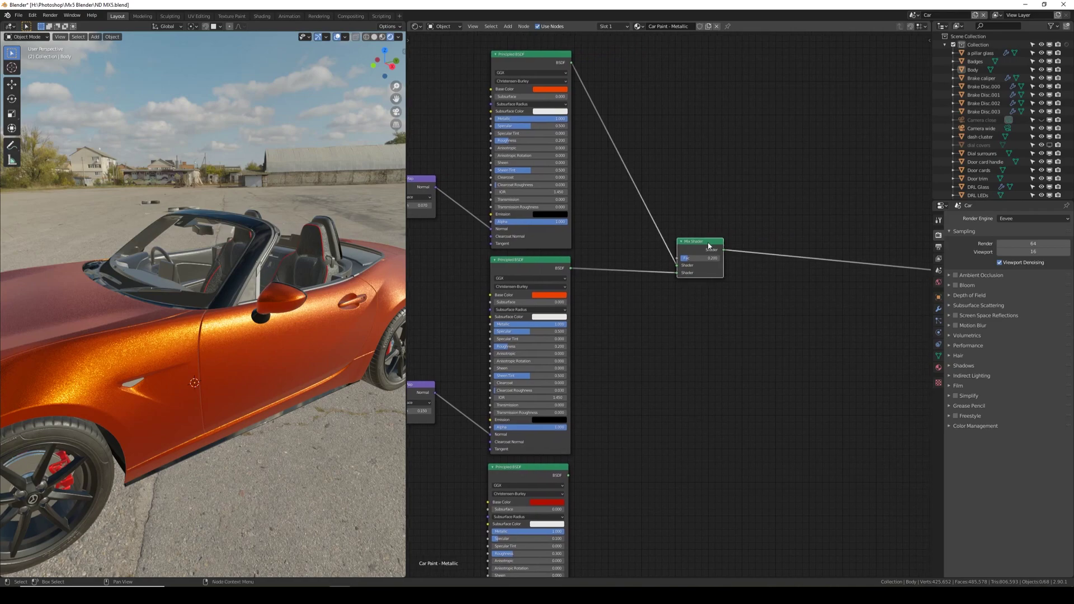
Step: Put a duplicate Mix Shader on the output link, feed it the red Principled BSDF, and clear its factor
{"action": "key", "text": "shift+d"}
{"action": "left_click", "coordinate": [814, 257]}
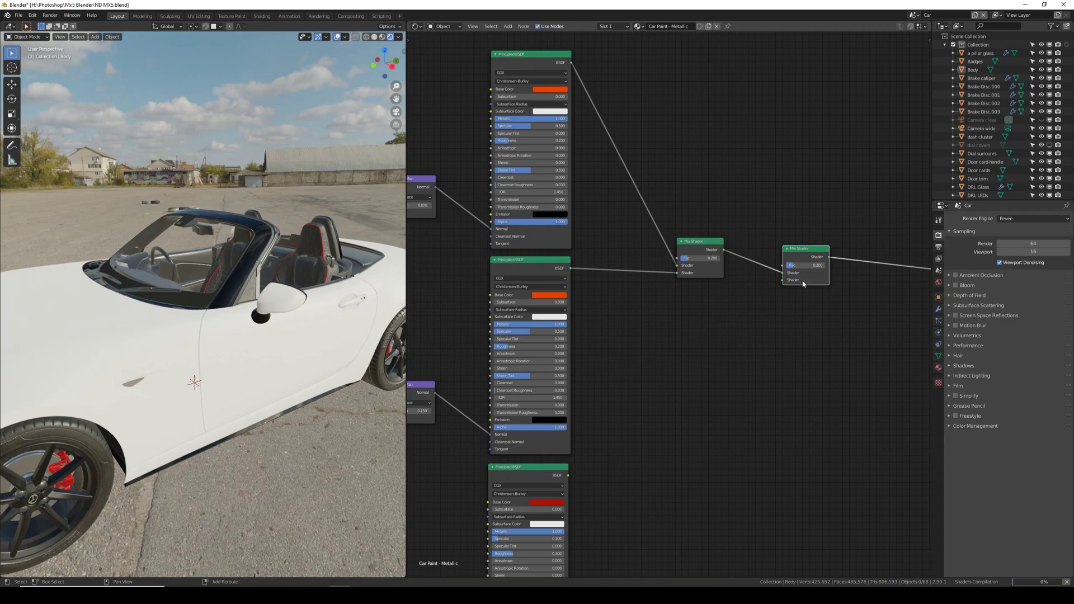
{"action": "middle_click_drag", "start_coordinate": [805, 283], "coordinate": [747, 242]}
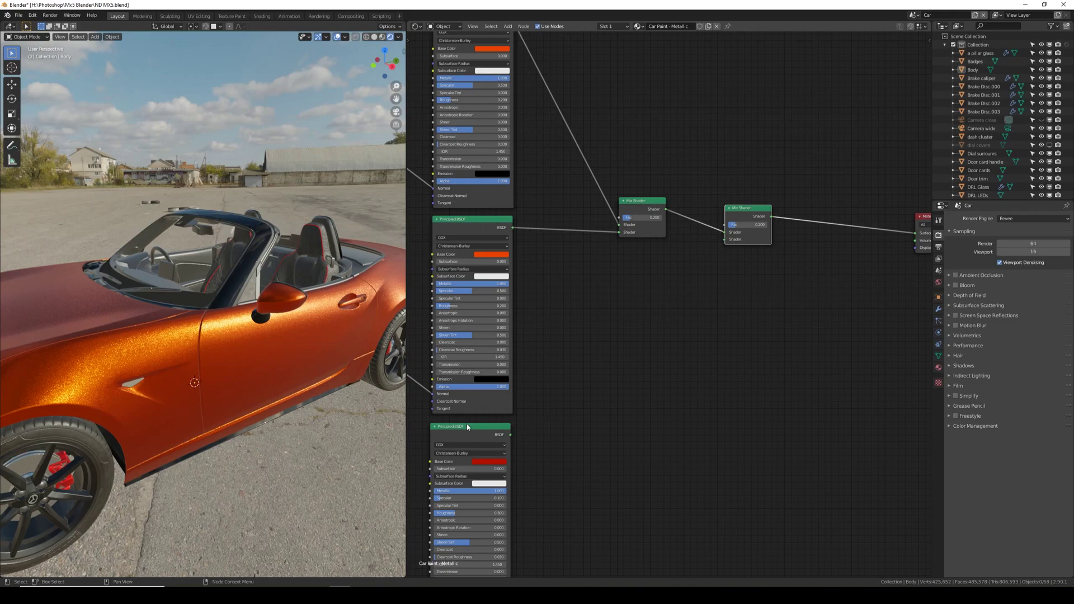
{"action": "left_click_drag", "start_coordinate": [512, 435], "coordinate": [728, 241]}
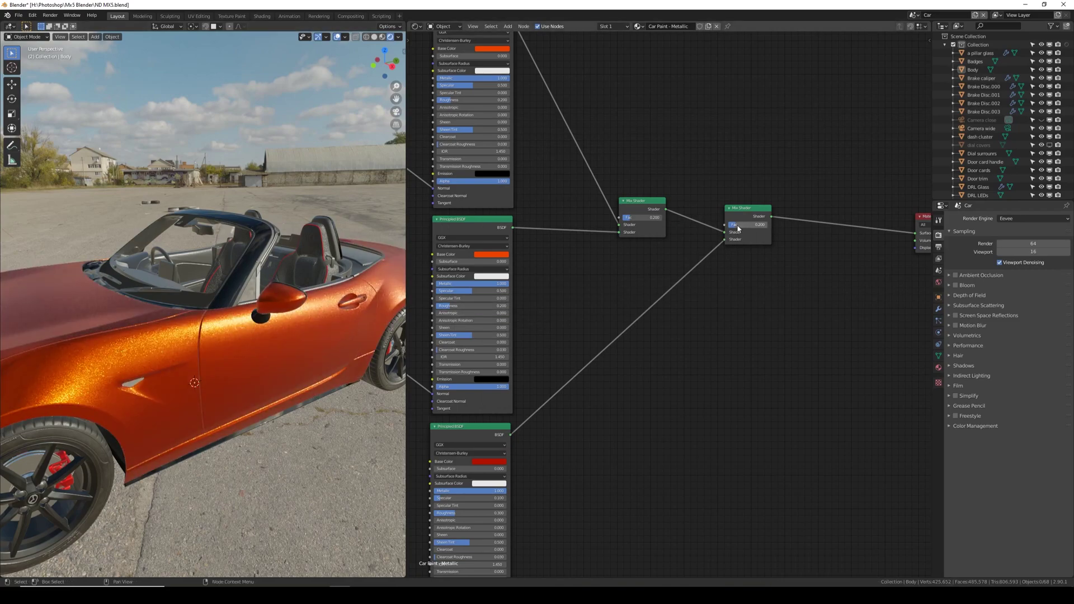
{"action": "mouse_move", "coordinate": [738, 229]}
{"action": "left_mouse_down"}
{"action": "mouse_move", "coordinate": [722, 228]}
{"action": "mouse_move", "coordinate": [772, 229]}
{"action": "left_mouse_up"}
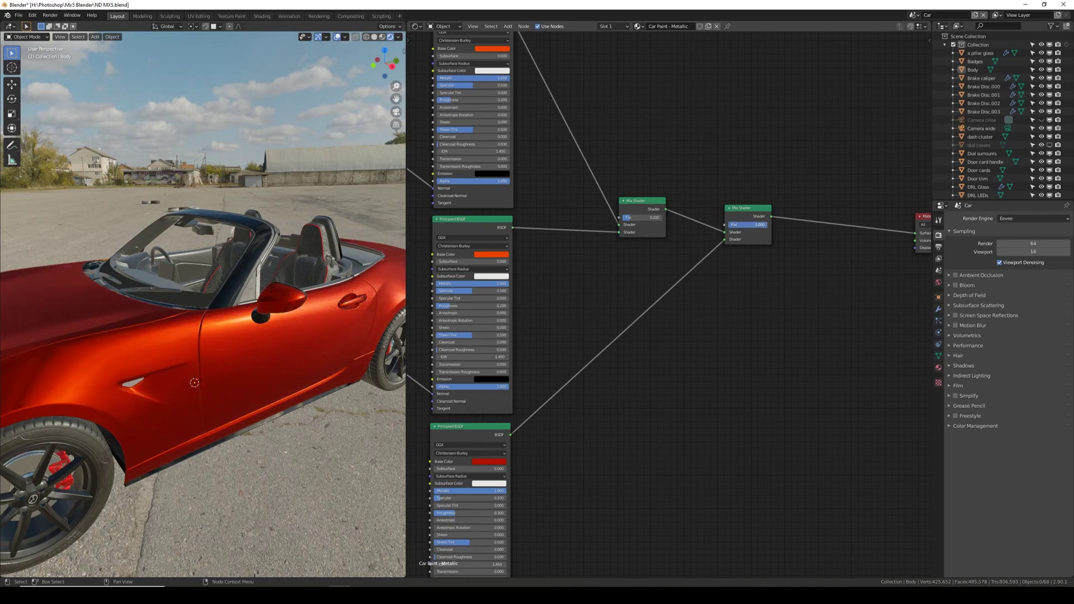
{"action": "left_click", "coordinate": [751, 227]}
{"action": "key", "text": "BackSpace"}
Step: Set the second Mix Shader's factor to 0.750
{"action": "type", "text": ".75"}
{"action": "key", "text": "Return"}
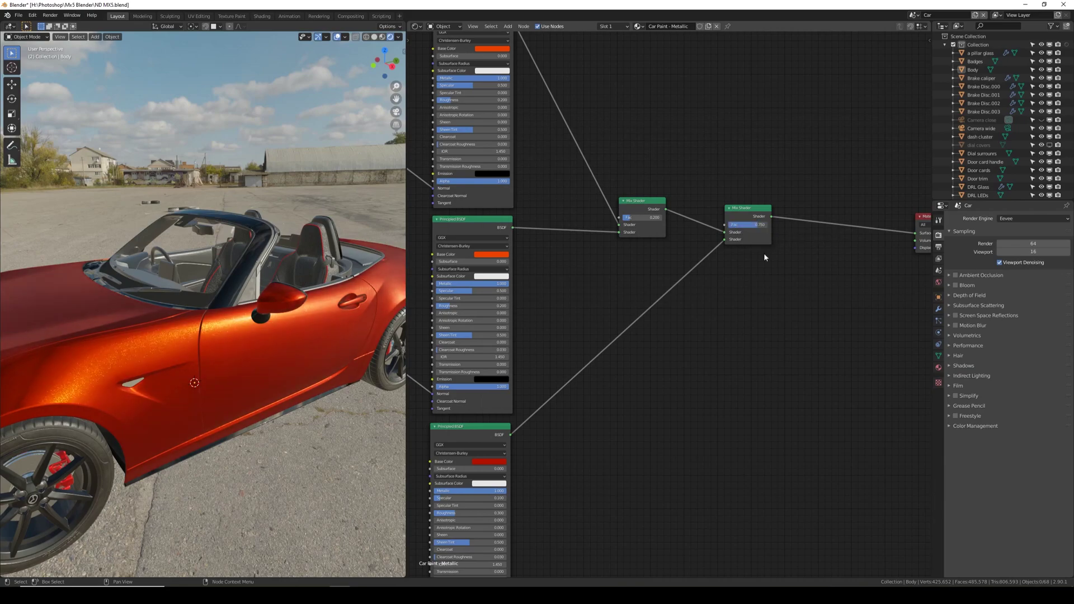
{"action": "middle_click_drag", "start_coordinate": [790, 288], "coordinate": [744, 302]}
{"action": "scroll", "coordinate": [758, 278], "scroll_direction": "down", "scroll_amount": 1}
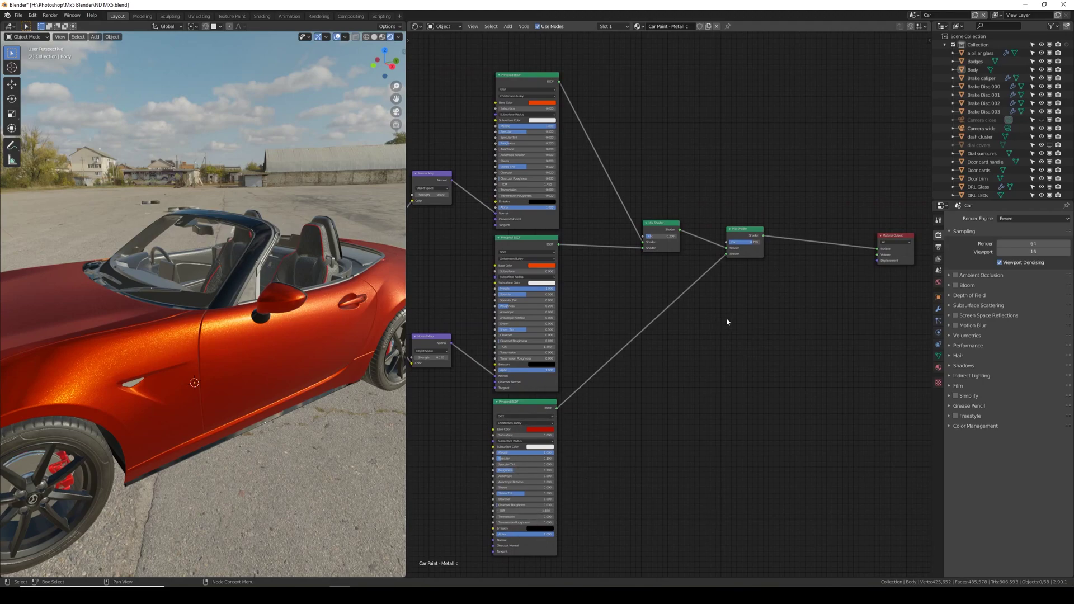
{"action": "scroll", "coordinate": [694, 214], "scroll_direction": "down", "scroll_amount": 2, "text": "ctrl"}
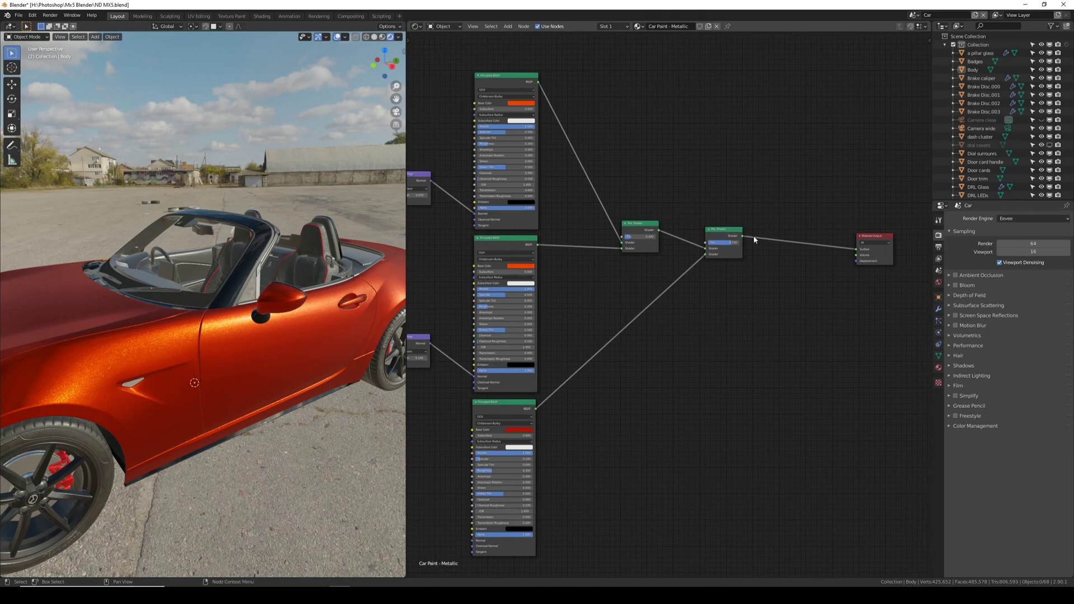
Step: Drop a Mix Shader onto the link into Material Output as the third mix
{"action": "left_click_drag", "start_coordinate": [726, 229], "coordinate": [812, 231]}
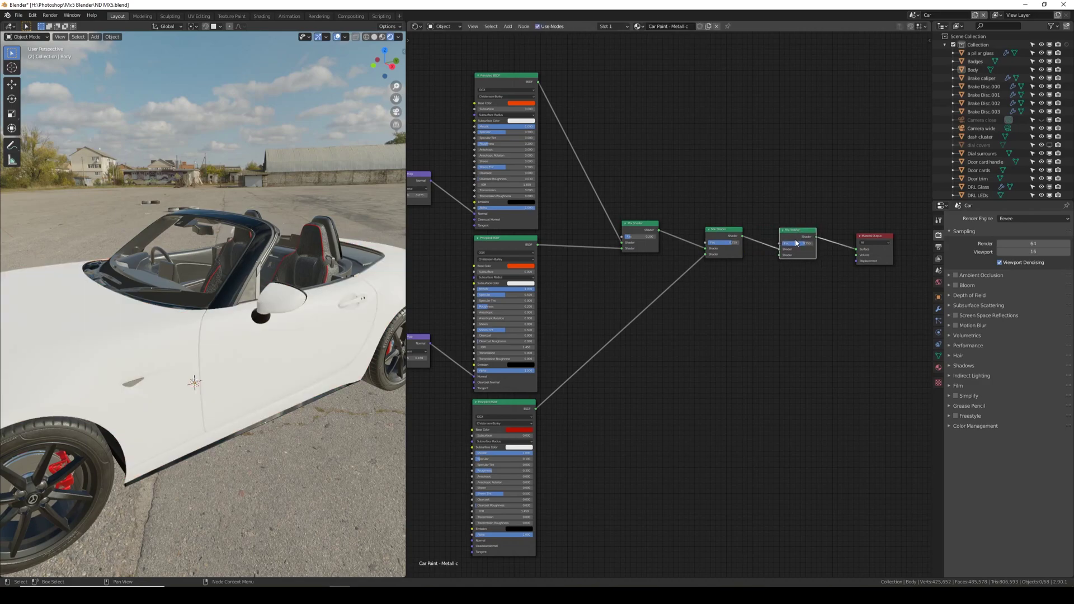
{"action": "middle_click_drag", "start_coordinate": [781, 265], "coordinate": [737, 277]}
{"action": "scroll", "coordinate": [737, 277], "scroll_direction": "up", "scroll_amount": 1}
{"action": "scroll", "coordinate": [737, 277], "scroll_direction": "up", "scroll_amount": 1}
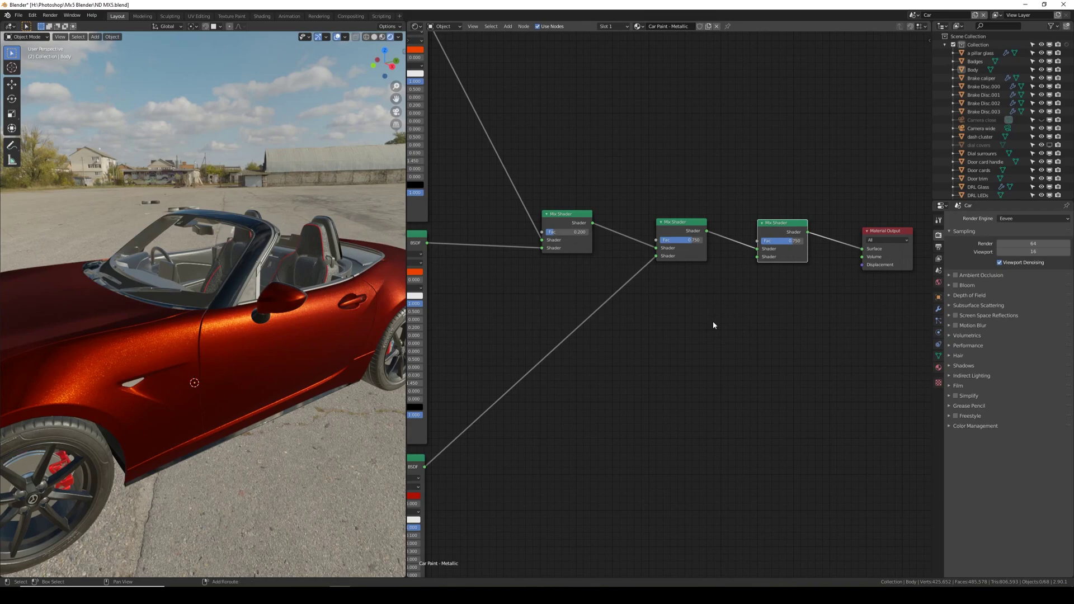
Step: Add a Glossy BSDF with Roughness 0.000 into the third Mix Shader's lower Shader input
{"action": "key", "text": "shift+a"}
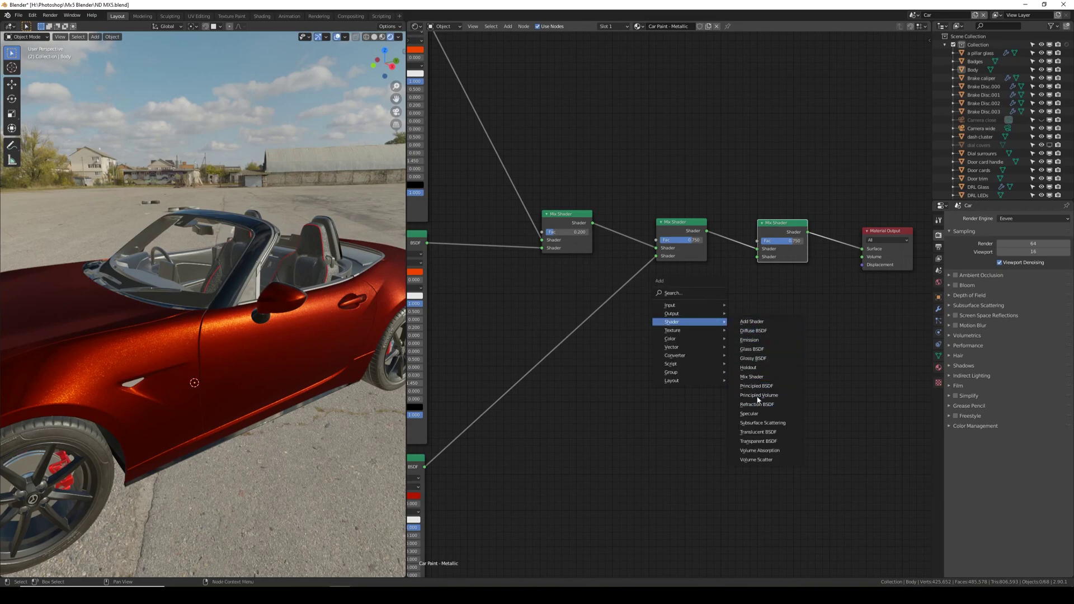
{"action": "left_click", "coordinate": [770, 358]}
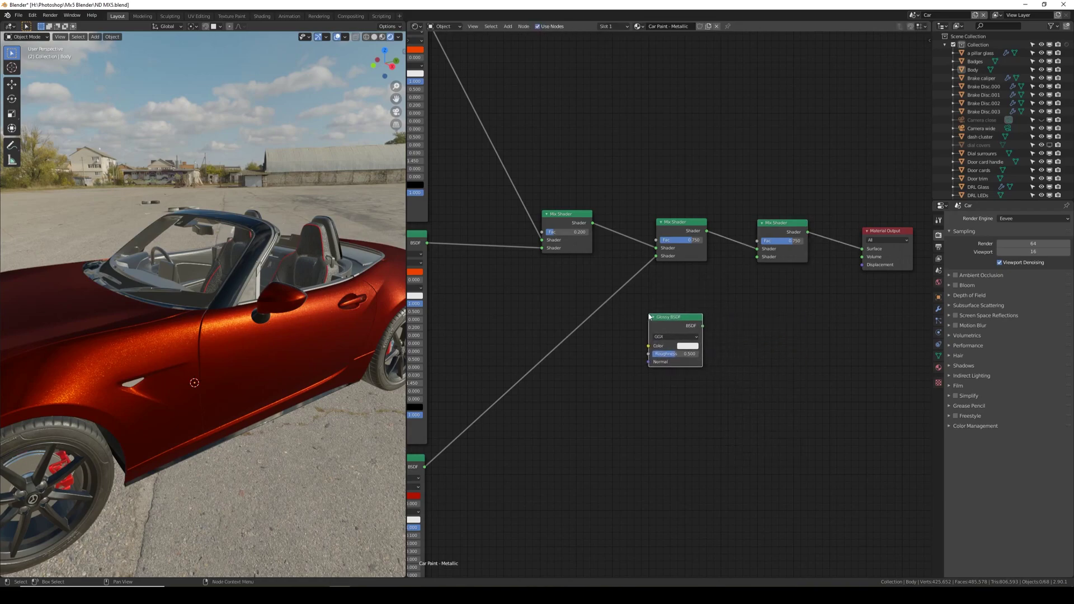
{"action": "left_click_drag", "start_coordinate": [703, 325], "coordinate": [759, 259]}
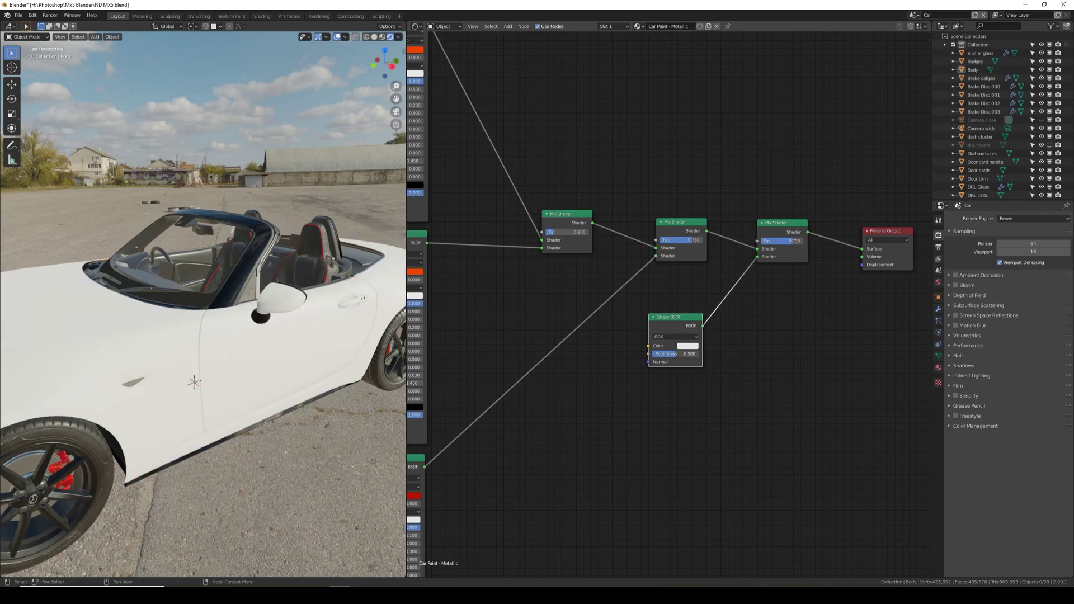
{"action": "left_click_drag", "start_coordinate": [677, 354], "coordinate": [655, 353]}
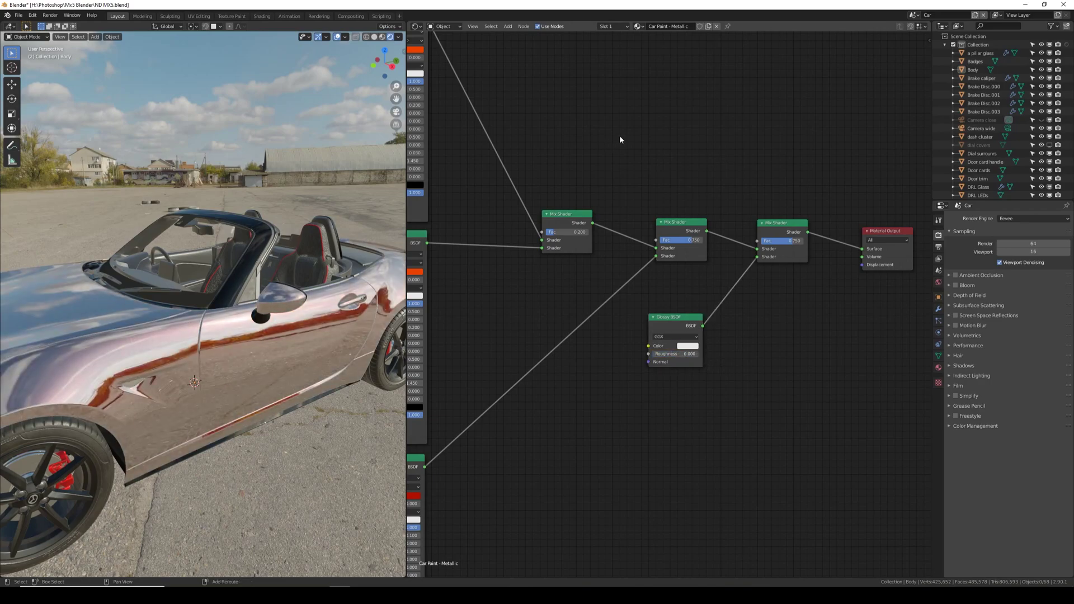
Step: Add a Fresnel node driving the third Mix Shader's Fac, then inspect the car's paint
{"action": "key", "text": "shift+a"}
{"action": "mouse_move", "coordinate": [623, 119]}
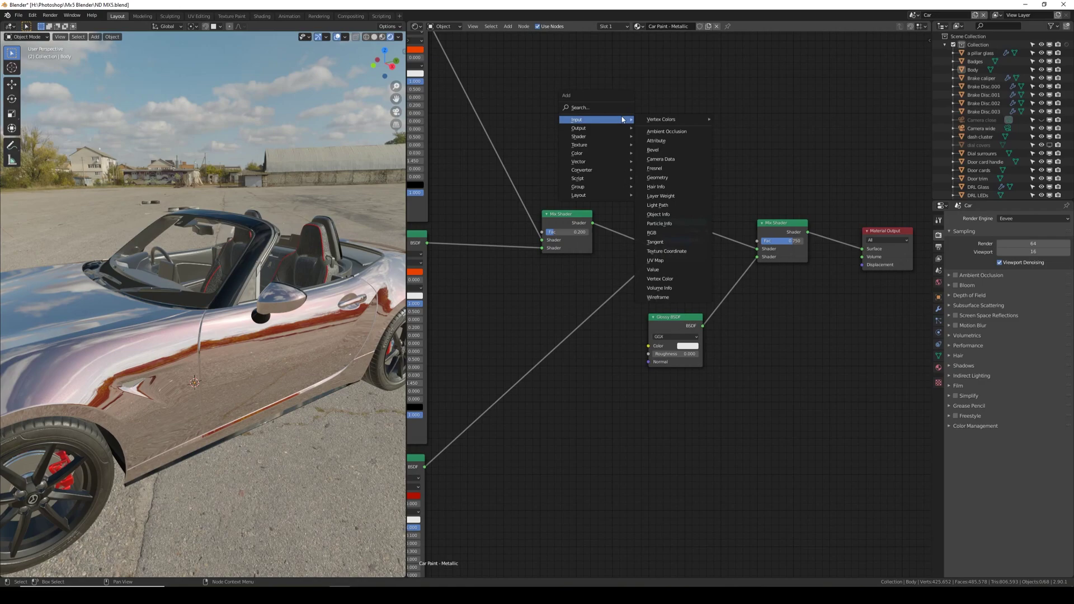
{"action": "left_click", "coordinate": [654, 168]}
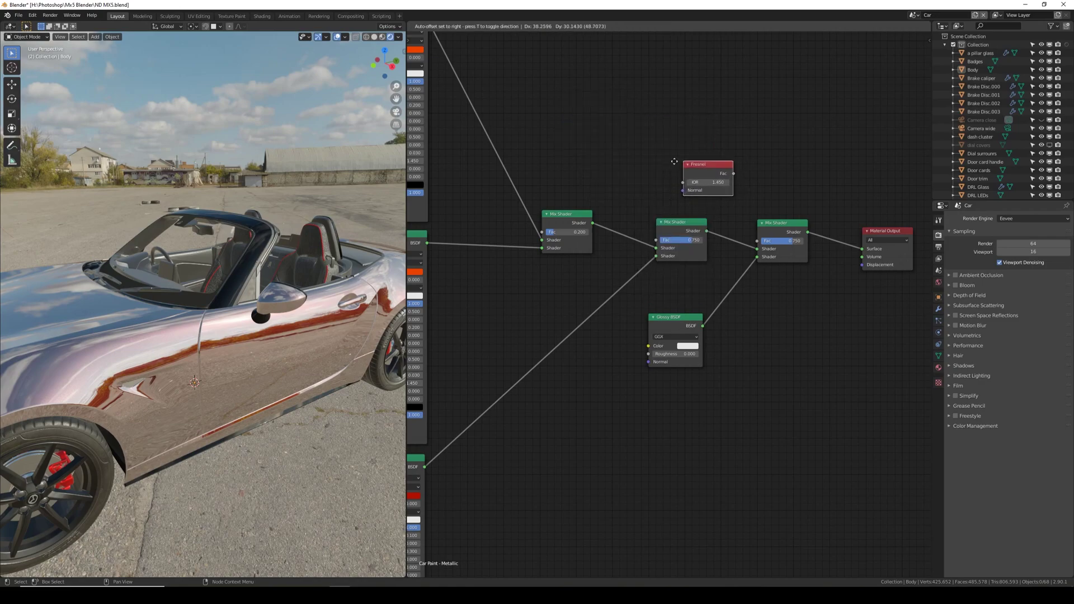
{"action": "left_click_drag", "start_coordinate": [715, 160], "coordinate": [757, 241]}
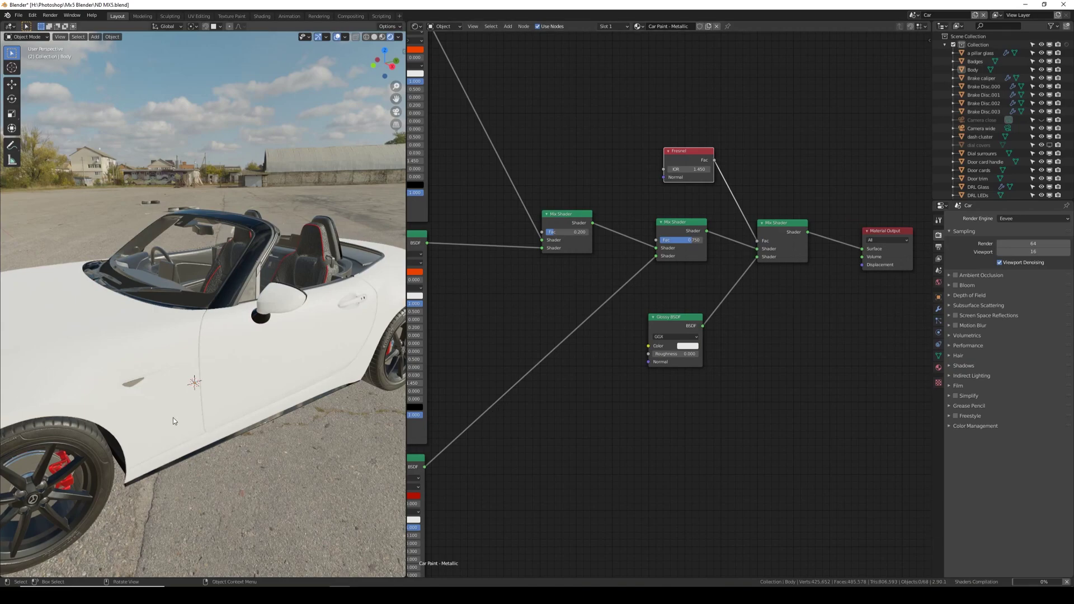
{"action": "scroll", "coordinate": [210, 378], "scroll_direction": "down", "scroll_amount": 3}
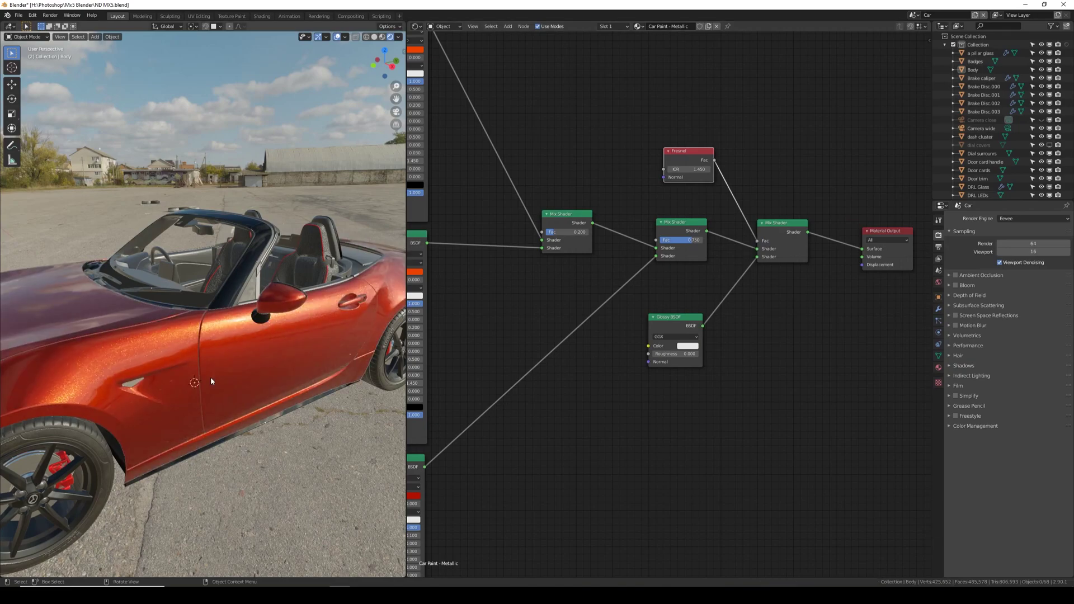
{"action": "middle_click_drag", "start_coordinate": [211, 383], "coordinate": [274, 369]}
{"action": "scroll", "coordinate": [275, 366], "scroll_direction": "up", "scroll_amount": 4}
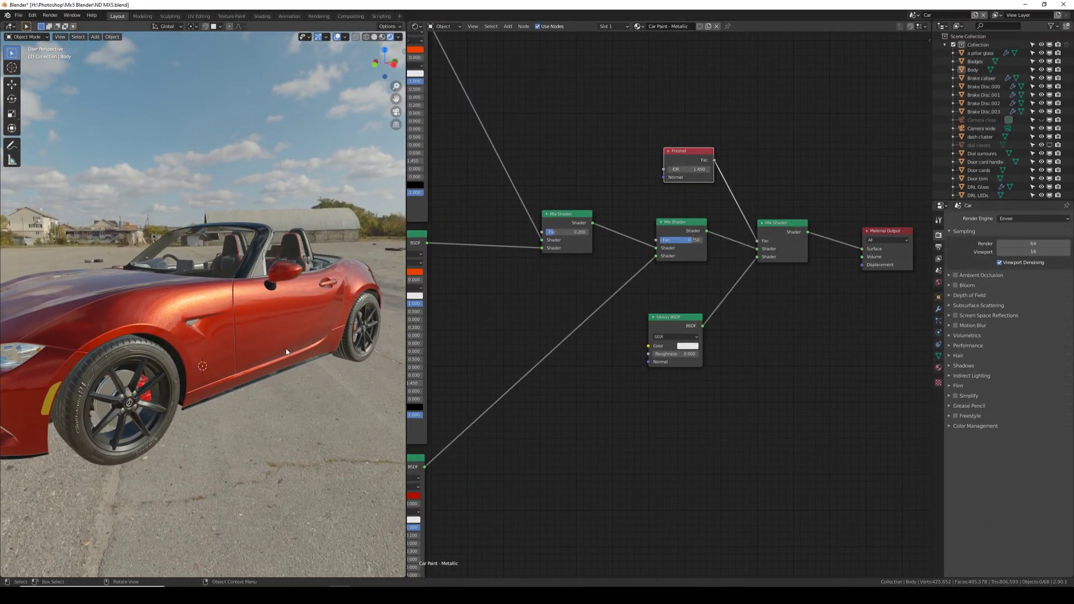
Step: Move the Glossy BSDF node further down in the node tree
{"action": "scroll", "coordinate": [631, 358], "scroll_direction": "down", "scroll_amount": 3}
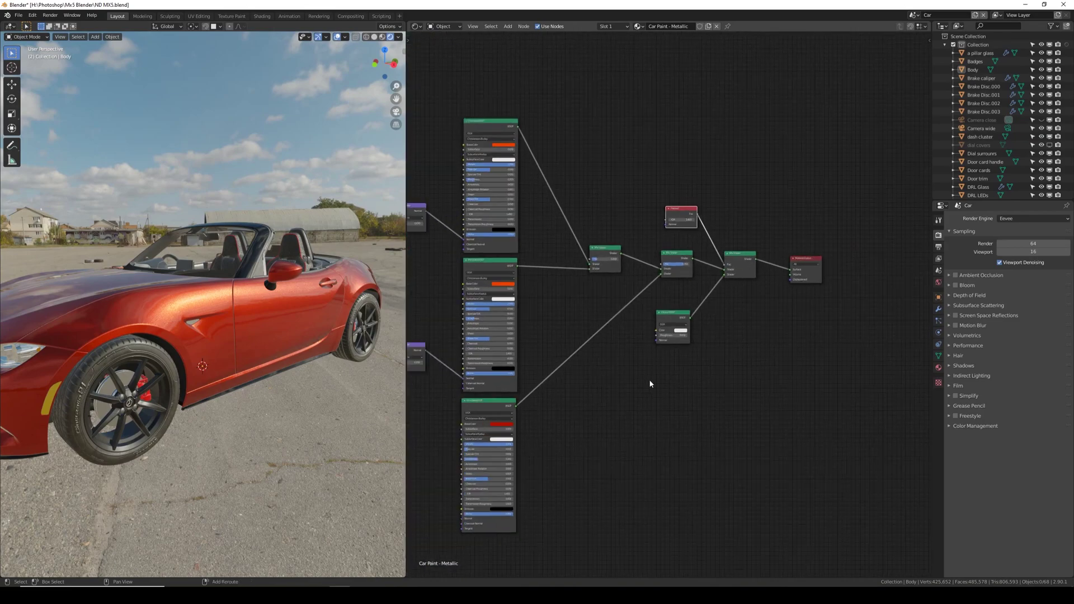
{"action": "middle_click_drag", "start_coordinate": [651, 379], "coordinate": [712, 194], "text": "shift"}
{"action": "left_click_drag", "start_coordinate": [722, 186], "coordinate": [685, 432]}
{"action": "middle_click_drag", "start_coordinate": [685, 432], "coordinate": [760, 277]}
{"action": "scroll", "coordinate": [783, 320], "scroll_direction": "up", "scroll_amount": 3}
Step: Add a Noise Texture node to the material
{"action": "key", "text": "shift+a"}
{"action": "mouse_move", "coordinate": [527, 320]}
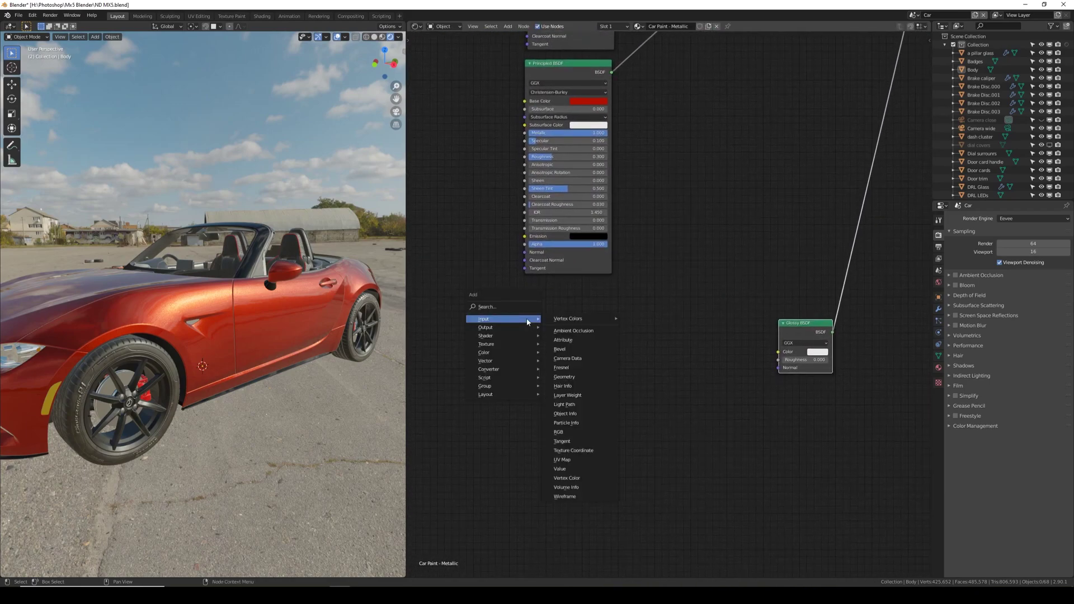
{"action": "mouse_move", "coordinate": [526, 344]}
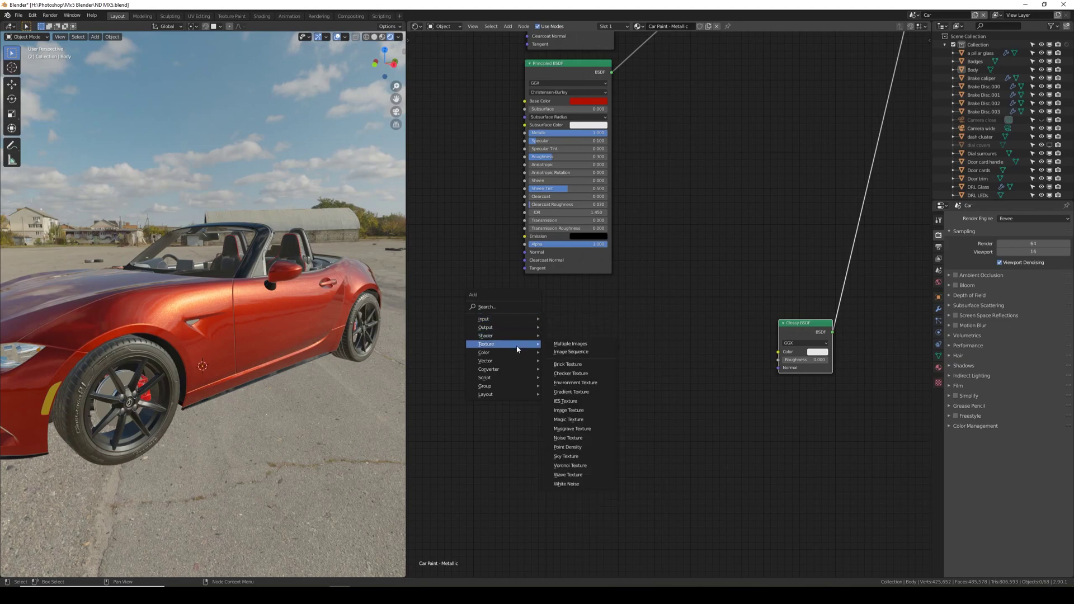
{"action": "left_click", "coordinate": [582, 441]}
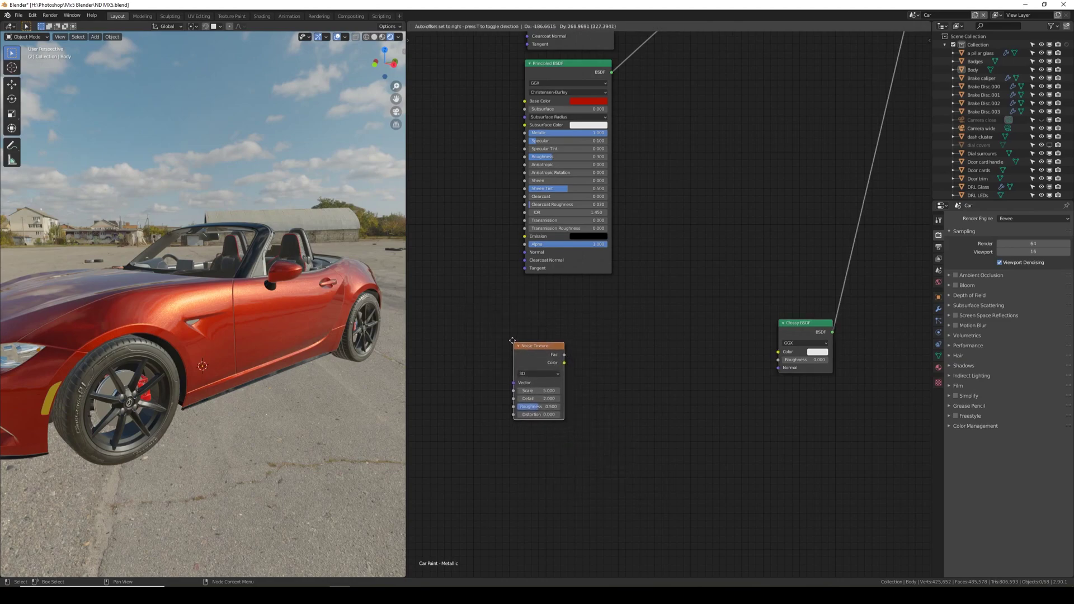
{"action": "left_click", "coordinate": [524, 331]}
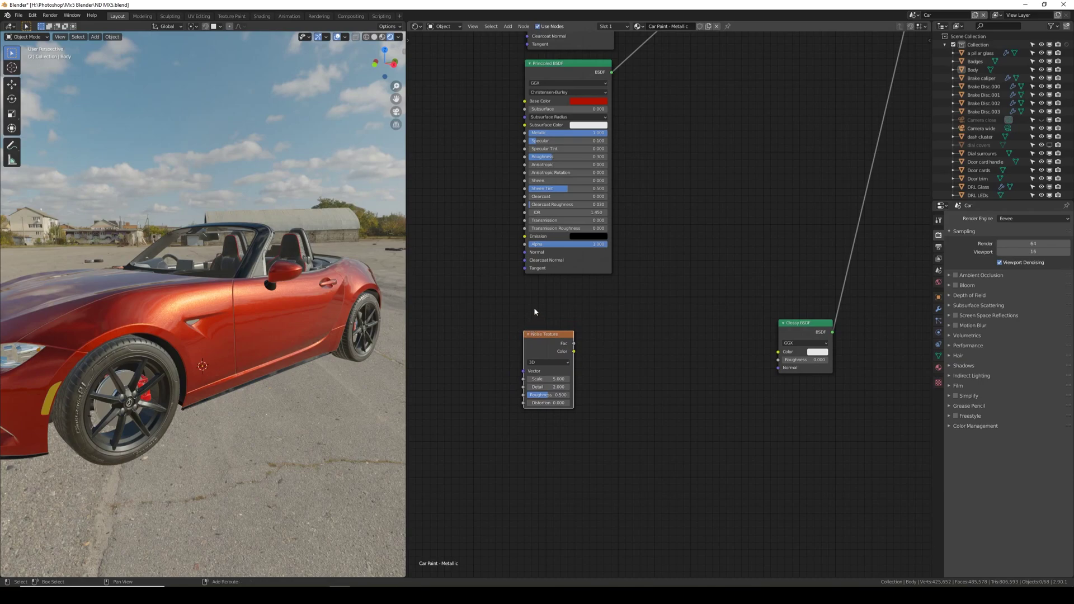
Step: Connect a Vector output into the Noise Texture and preview it on the car
{"action": "middle_click_drag", "start_coordinate": [534, 307], "coordinate": [641, 350]}
{"action": "scroll", "coordinate": [604, 297], "scroll_direction": "down", "scroll_amount": 2}
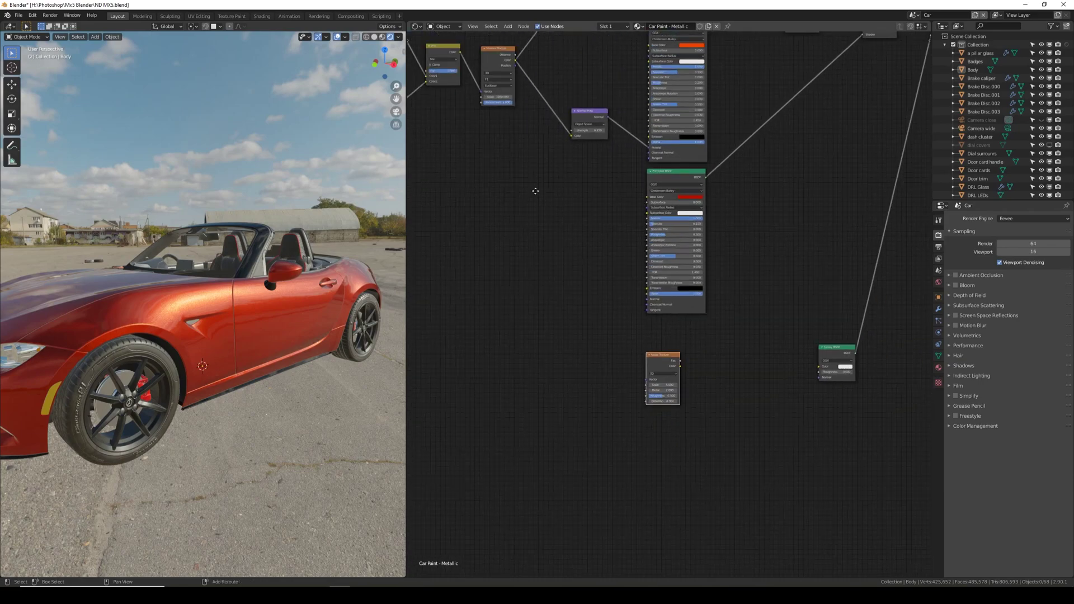
{"action": "middle_click_drag", "start_coordinate": [536, 191], "coordinate": [534, 214]}
{"action": "left_click_drag", "start_coordinate": [456, 170], "coordinate": [700, 445]}
{"action": "middle_click_drag", "start_coordinate": [790, 455], "coordinate": [650, 377]}
{"action": "scroll", "coordinate": [651, 377], "scroll_direction": "up", "scroll_amount": 3}
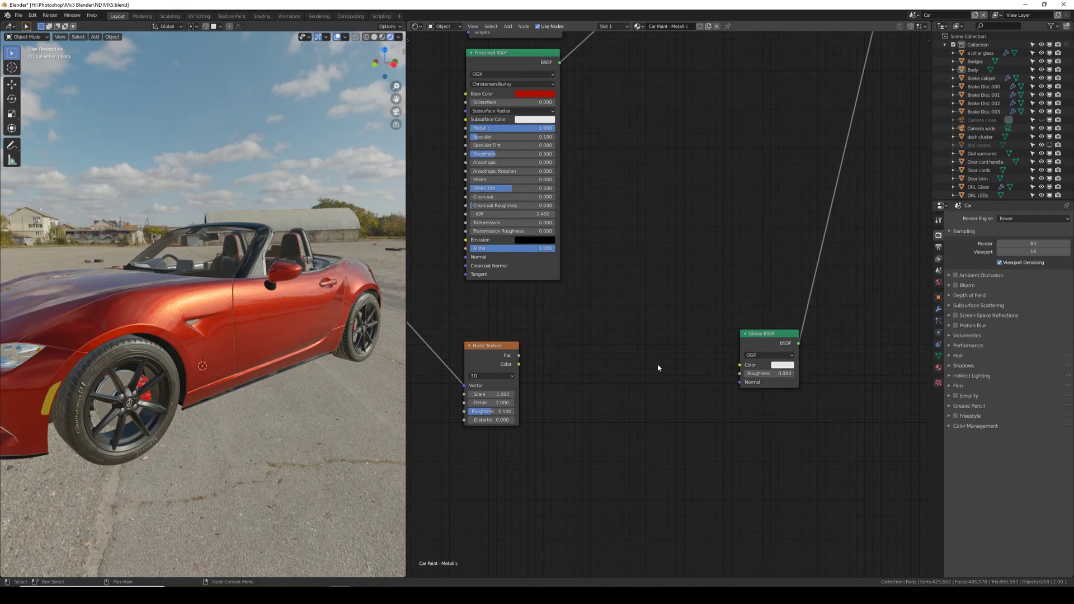
{"action": "left_click", "coordinate": [493, 349], "text": "ctrl+shift"}
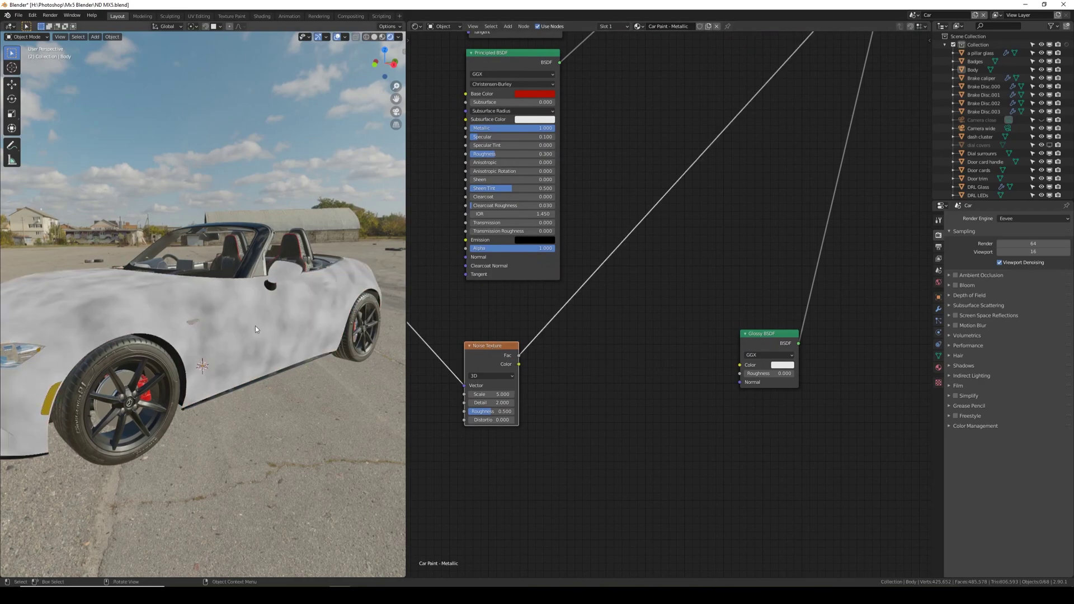
Step: Set the Noise Texture Scale to 500 and Roughness to 1.000
{"action": "scroll", "coordinate": [530, 354], "scroll_direction": "down", "scroll_amount": 2, "text": "shift"}
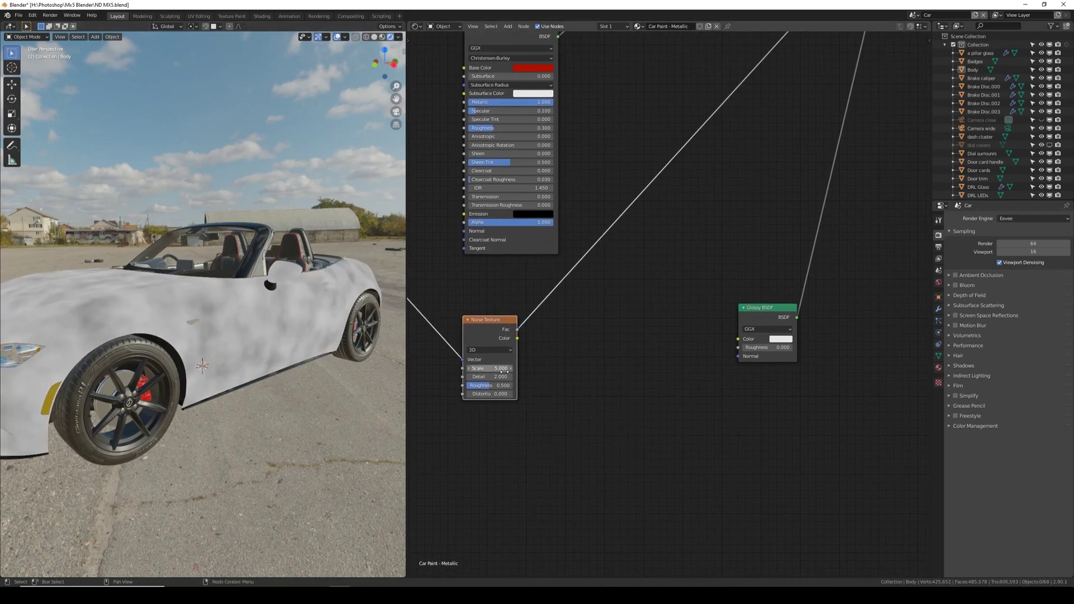
{"action": "left_click", "coordinate": [487, 369]}
{"action": "type", "text": "5"}
{"action": "key", "text": "Return"}
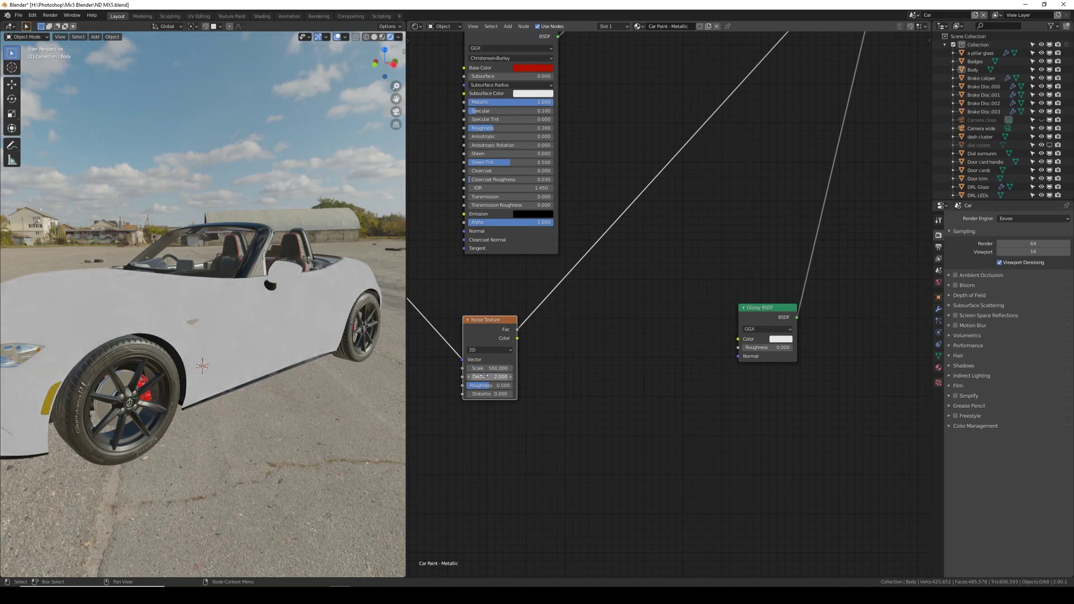
{"action": "left_click_drag", "start_coordinate": [485, 386], "coordinate": [506, 387]}
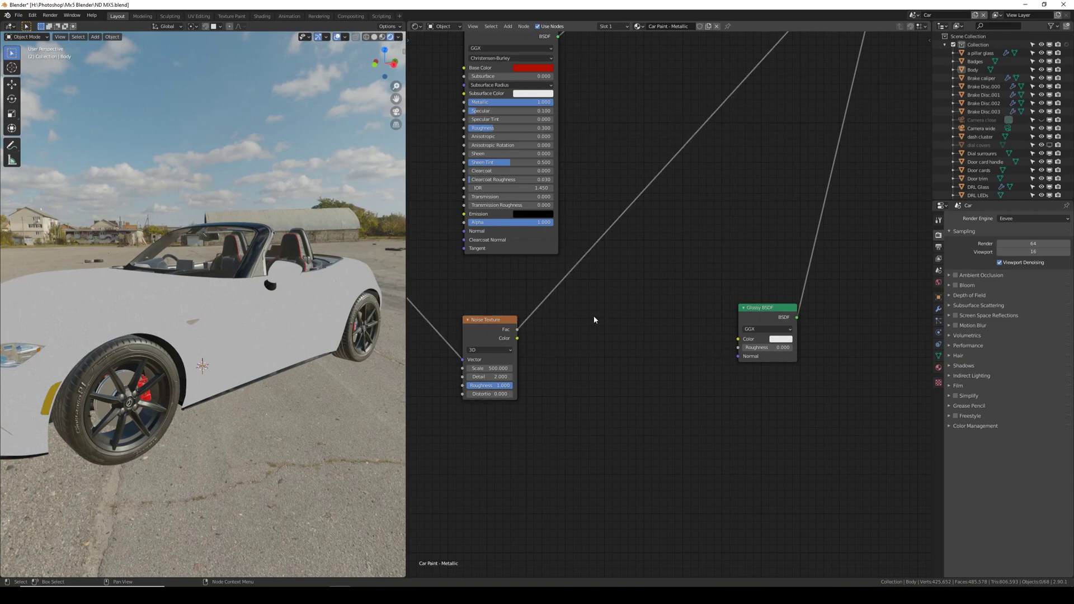
Step: Add a Bump node taking the noise Fac as Height and feeding the Glossy BSDF Normal
{"action": "key", "text": "shift+a"}
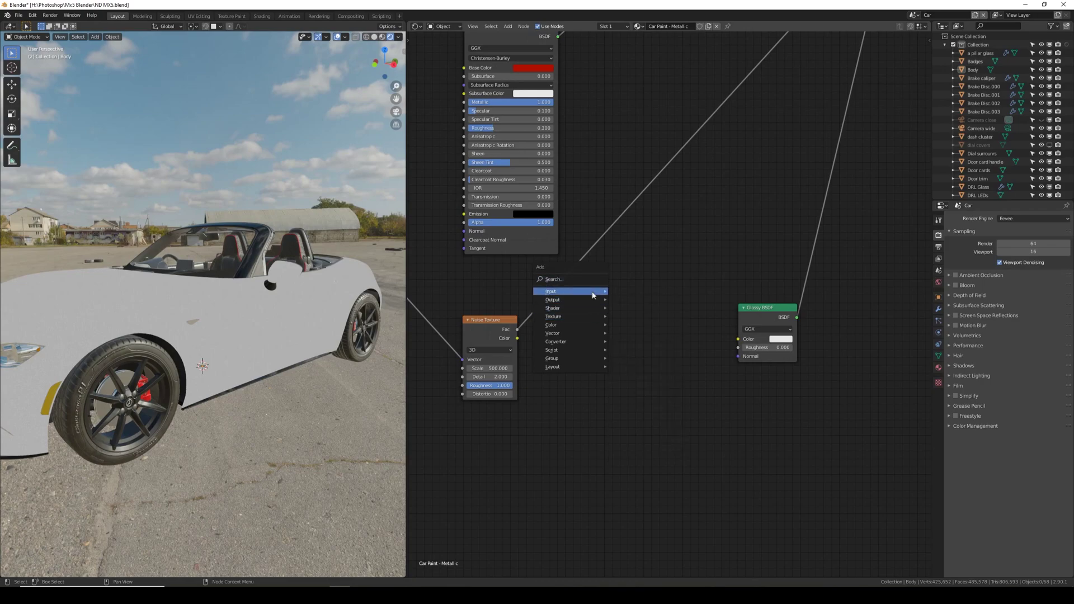
{"action": "mouse_move", "coordinate": [594, 295]}
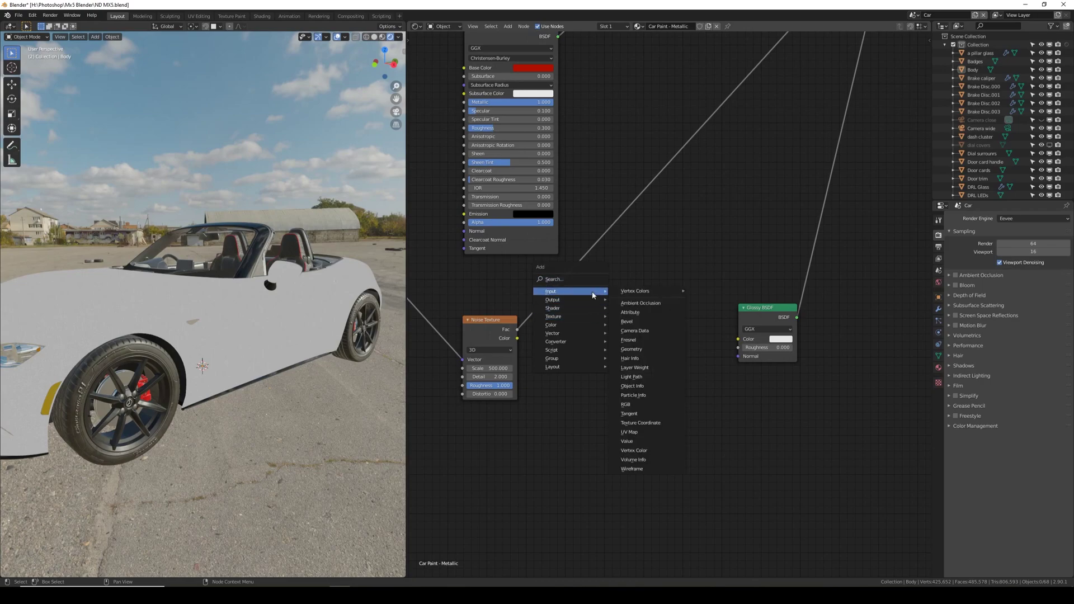
{"action": "type", "text": "um"}
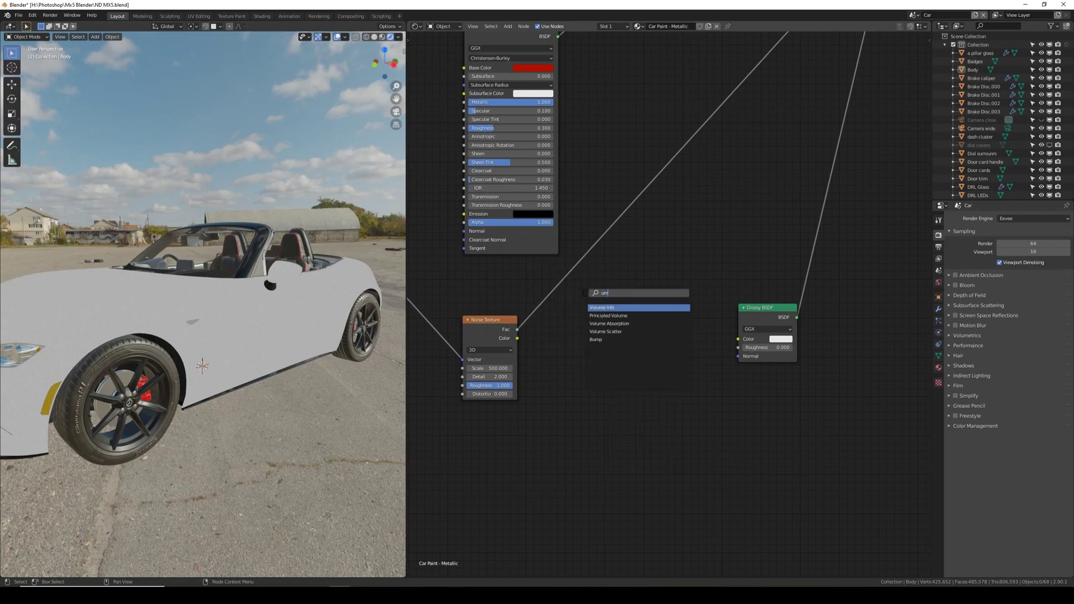
{"action": "left_click", "coordinate": [599, 339]}
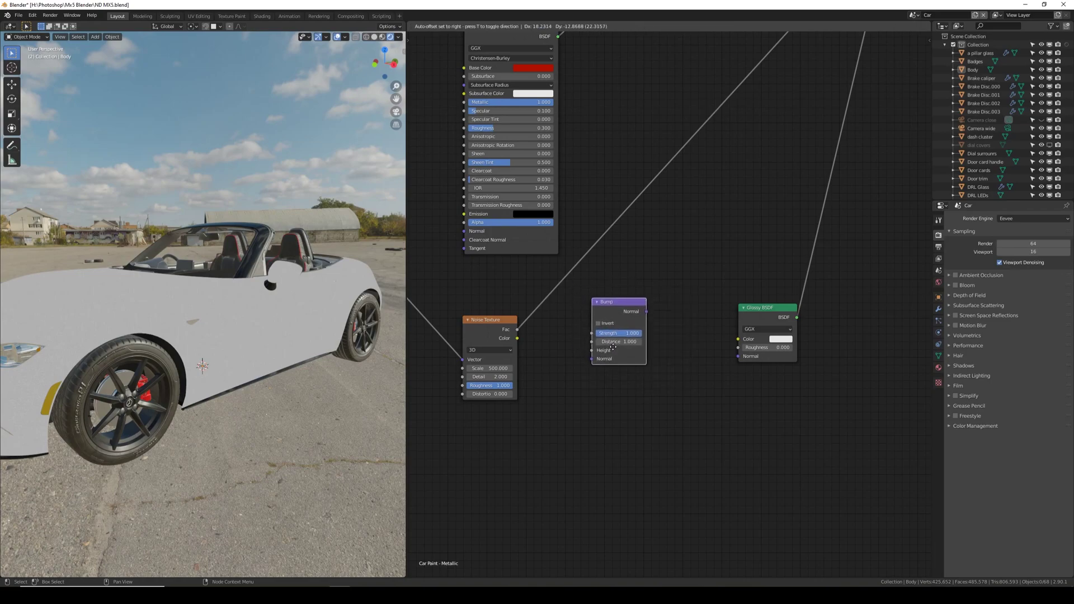
{"action": "left_click_drag", "start_coordinate": [518, 331], "coordinate": [599, 362]}
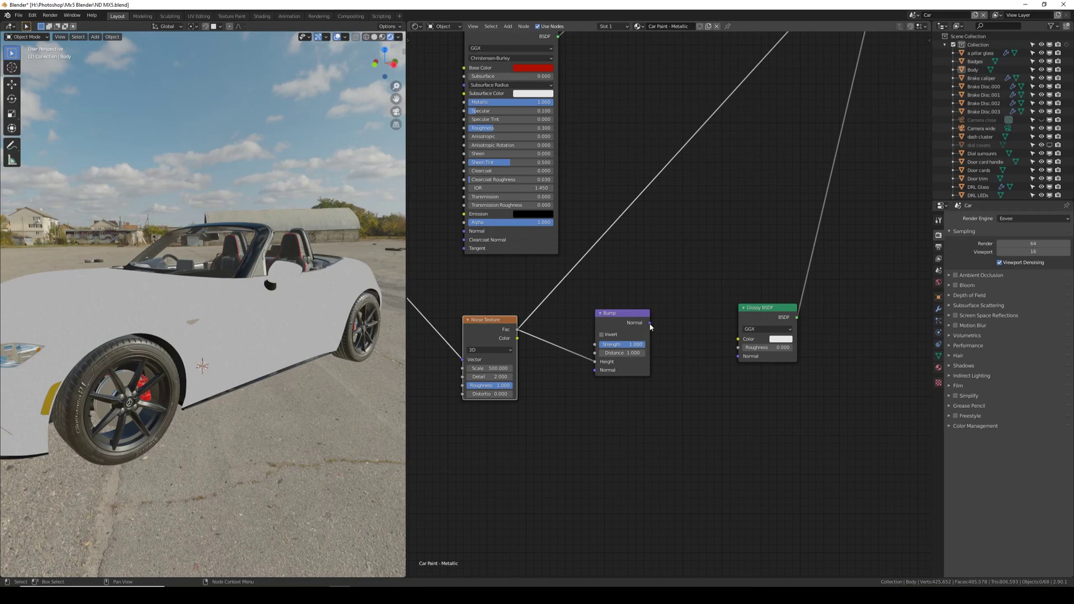
{"action": "left_click_drag", "start_coordinate": [650, 324], "coordinate": [740, 357]}
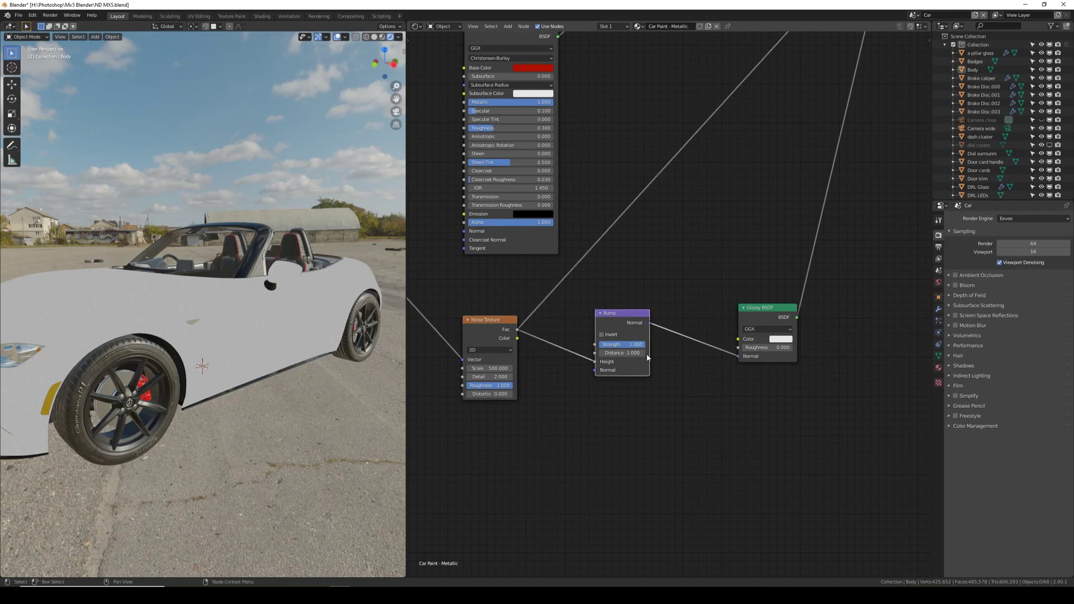
Step: Preview the bumped glossy shader on the car and zoom in on the door
{"action": "left_click", "coordinate": [764, 312], "text": "ctrl+shift"}
{"action": "mouse_move", "coordinate": [214, 346]}
{"action": "middle_mouse_down"}
{"action": "mouse_move", "coordinate": [223, 341]}
{"action": "mouse_move", "coordinate": [202, 357]}
{"action": "mouse_move", "coordinate": [221, 351]}
{"action": "middle_mouse_up"}
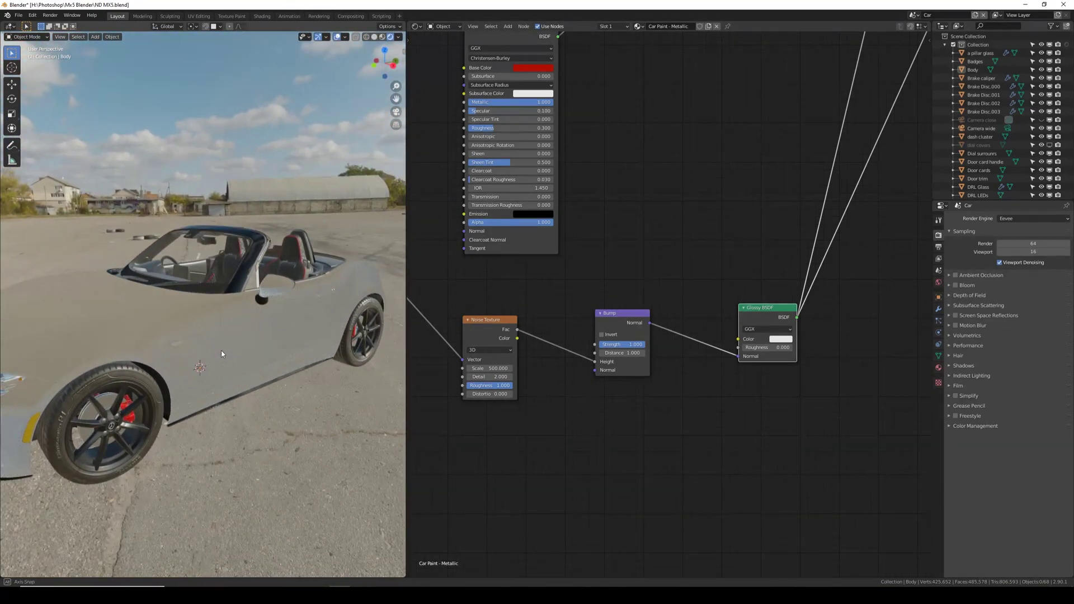
{"action": "scroll", "coordinate": [220, 350], "scroll_direction": "up", "scroll_amount": 5}
{"action": "scroll", "coordinate": [311, 357], "scroll_direction": "up", "scroll_amount": 3}
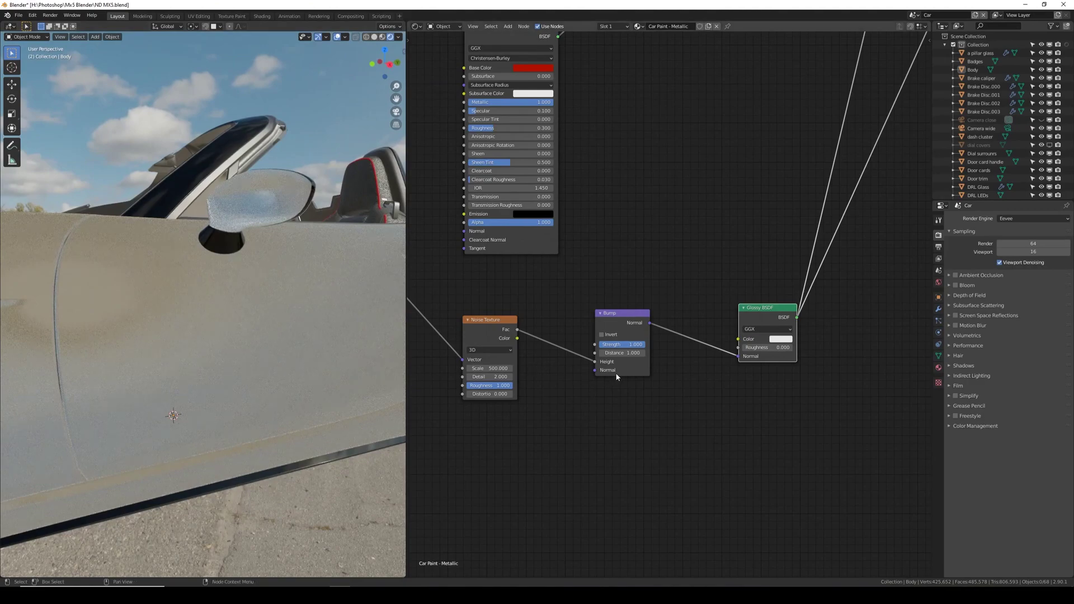
{"action": "scroll", "coordinate": [569, 363], "scroll_direction": "up", "scroll_amount": 2}
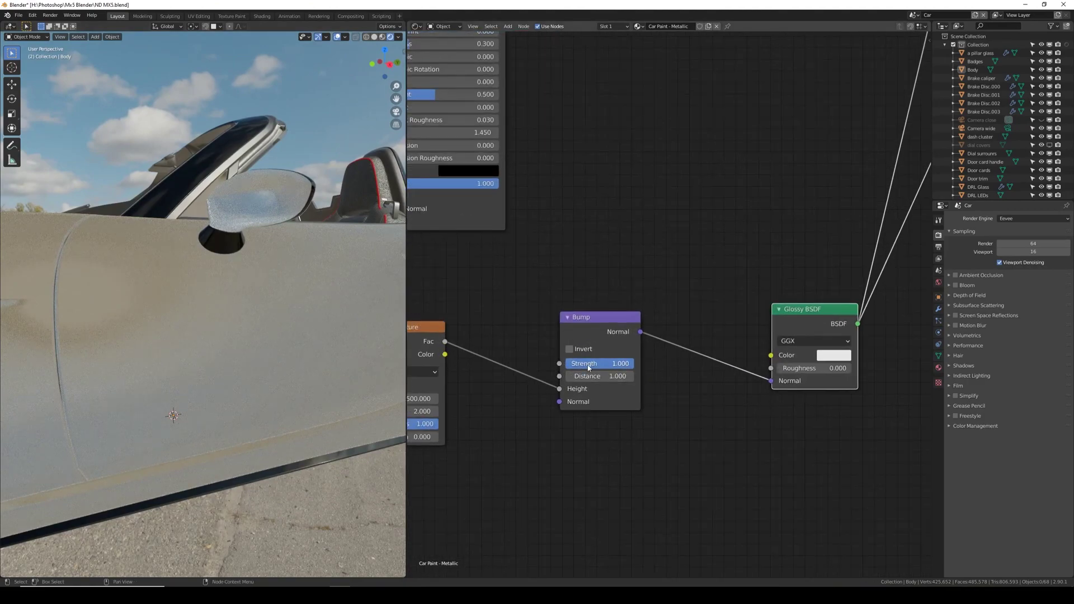
Step: Set the Bump node's Distance to .0000005 and orbit to inspect the car
{"action": "left_click", "coordinate": [601, 373]}
{"action": "type", "text": "1.0"}
{"action": "key", "text": "BackSpace"}
{"action": "type", "text": ".0000005"}
{"action": "key", "text": "Return"}
{"action": "middle_click_drag", "start_coordinate": [248, 280], "coordinate": [236, 322]}
Step: Set the Bump Distance to 0.000000 and orbit around the chrome car
{"action": "double_click", "coordinate": [582, 376]}
{"action": "type", "text": "0.0"}
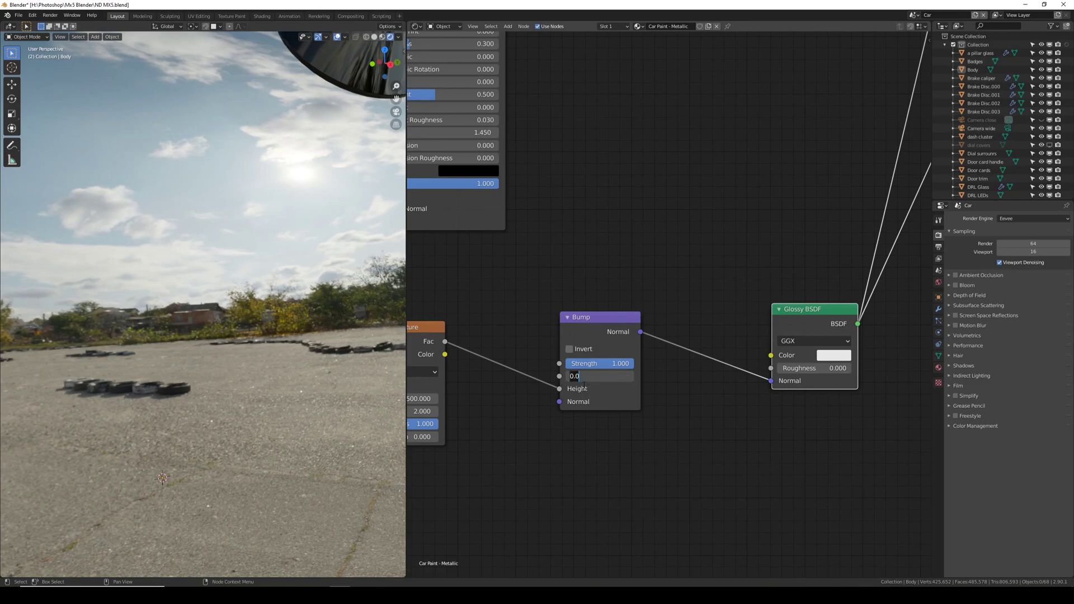
{"action": "type", "text": "00000"}
{"action": "key", "text": "Return"}
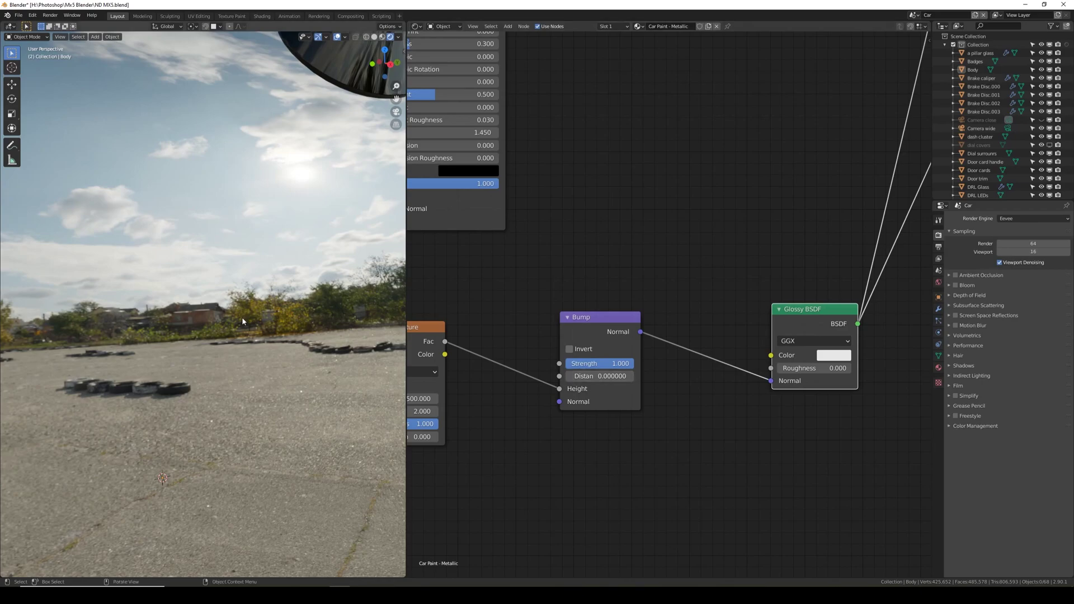
{"action": "middle_click_drag", "start_coordinate": [248, 317], "coordinate": [273, 311]}
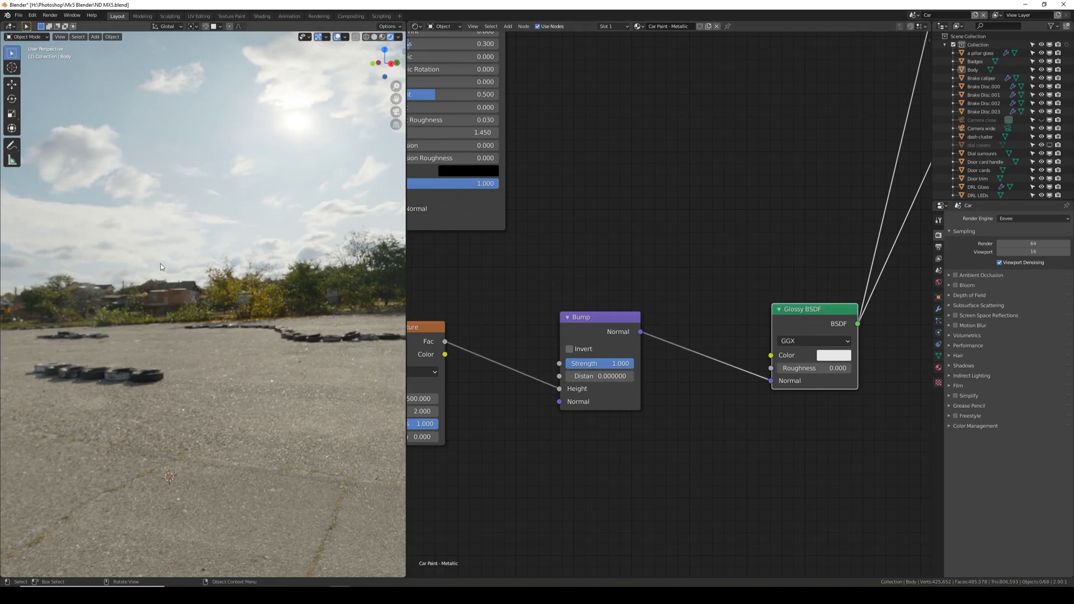
{"action": "middle_click_drag", "start_coordinate": [264, 274], "coordinate": [291, 263]}
Step: Preview the final car paint Mix Shader on the car with the whole tree in view
{"action": "scroll", "coordinate": [660, 285], "scroll_direction": "down", "scroll_amount": 2}
{"action": "middle_click_drag", "start_coordinate": [712, 240], "coordinate": [660, 268]}
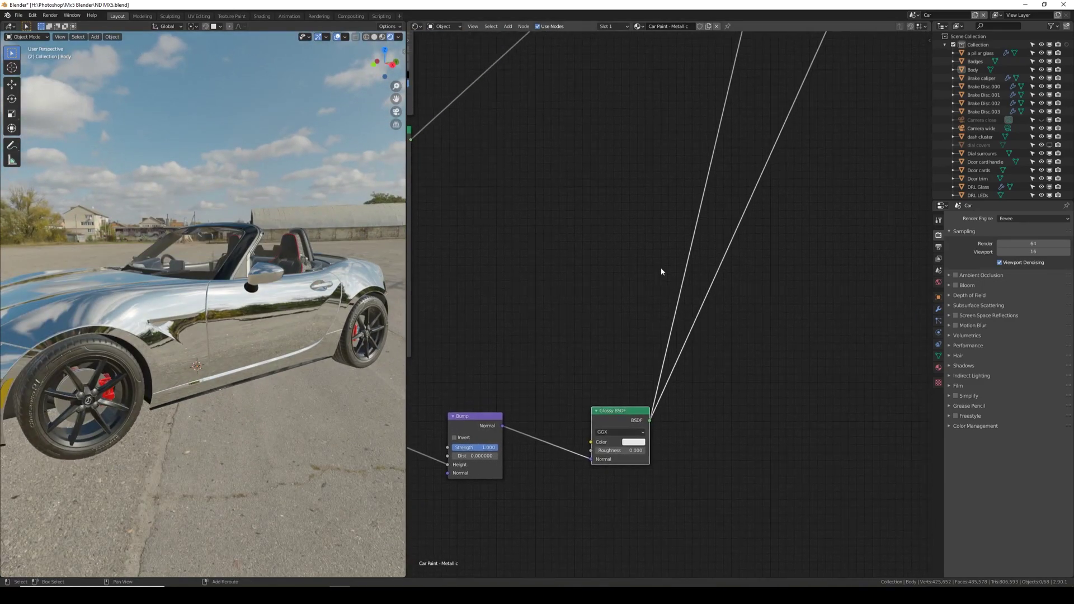
{"action": "scroll", "coordinate": [675, 258], "scroll_direction": "down", "scroll_amount": 4}
{"action": "left_click", "coordinate": [725, 187], "text": "ctrl+shift"}
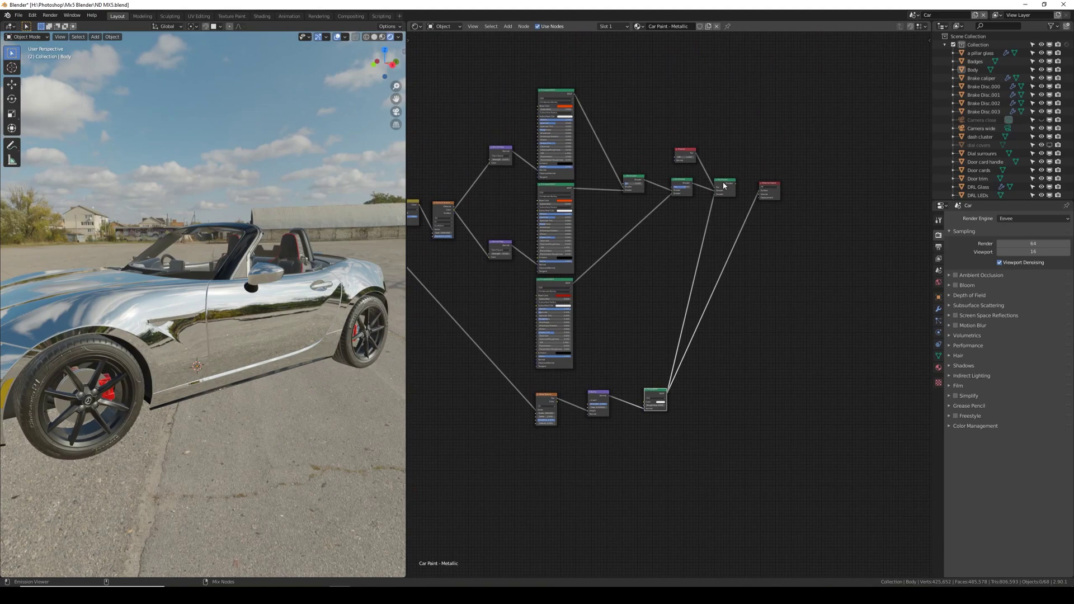
{"action": "middle_click_drag", "start_coordinate": [636, 280], "coordinate": [753, 353]}
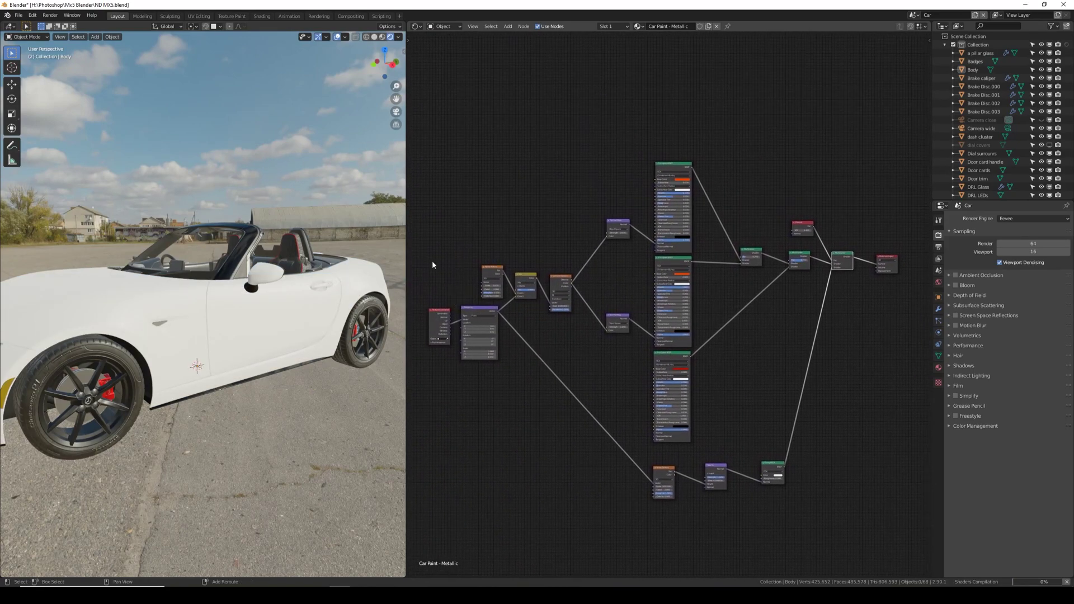
{"action": "middle_click_drag", "start_coordinate": [432, 260], "coordinate": [743, 340]}
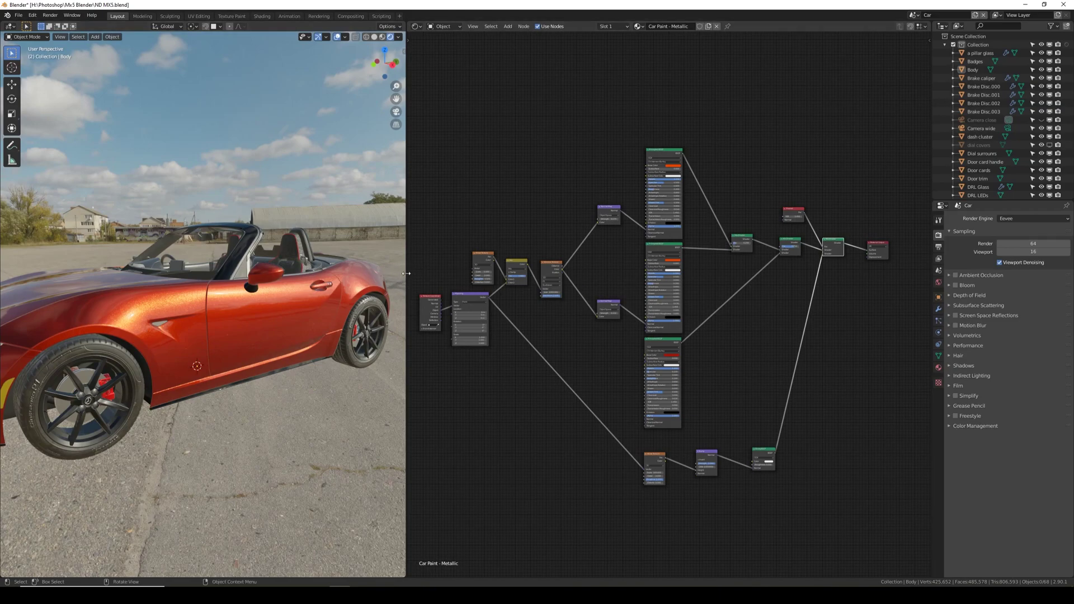
Step: Widen the node editor, select every node and group them with Ctrl+G
{"action": "left_click_drag", "start_coordinate": [406, 273], "coordinate": [12, 277]}
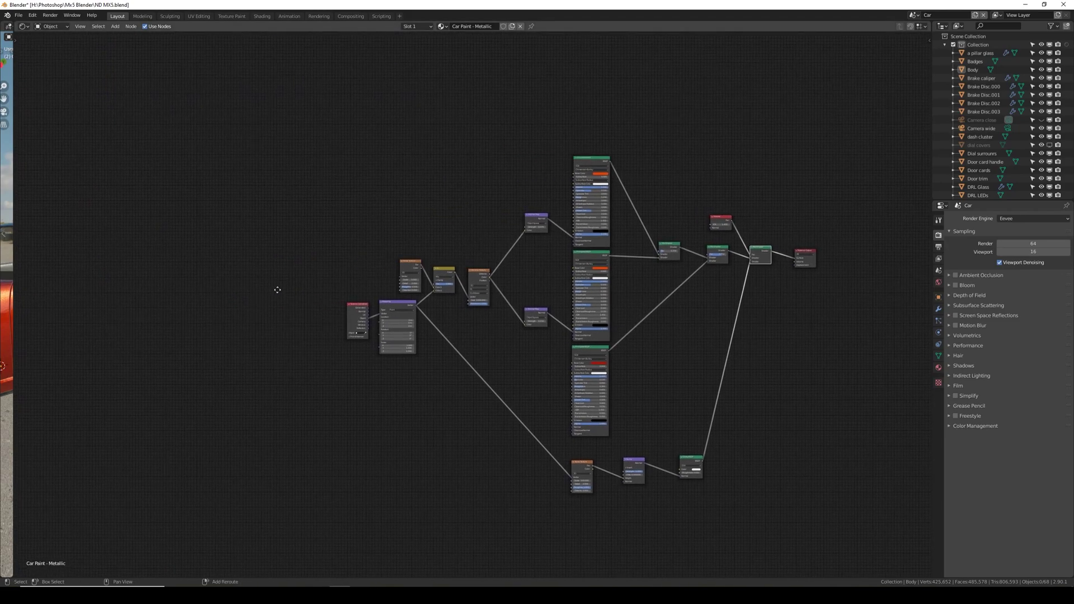
{"action": "middle_click_drag", "start_coordinate": [278, 290], "coordinate": [212, 278]}
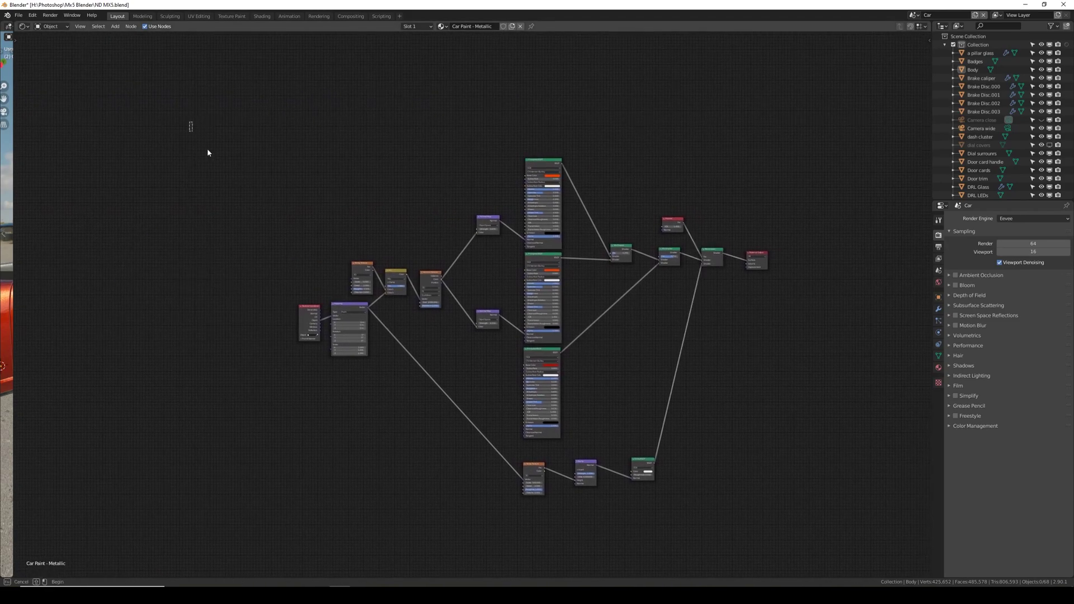
{"action": "left_click_drag", "start_coordinate": [189, 121], "coordinate": [743, 537]}
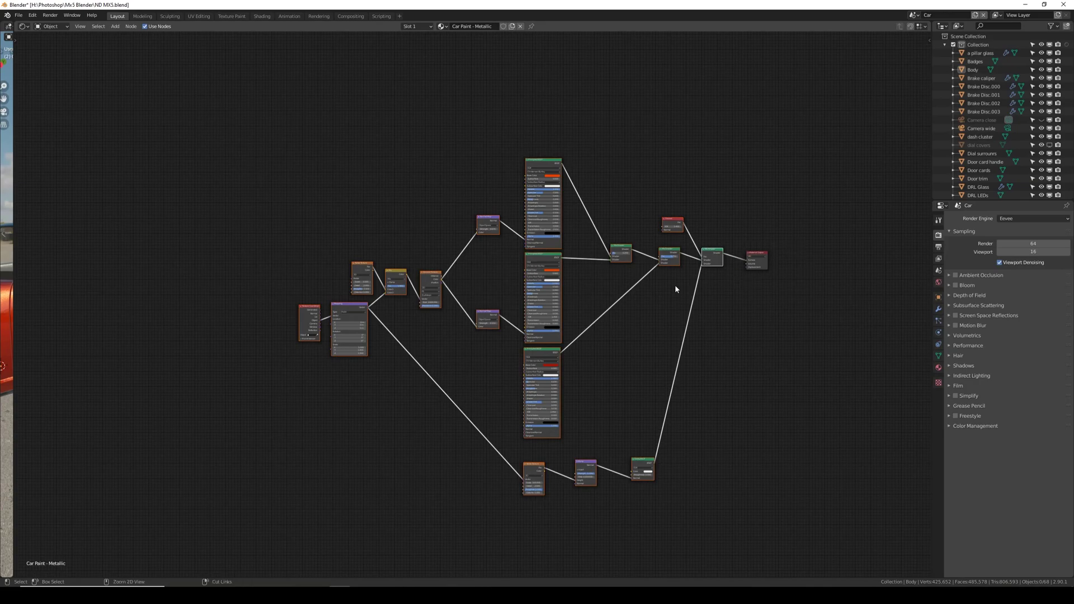
{"action": "key", "text": "ctrl+g"}
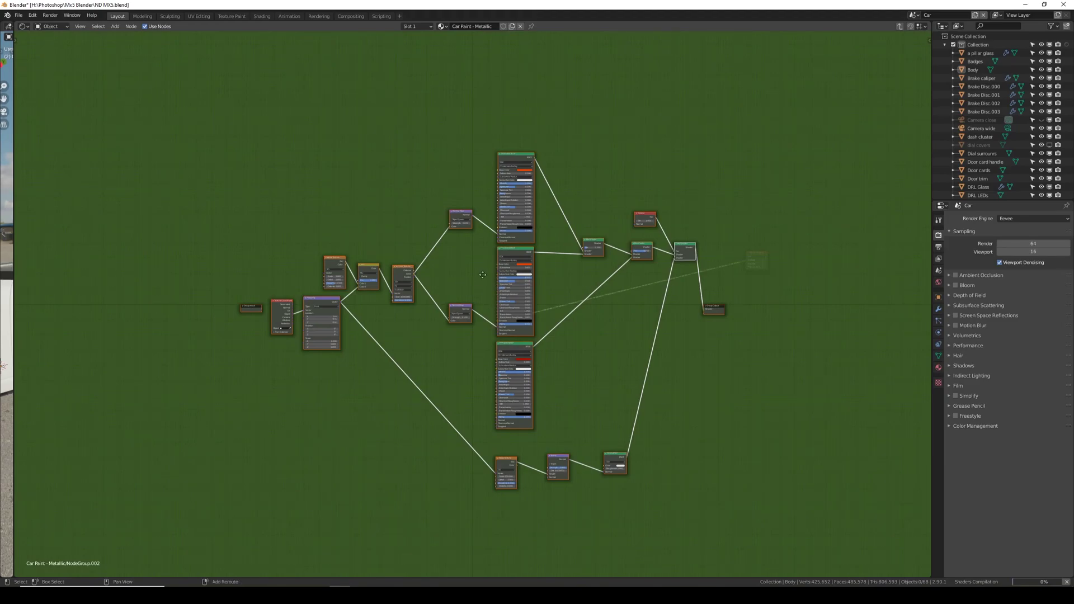
Step: Expose the bottom Principled BSDF's Base Color as a group input
{"action": "scroll", "coordinate": [451, 289], "scroll_direction": "up", "scroll_amount": 5}
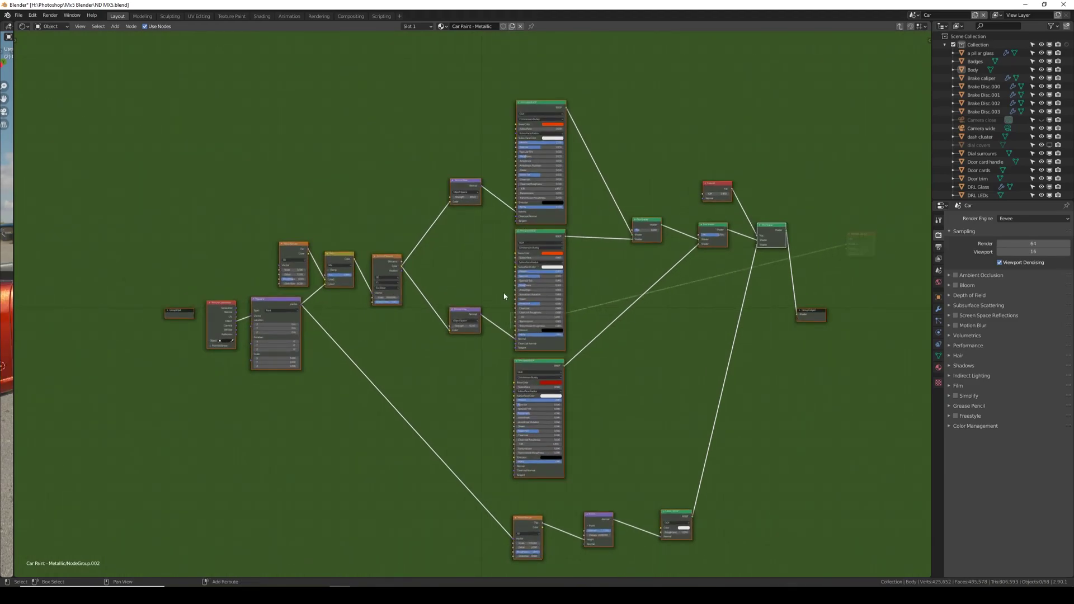
{"action": "scroll", "coordinate": [504, 297], "scroll_direction": "down", "scroll_amount": 2, "text": "shift"}
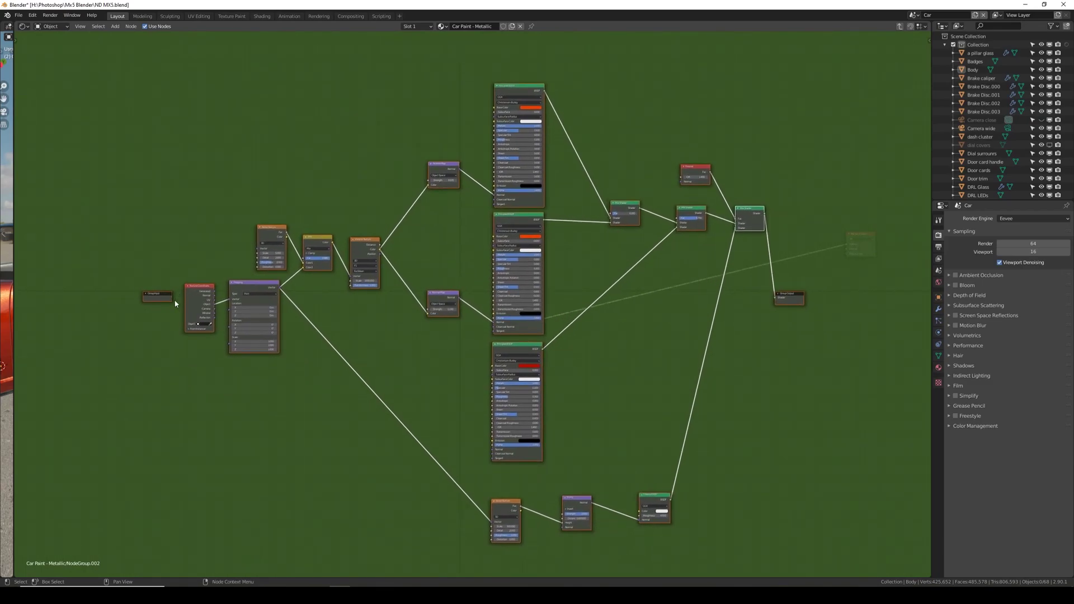
{"action": "scroll", "coordinate": [441, 329], "scroll_direction": "up", "scroll_amount": 5}
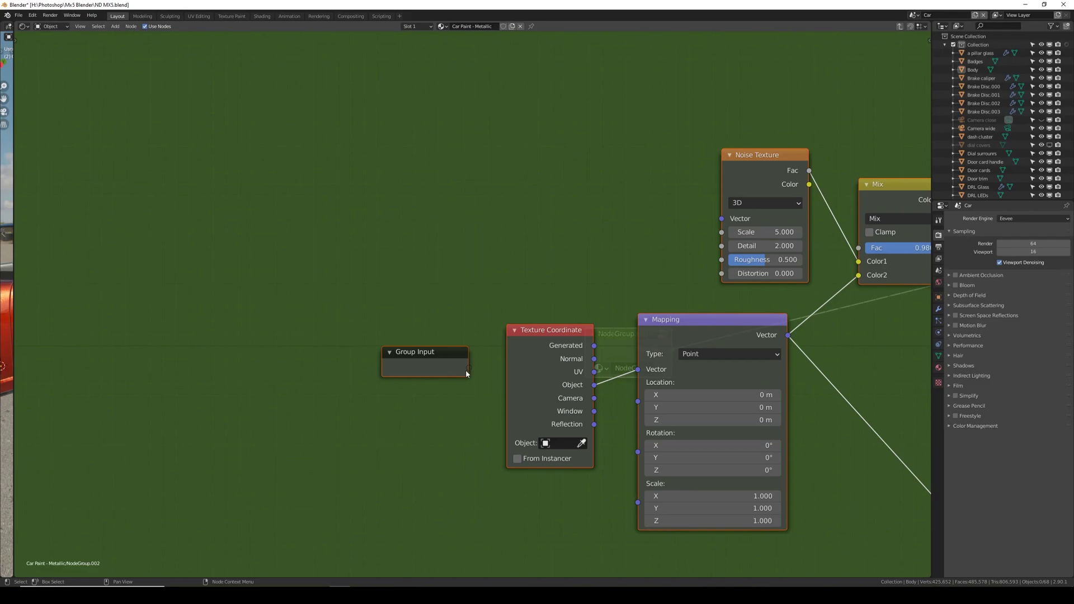
{"action": "scroll", "coordinate": [465, 370], "scroll_direction": "down", "scroll_amount": 3}
{"action": "middle_click_drag", "start_coordinate": [646, 312], "coordinate": [349, 351]}
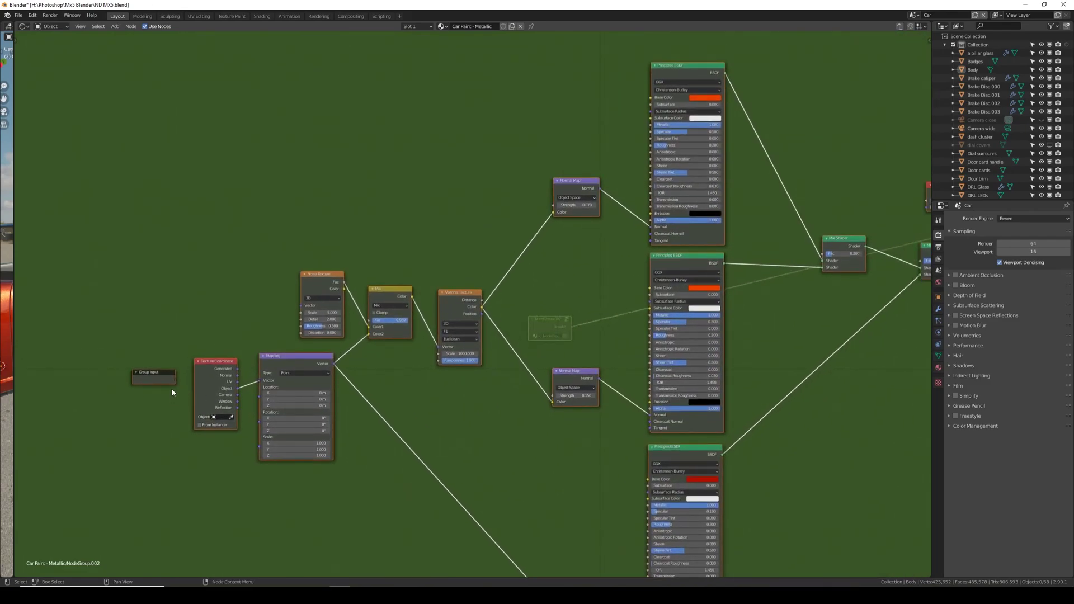
{"action": "left_click_drag", "start_coordinate": [177, 380], "coordinate": [646, 476]}
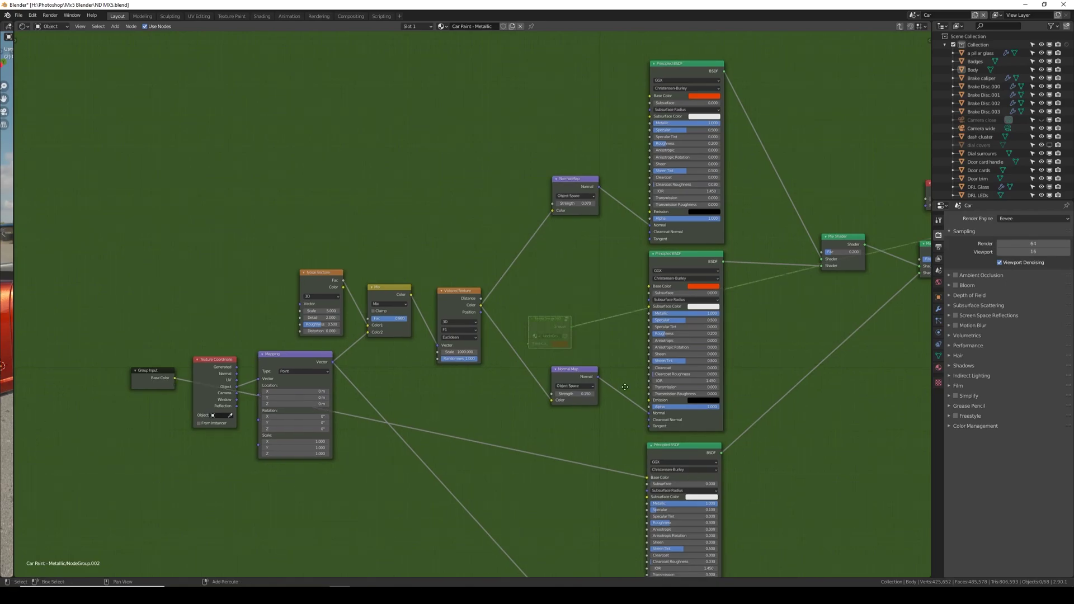
Step: Link group inputs to the top and middle BSDF Base Colors, Voronoi Scale and Mix Fac
{"action": "middle_click_drag", "start_coordinate": [632, 398], "coordinate": [536, 376]}
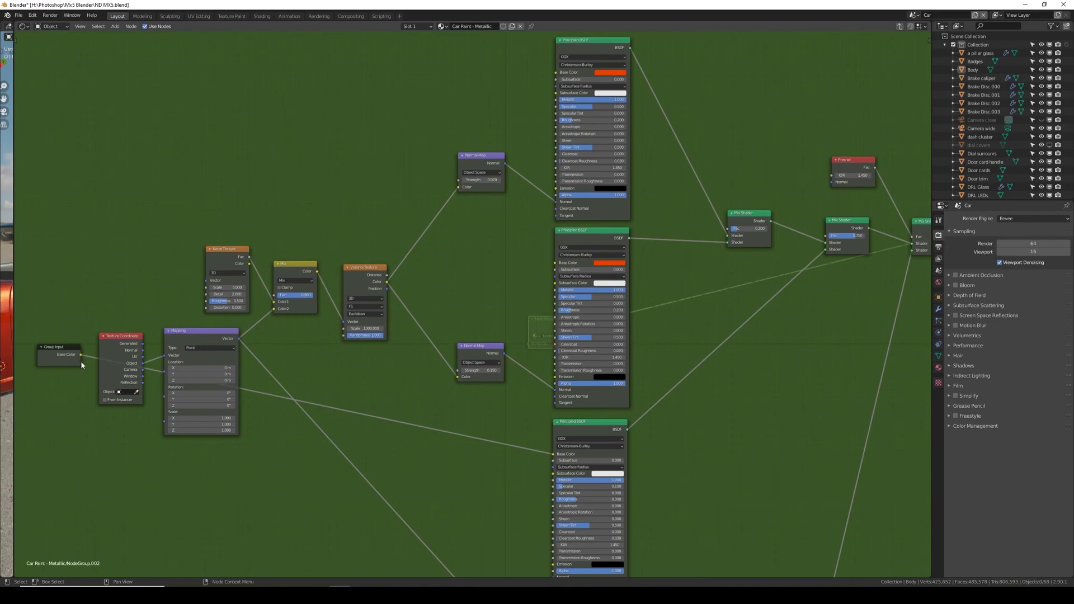
{"action": "left_click_drag", "start_coordinate": [82, 362], "coordinate": [561, 75]}
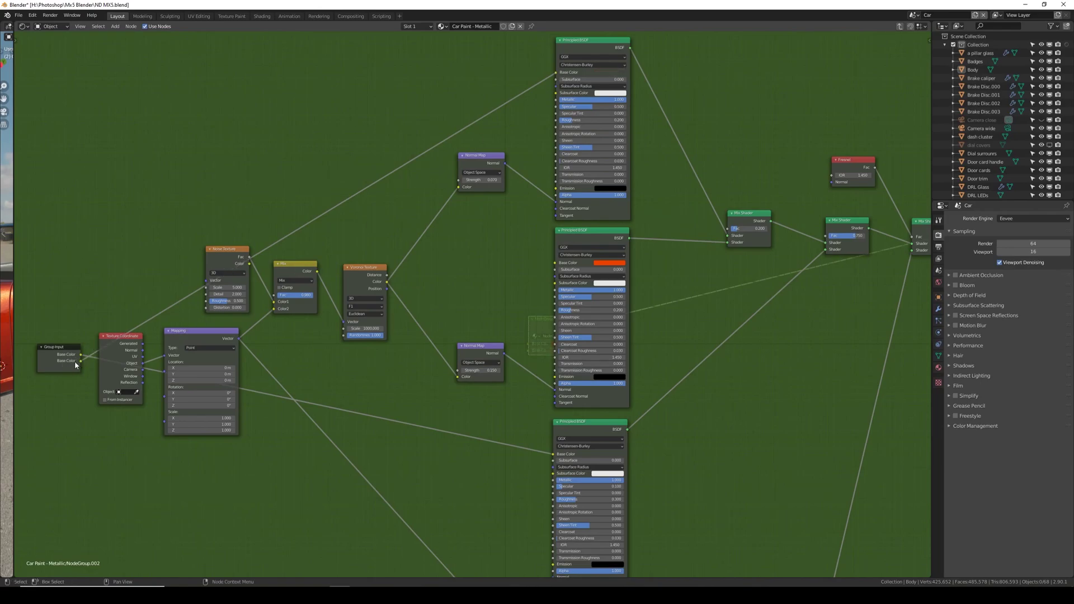
{"action": "left_click_drag", "start_coordinate": [81, 362], "coordinate": [557, 268]}
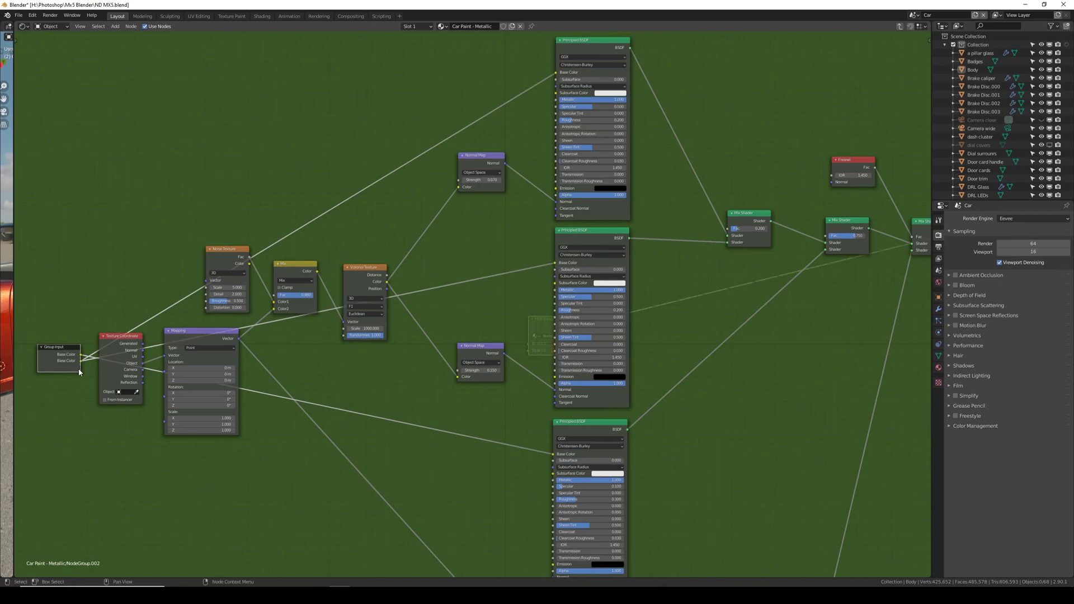
{"action": "left_click_drag", "start_coordinate": [82, 363], "coordinate": [339, 333]}
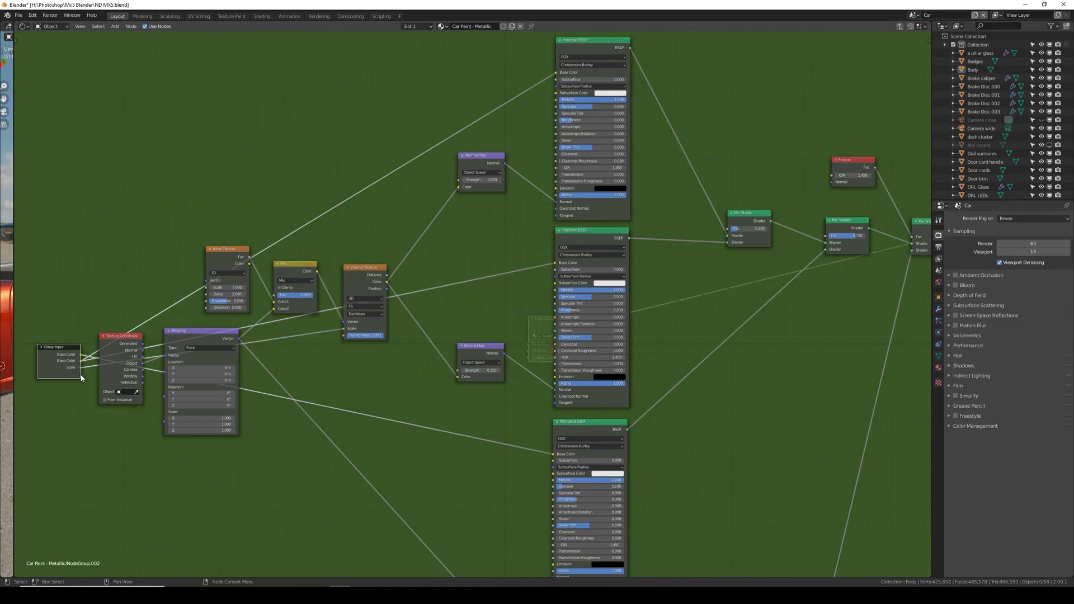
{"action": "left_click_drag", "start_coordinate": [81, 375], "coordinate": [826, 236]}
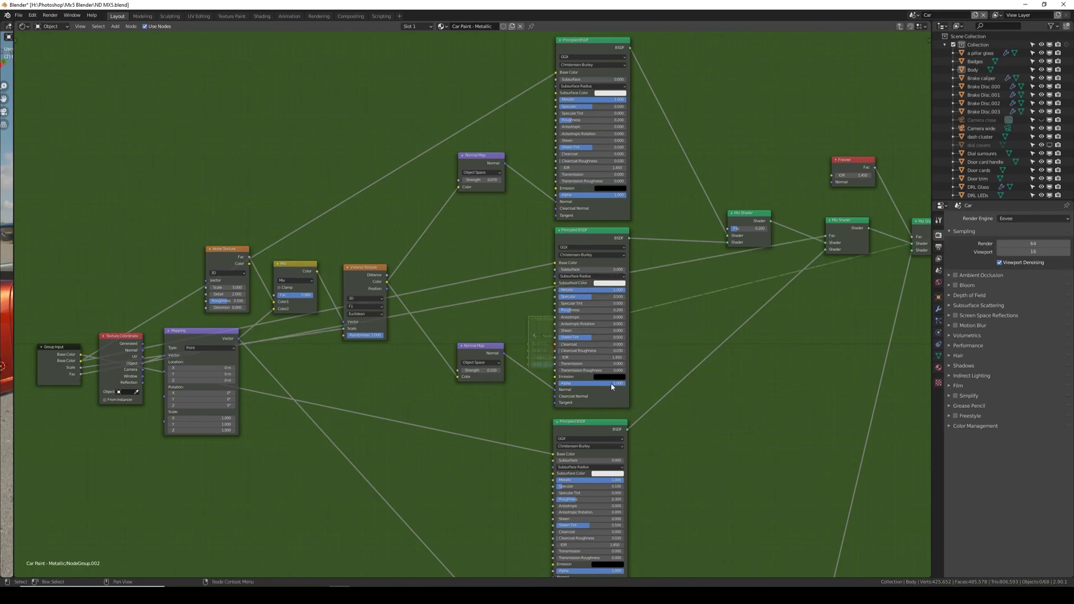
Step: Rename the second Base Color group input to 'Metallic Flake'
{"action": "key", "text": "n"}
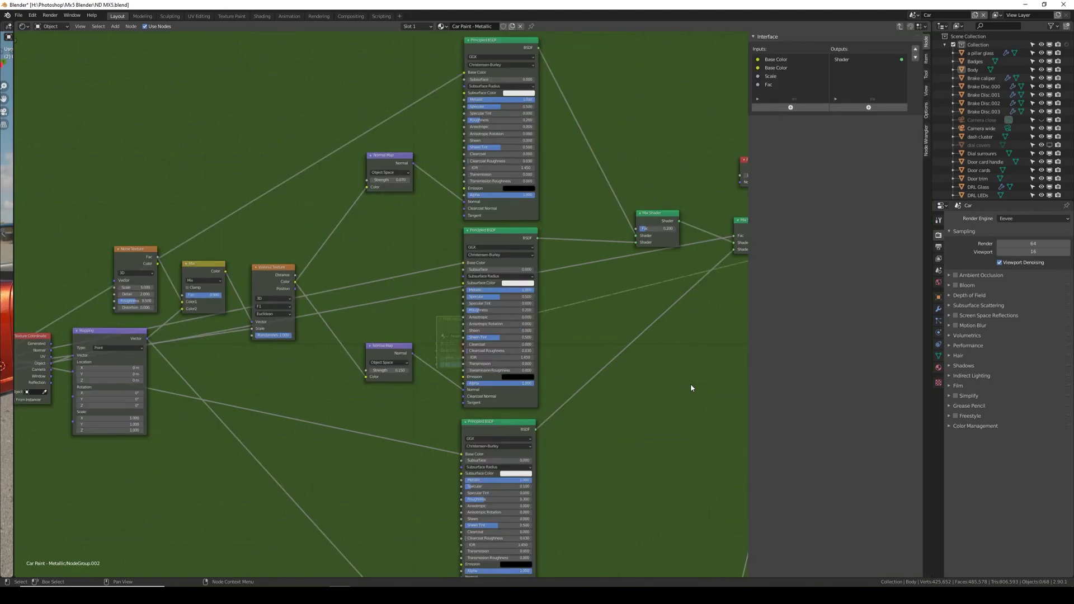
{"action": "left_click", "coordinate": [782, 68]}
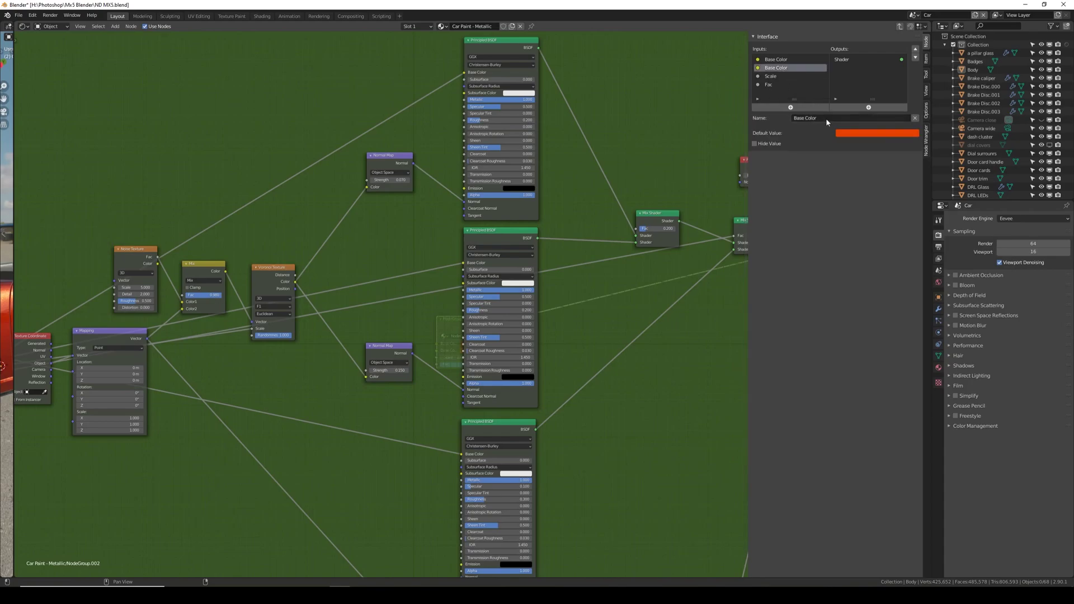
{"action": "left_click", "coordinate": [826, 119]}
{"action": "type", "text": "Me"}
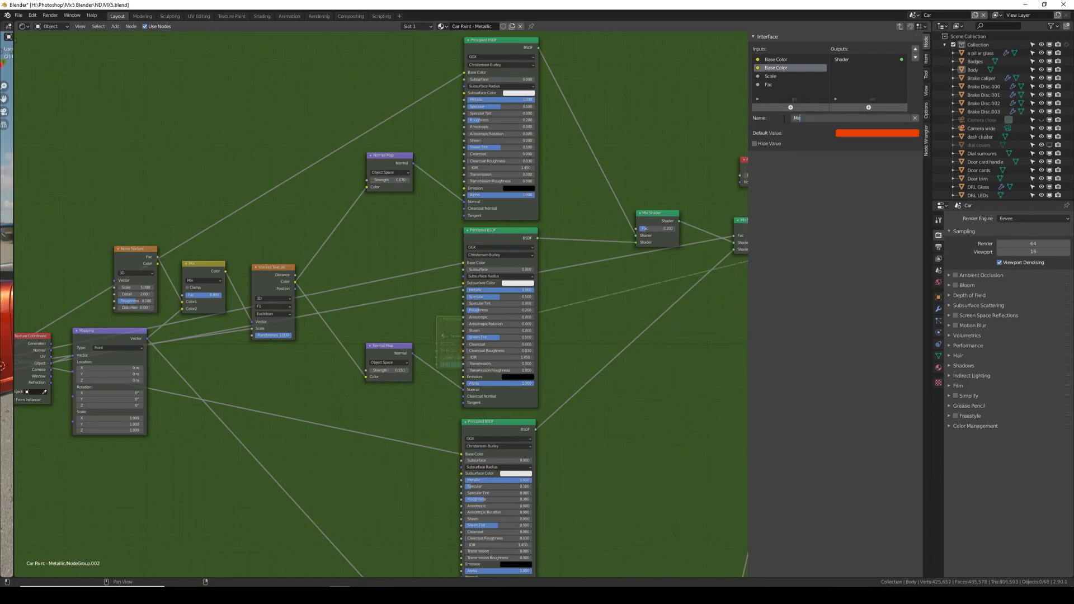
{"action": "type", "text": "tallic Flake"}
{"action": "key", "text": "Return"}
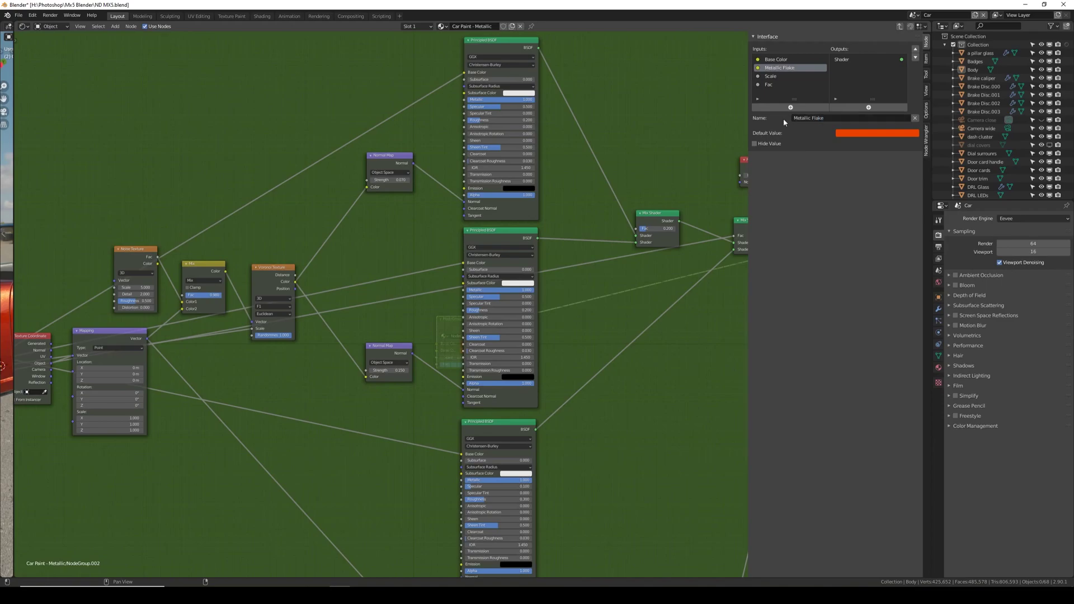
Step: Rename the Scale group input to 'Flake Size'
{"action": "left_click", "coordinate": [771, 76]}
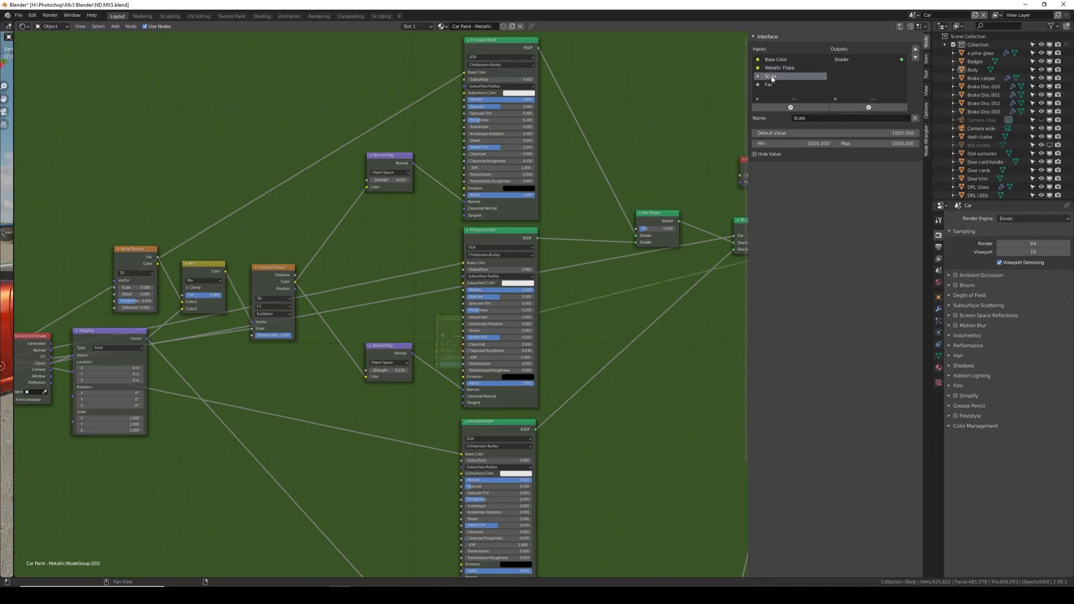
{"action": "left_click", "coordinate": [814, 120]}
{"action": "type", "text": "Fl"}
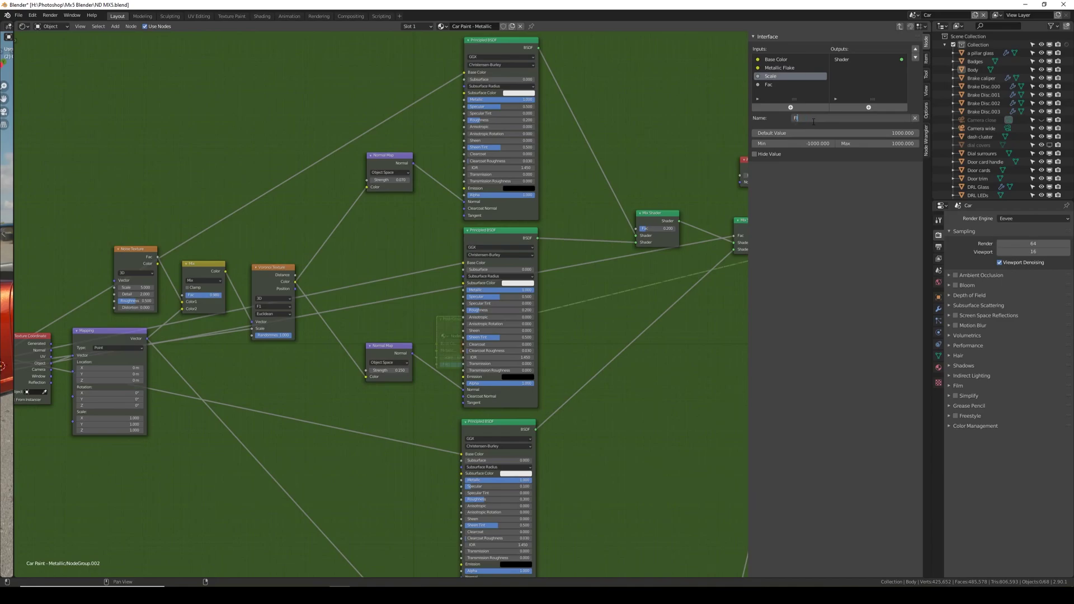
{"action": "type", "text": "ake Siz"}
{"action": "key", "text": "Return"}
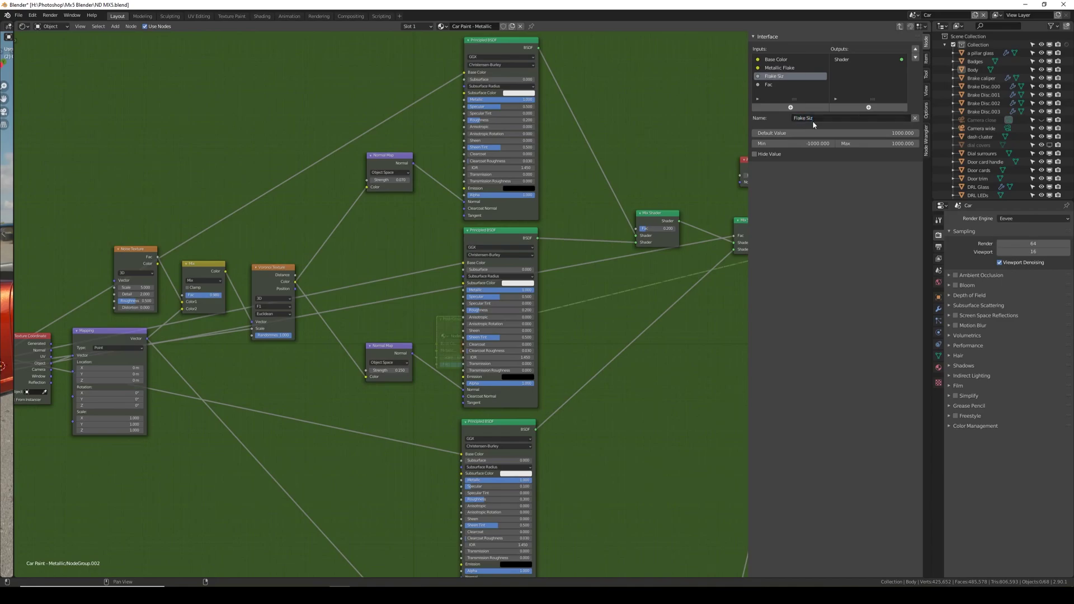
{"action": "left_click", "coordinate": [834, 116]}
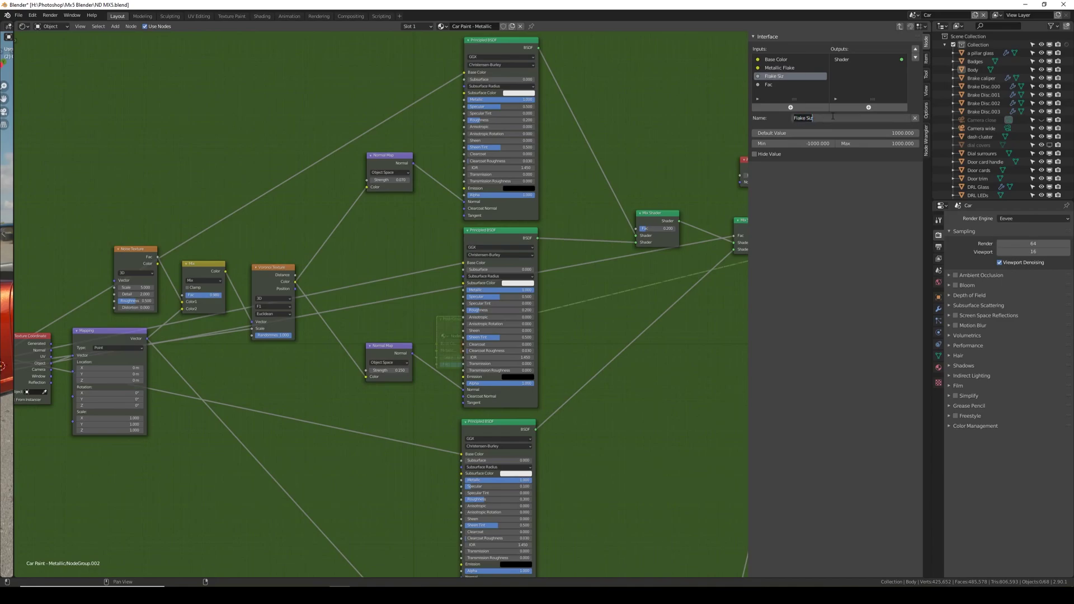
{"action": "key", "text": "End"}
{"action": "type", "text": "e"}
{"action": "key", "text": "Return"}
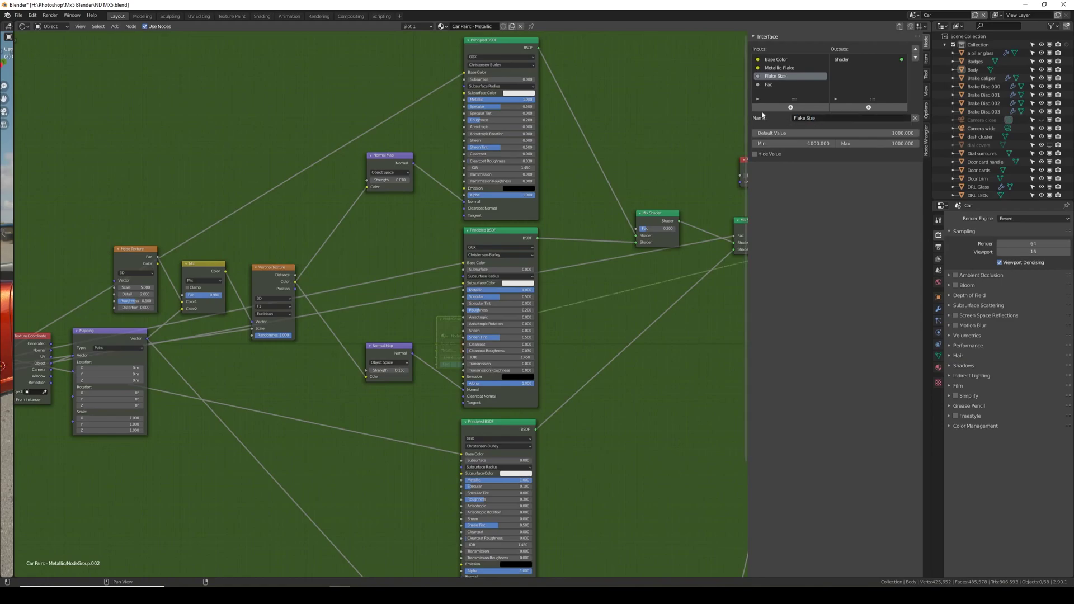
Step: Rename the Fac group input to 'Flake opacity' and hide the sidebar
{"action": "left_click", "coordinate": [769, 85]}
{"action": "middle_click_drag", "start_coordinate": [738, 235], "coordinate": [676, 231]}
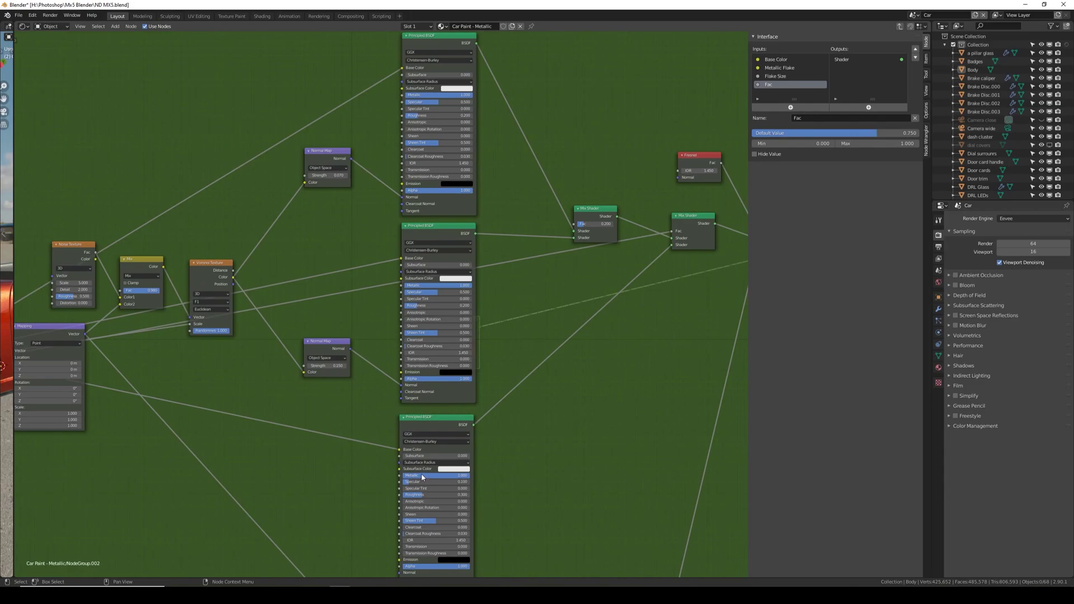
{"action": "left_click", "coordinate": [821, 117]}
{"action": "type", "text": "Flake opacity"}
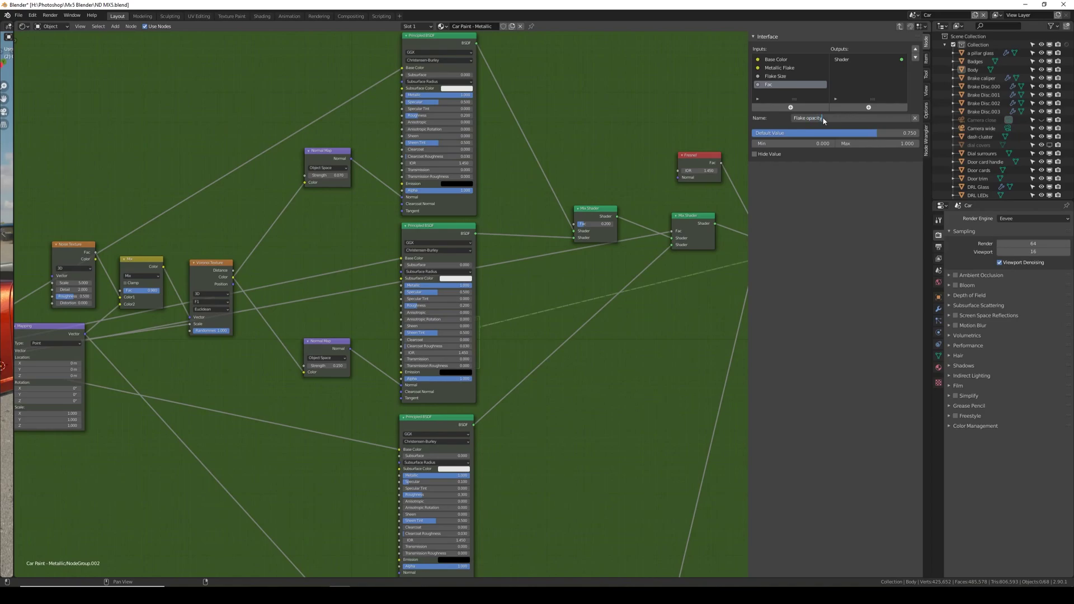
{"action": "key", "text": "Return"}
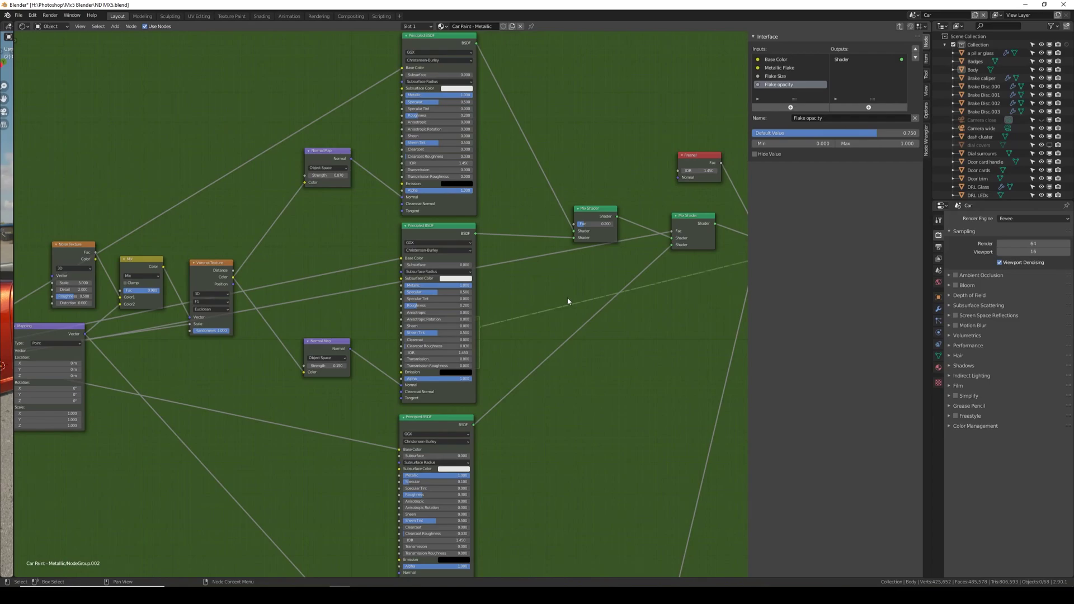
{"action": "key", "text": "n"}
{"action": "scroll", "coordinate": [381, 259], "scroll_direction": "down", "scroll_amount": 4}
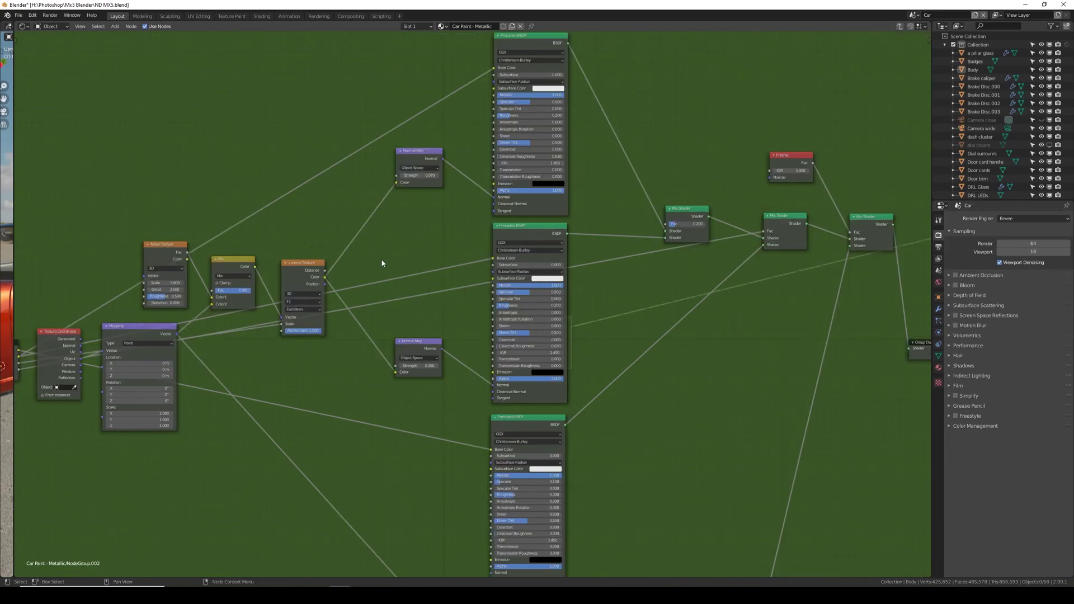
Step: Exit the group, place it beside Material Output, and show the 3D car view alongside
{"action": "key", "text": "Tab"}
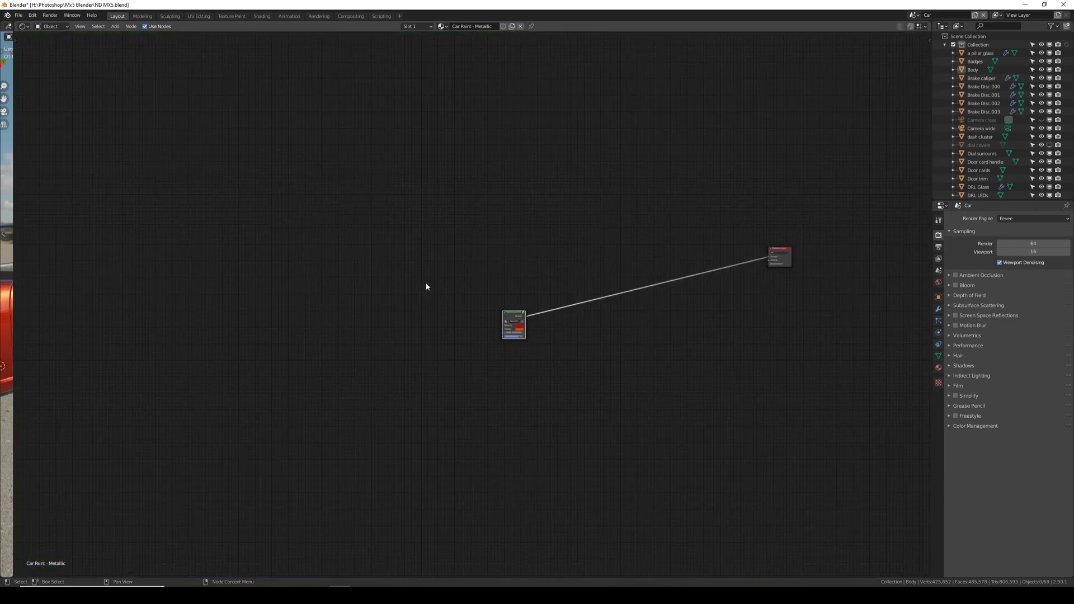
{"action": "left_click_drag", "start_coordinate": [522, 314], "coordinate": [746, 248]}
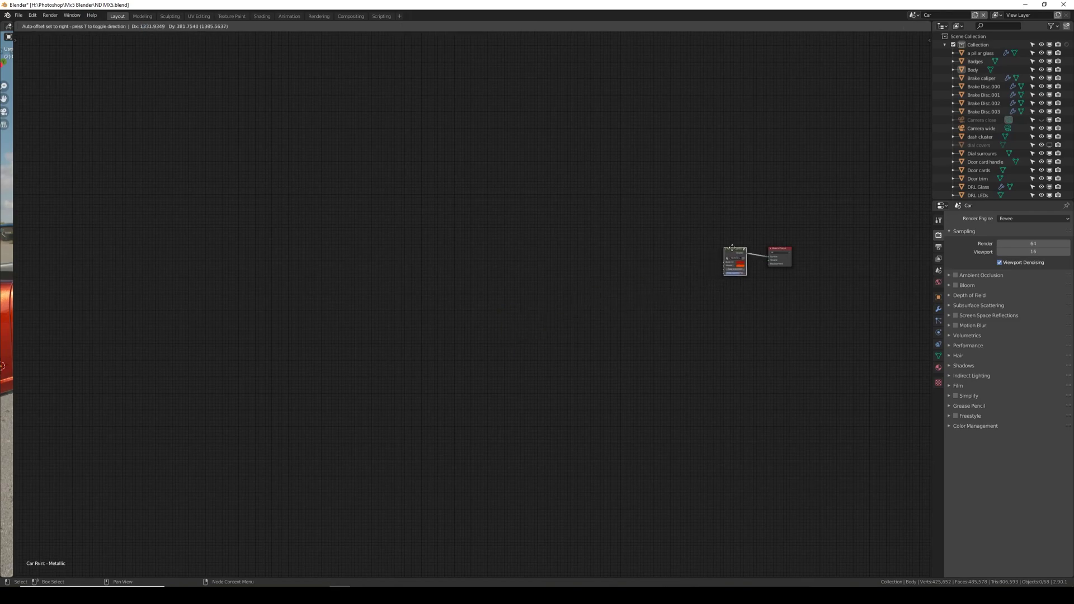
{"action": "middle_click_drag", "start_coordinate": [637, 280], "coordinate": [586, 283]}
{"action": "scroll", "coordinate": [554, 268], "scroll_direction": "up", "scroll_amount": 6}
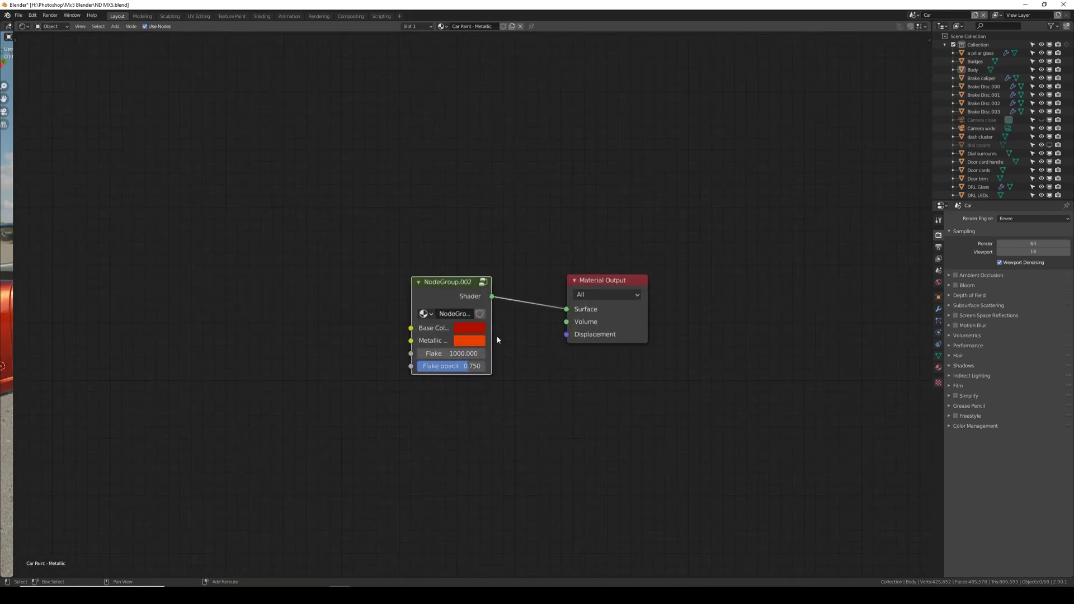
{"action": "left_click_drag", "start_coordinate": [14, 318], "coordinate": [638, 294]}
{"action": "middle_click_drag", "start_coordinate": [841, 386], "coordinate": [723, 397]}
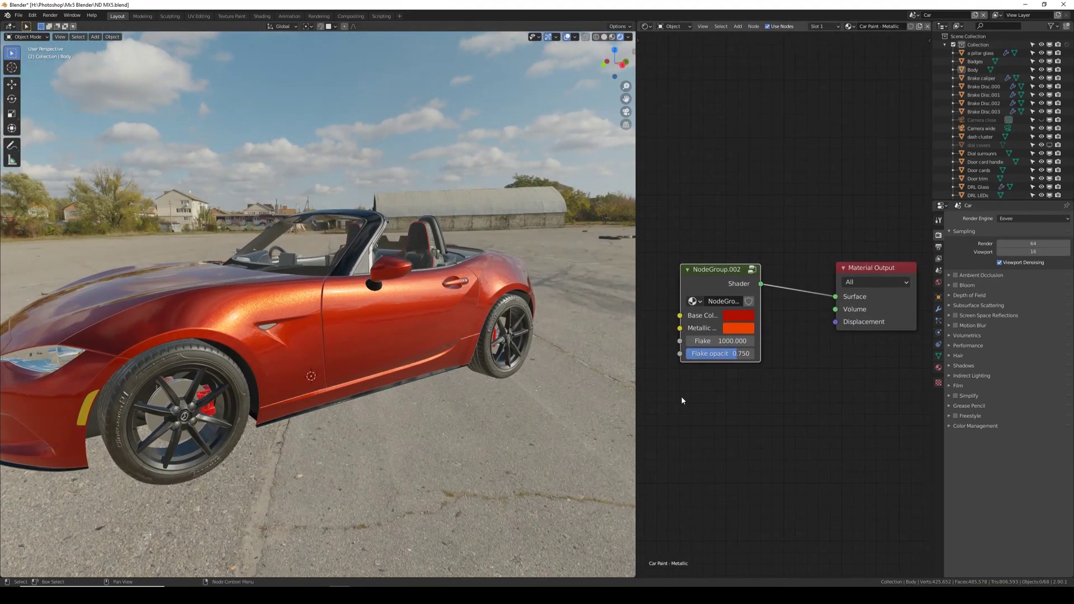
{"action": "scroll", "coordinate": [298, 320], "scroll_direction": "up", "scroll_amount": 5}
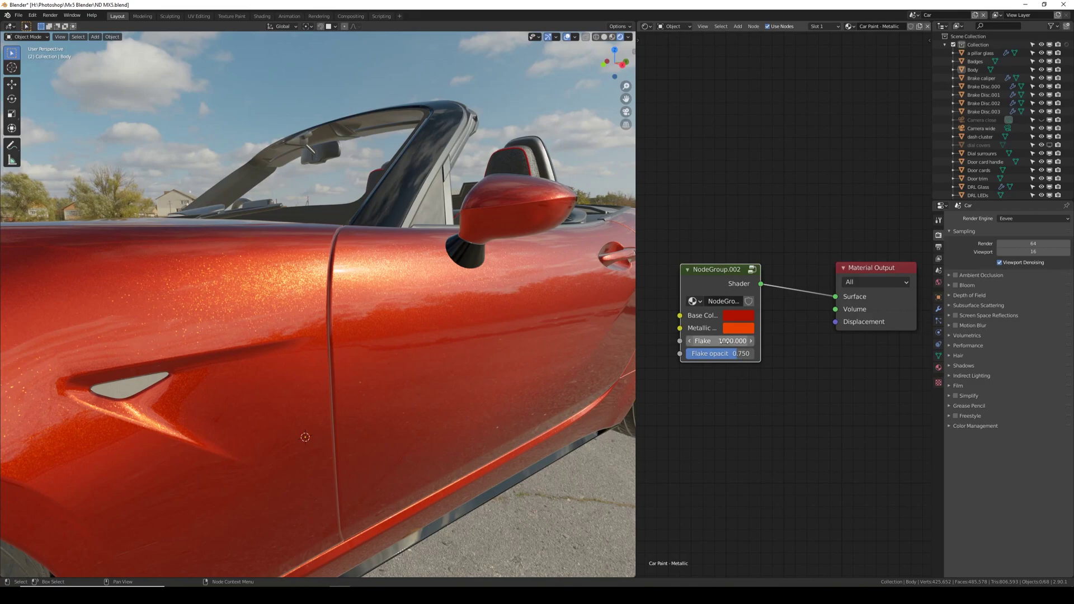
Step: Try Flake Size 200, restore it to 1000, and orbit to view the car
{"action": "left_click", "coordinate": [721, 341]}
{"action": "type", "text": "200"}
{"action": "key", "text": "Return"}
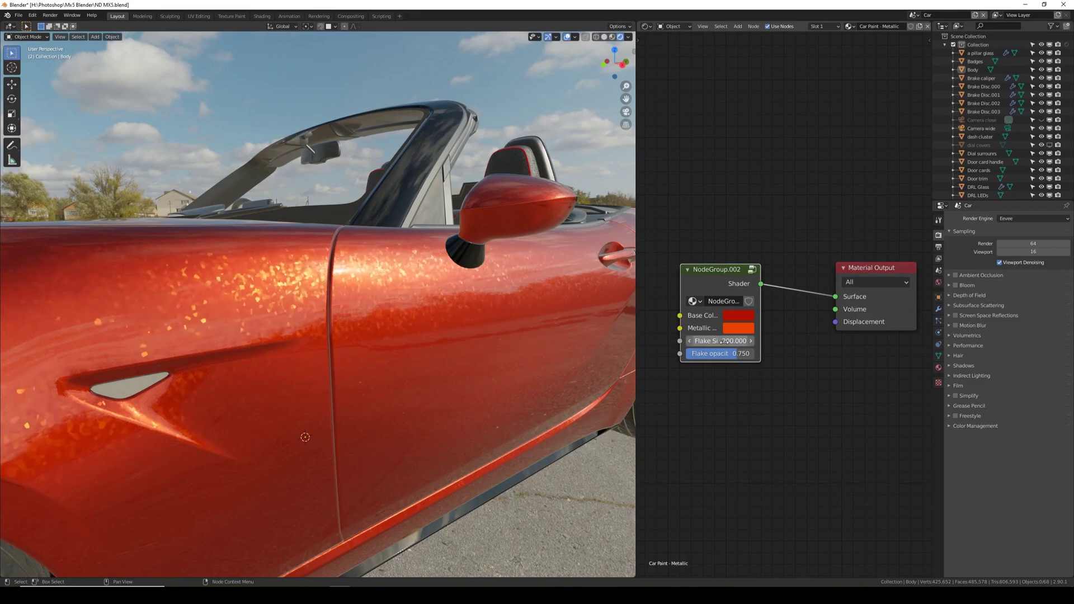
{"action": "left_click", "coordinate": [724, 341]}
{"action": "type", "text": "1000"}
{"action": "key", "text": "Return"}
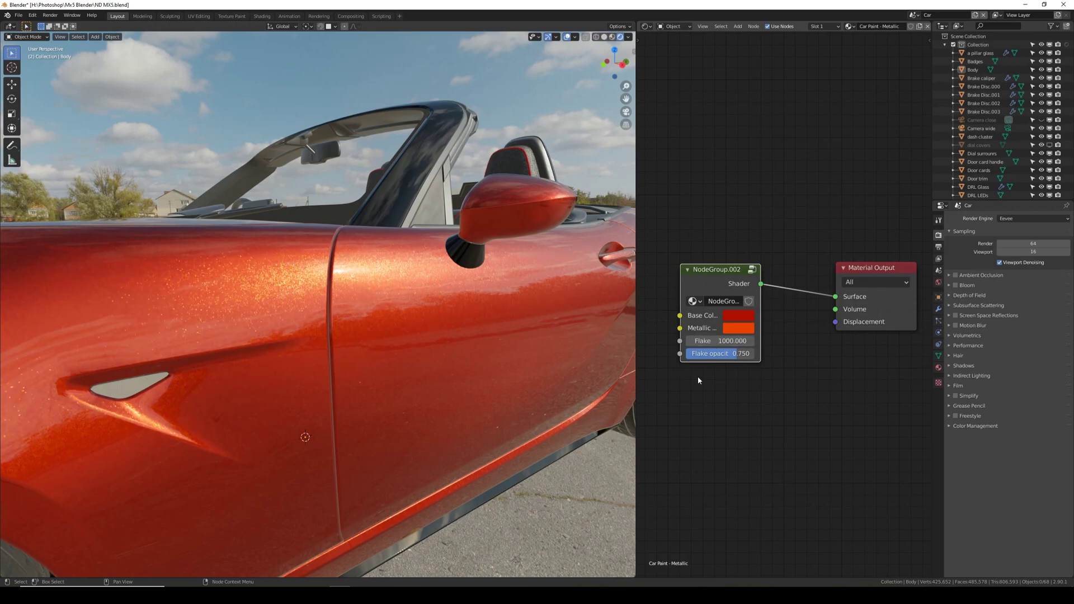
{"action": "middle_click_drag", "start_coordinate": [391, 335], "coordinate": [435, 348]}
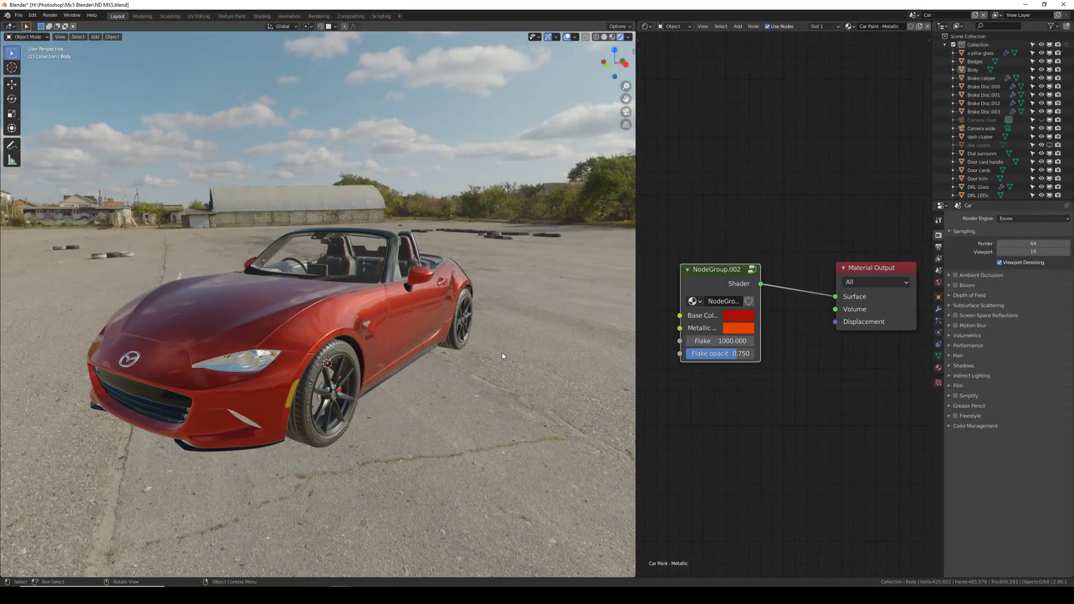
{"action": "middle_click_drag", "start_coordinate": [515, 348], "coordinate": [492, 358]}
Step: Widen the car paint group node and set its Base Color to dark navy
{"action": "scroll", "coordinate": [473, 355], "scroll_direction": "up", "scroll_amount": 3}
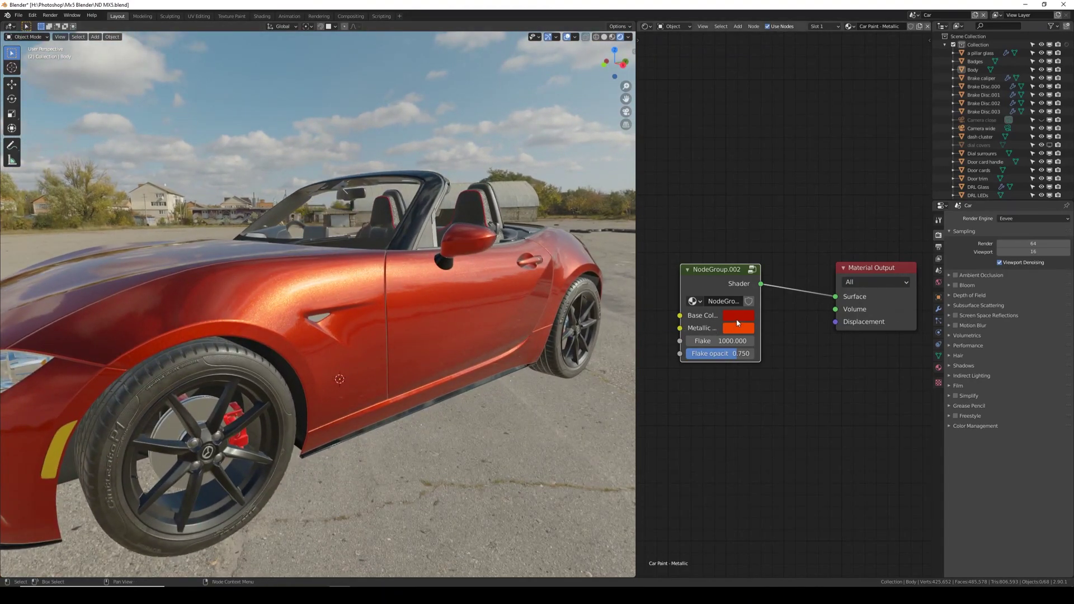
{"action": "left_click_drag", "start_coordinate": [761, 317], "coordinate": [798, 317]}
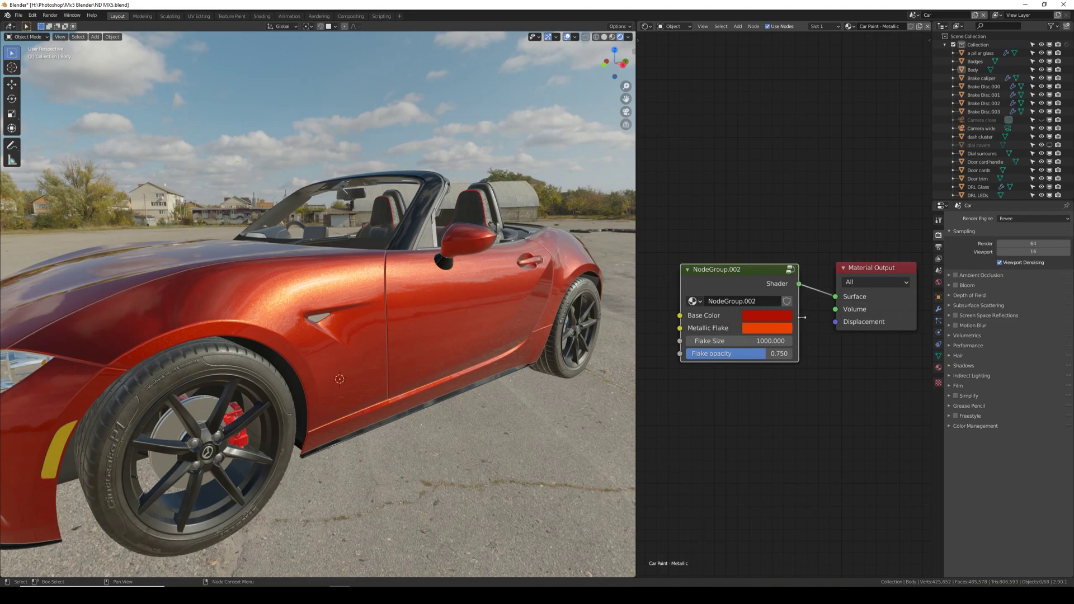
{"action": "left_click_drag", "start_coordinate": [761, 274], "coordinate": [753, 275]}
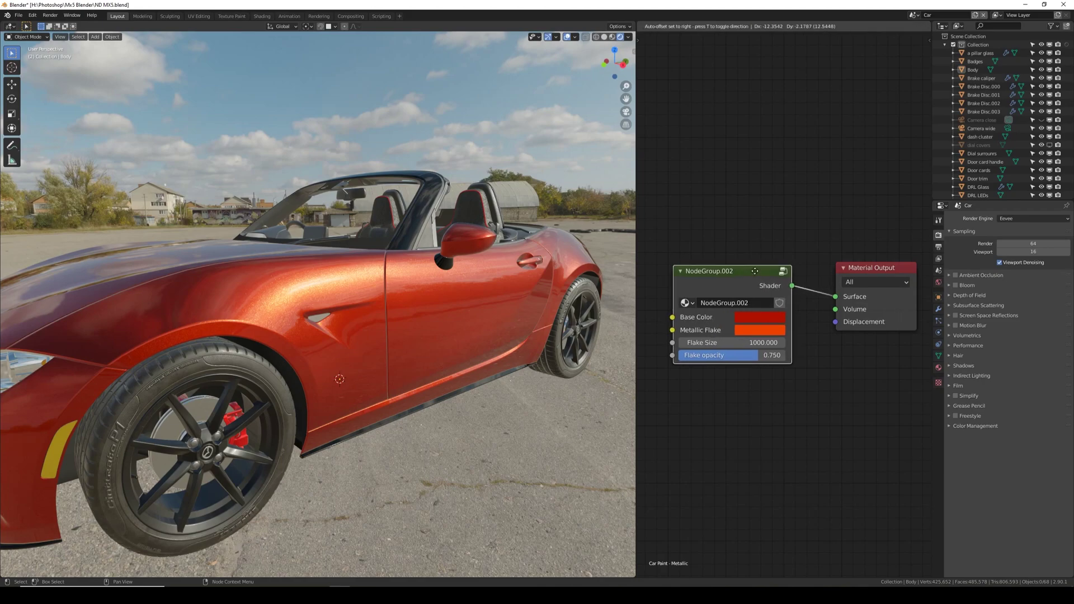
{"action": "left_click", "coordinate": [753, 317]}
{"action": "left_click", "coordinate": [820, 169]}
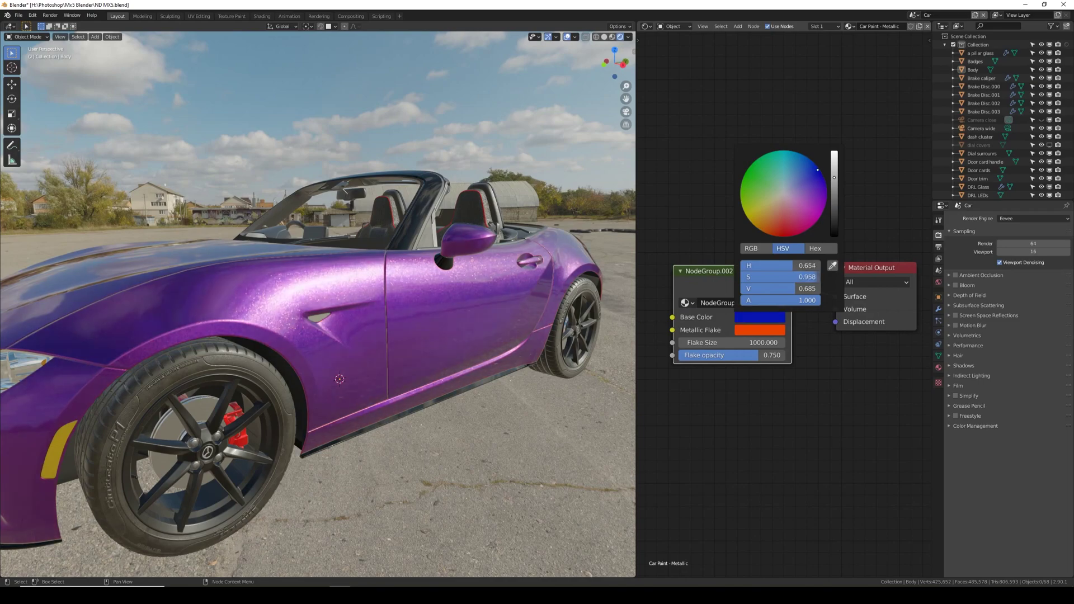
{"action": "left_click", "coordinate": [823, 174]}
{"action": "left_click_drag", "start_coordinate": [834, 178], "coordinate": [834, 209]}
{"action": "left_click", "coordinate": [772, 317]}
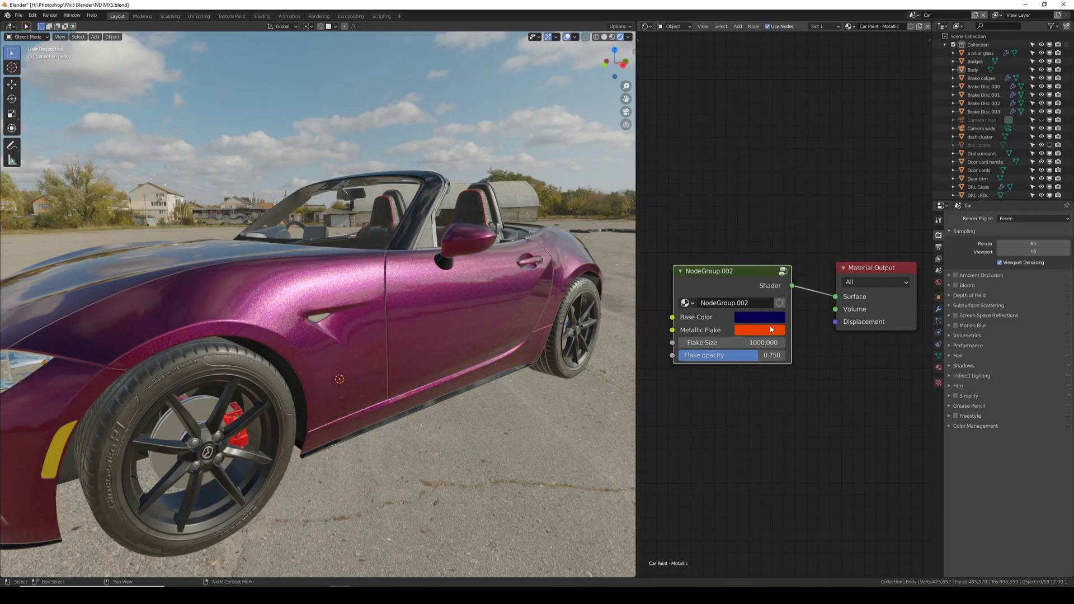
Step: Change the Metallic Flake colour from orange to bright blue, checking the fender flakes close up
{"action": "left_click", "coordinate": [771, 330]}
{"action": "left_click_drag", "start_coordinate": [780, 278], "coordinate": [825, 278]}
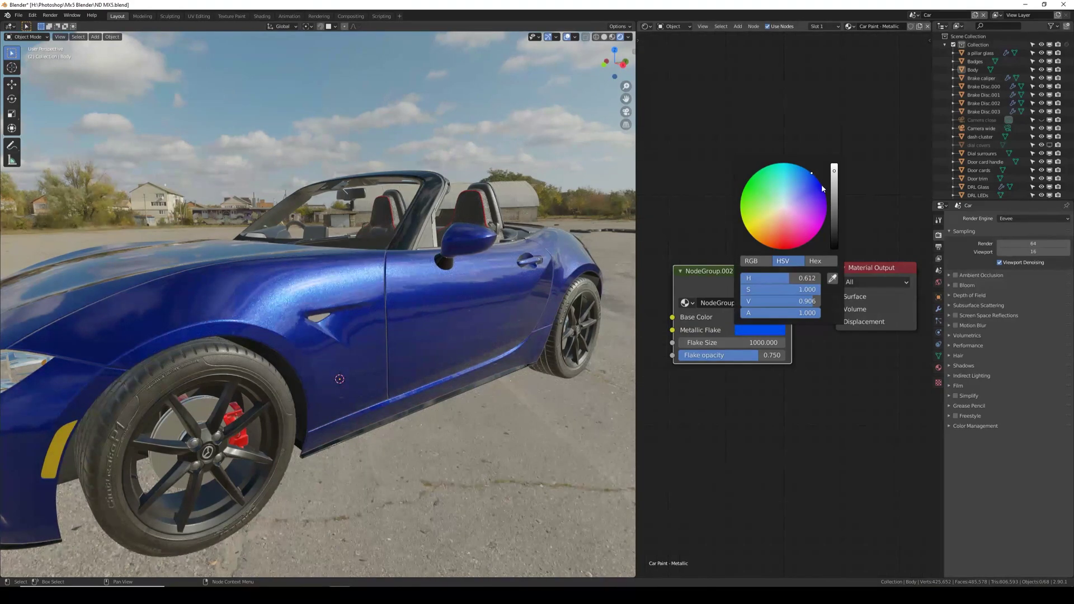
{"action": "scroll", "coordinate": [462, 308], "scroll_direction": "up", "scroll_amount": 6}
{"action": "middle_click_drag", "start_coordinate": [461, 304], "coordinate": [477, 310]}
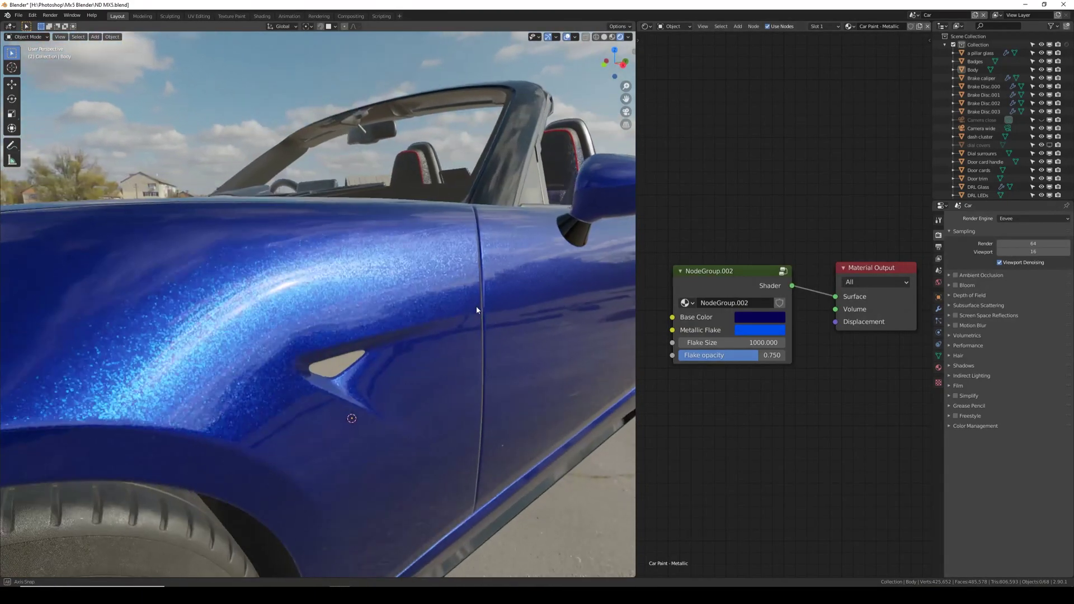
{"action": "scroll", "coordinate": [465, 313], "scroll_direction": "down", "scroll_amount": 10}
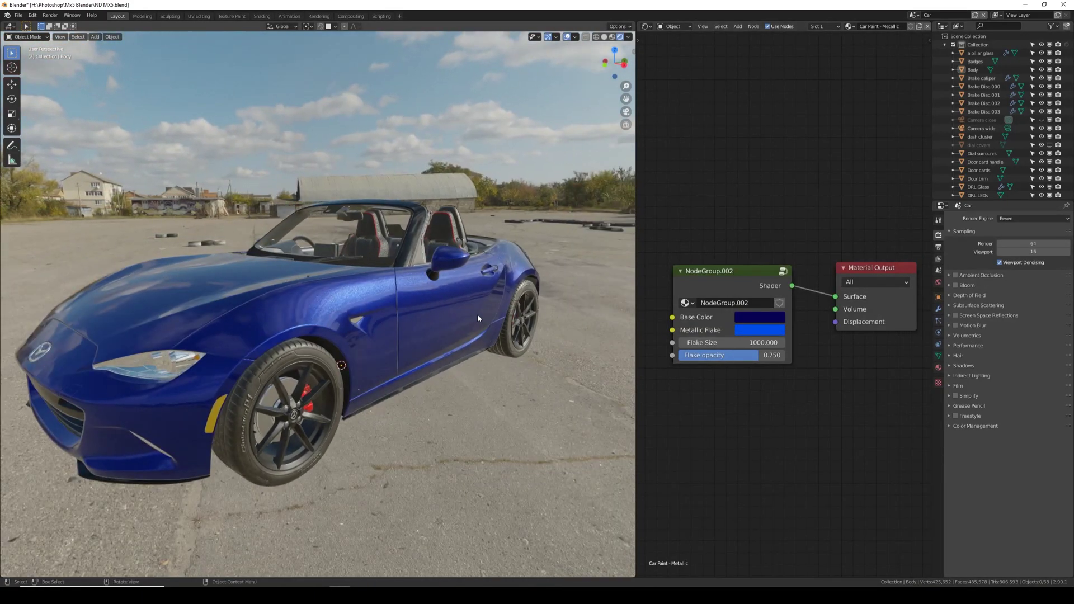